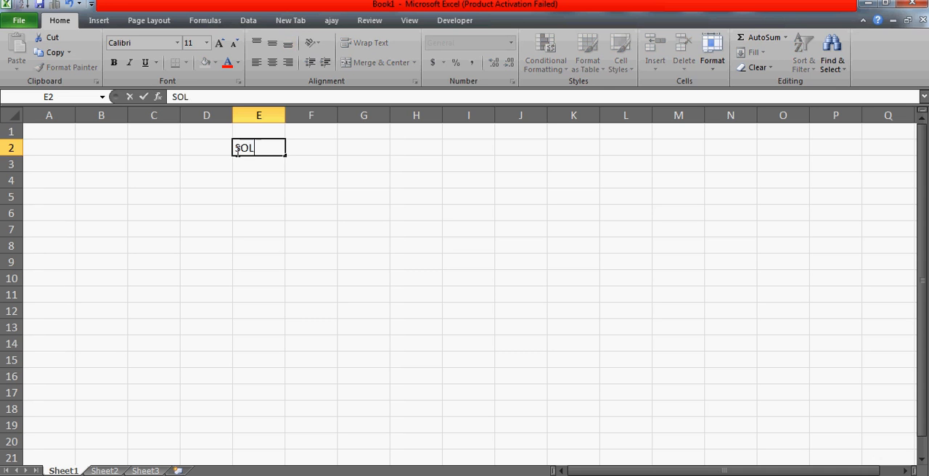
# Enter the title SOLVER in cell E2
pyautogui.write('VER')
pyautogui.press('Return')
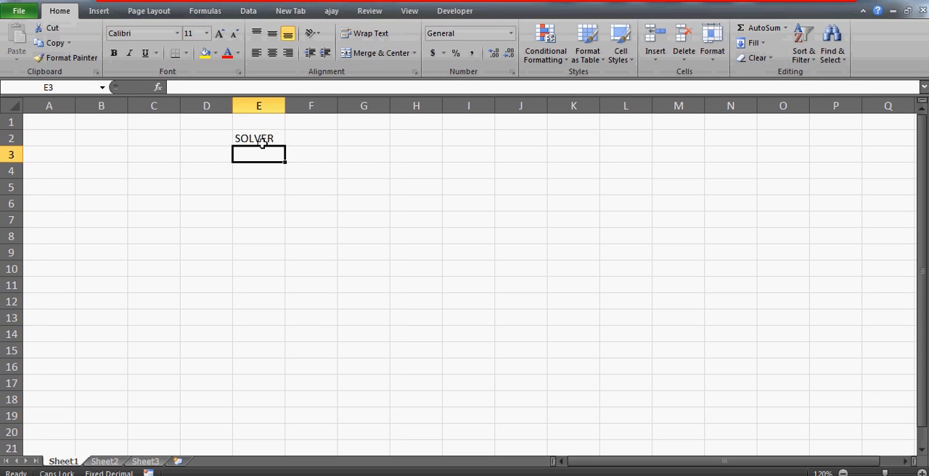
pyautogui.click(261, 156)
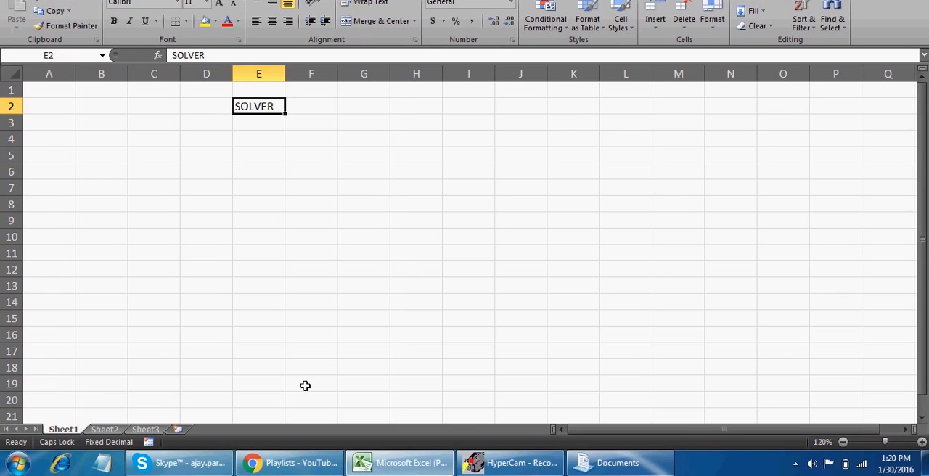
# Switch to Gmail in Chrome and open the viewer's YouTube message among the Social mails to read the request
pyautogui.click(297, 465)
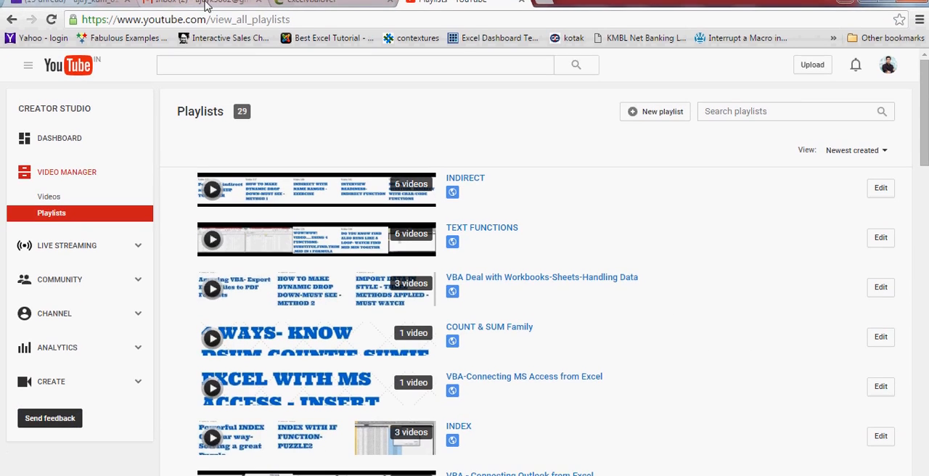
pyautogui.click(206, 11)
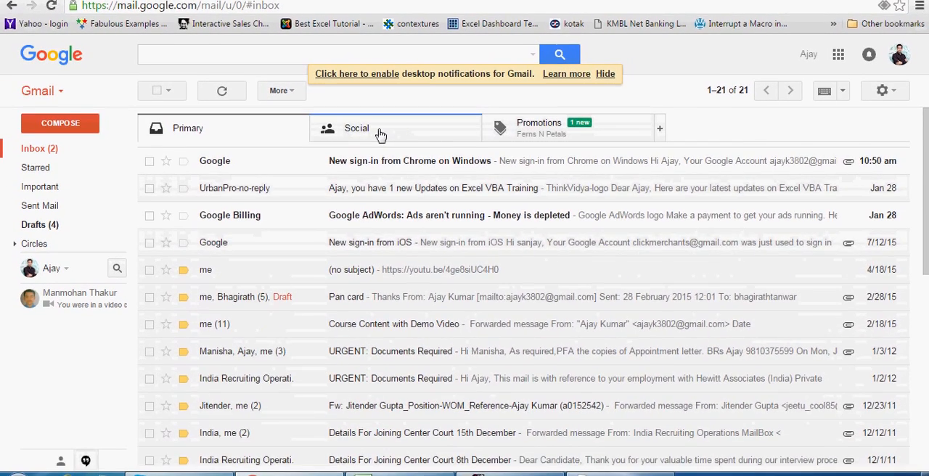
pyautogui.click(380, 135)
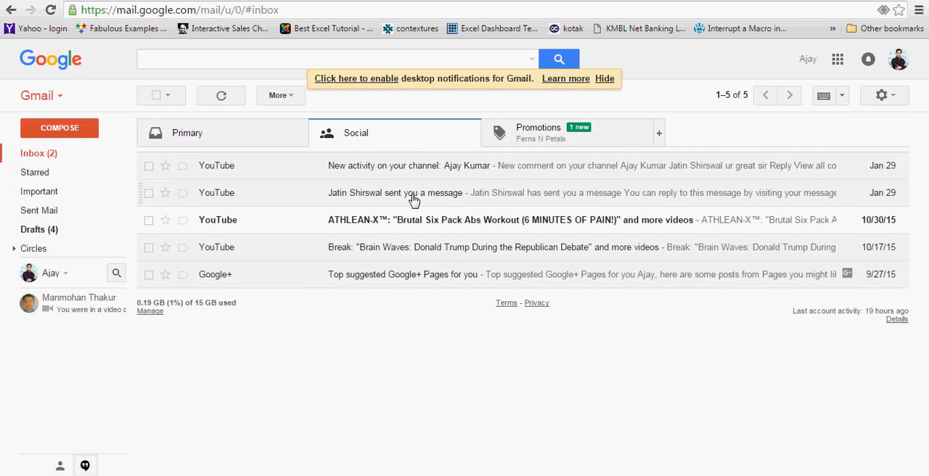
pyautogui.click(414, 201)
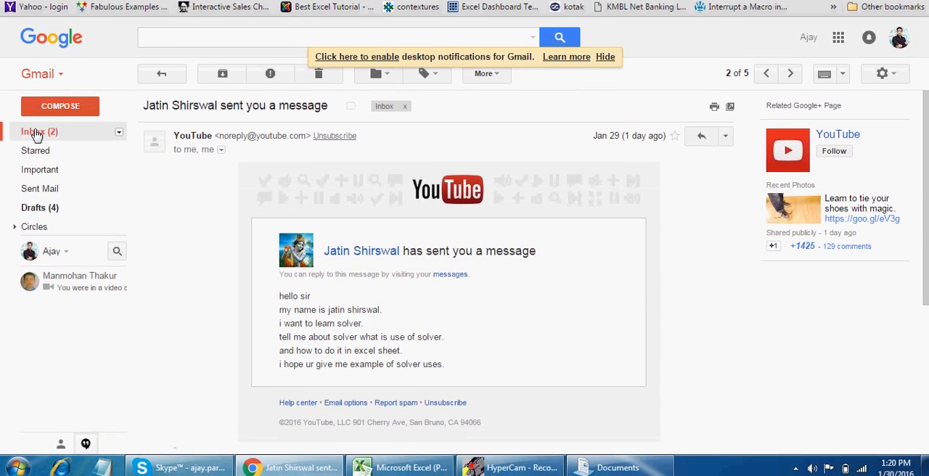
# Open the YouTube notification about new channel activity to read the comment, and return to the Excel workbook
pyautogui.click(36, 135)
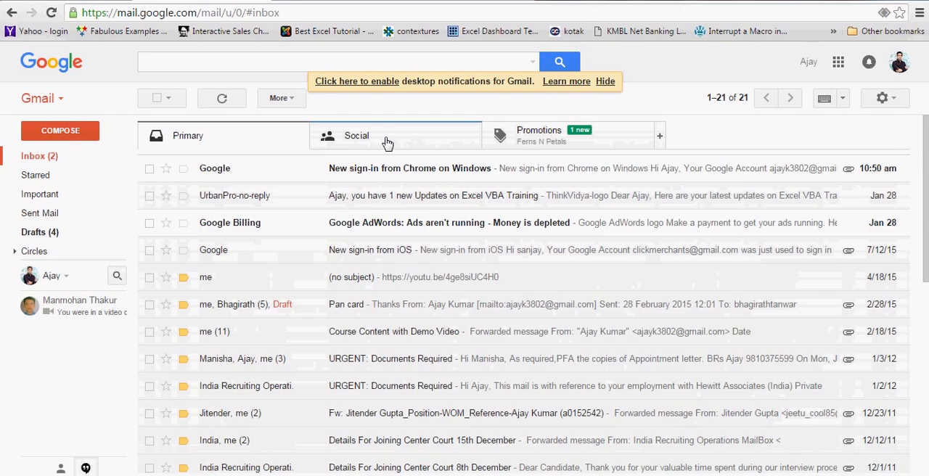
pyautogui.click(388, 143)
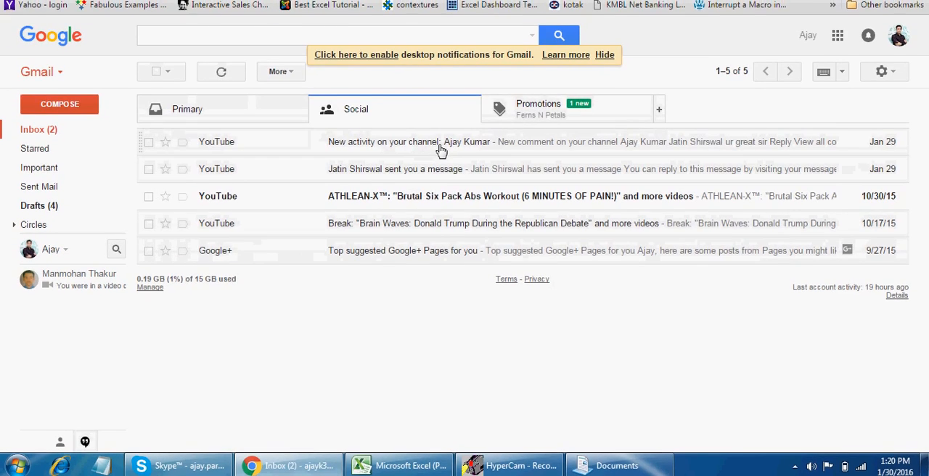
pyautogui.click(440, 178)
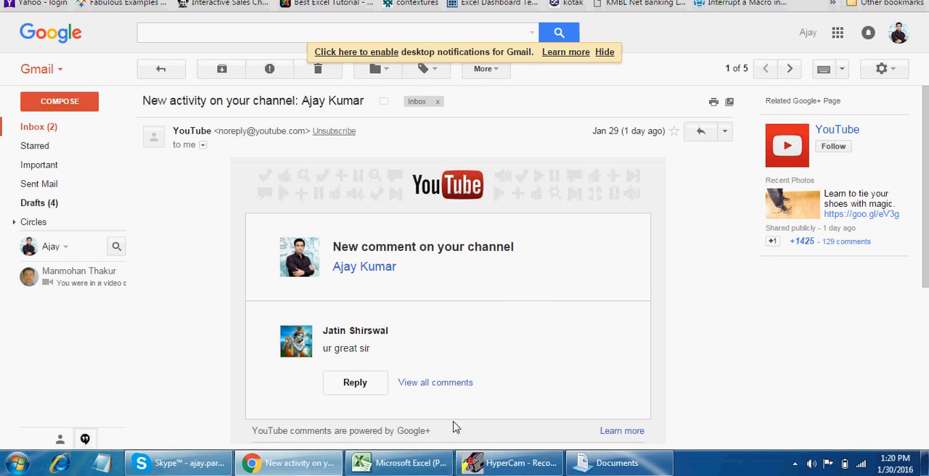
pyautogui.click(395, 469)
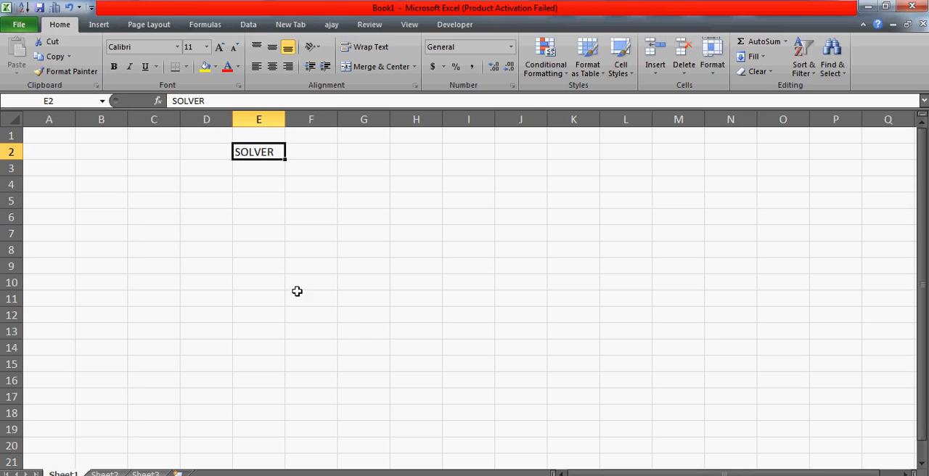
pyautogui.click(236, 216)
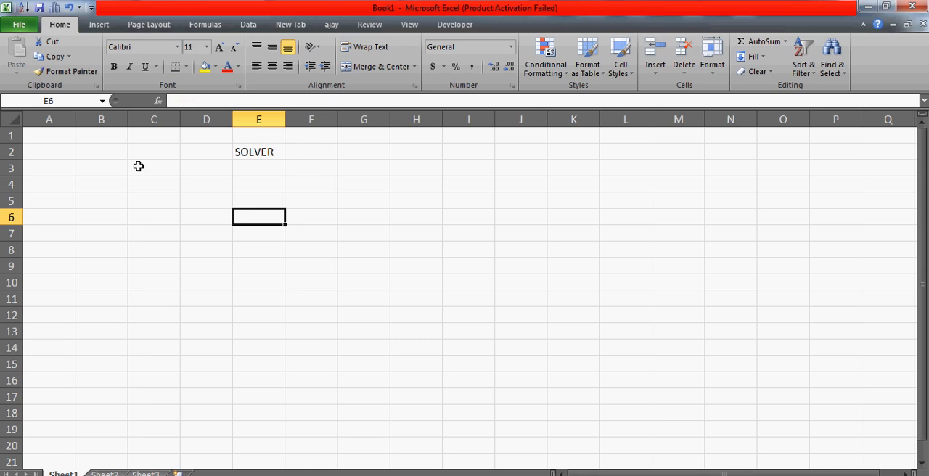
pyautogui.press('Up')
pyautogui.press('Up')
pyautogui.press('Up')
pyautogui.press('Up')
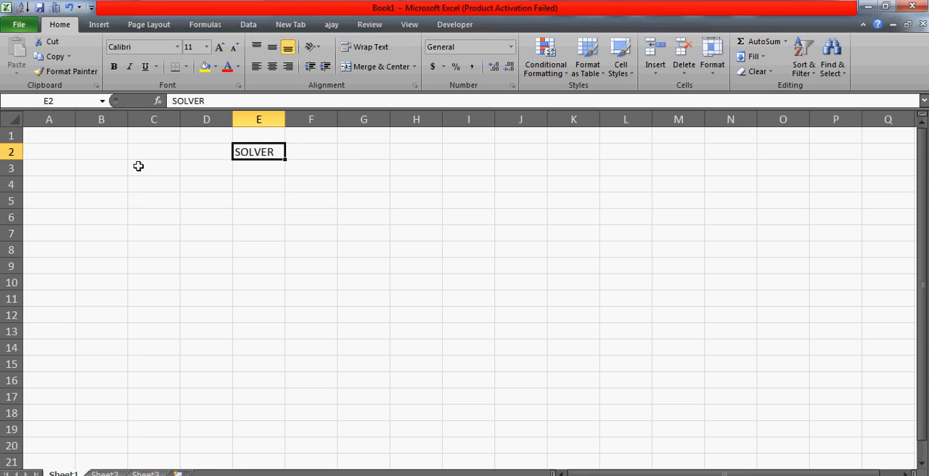
pyautogui.press('Right')
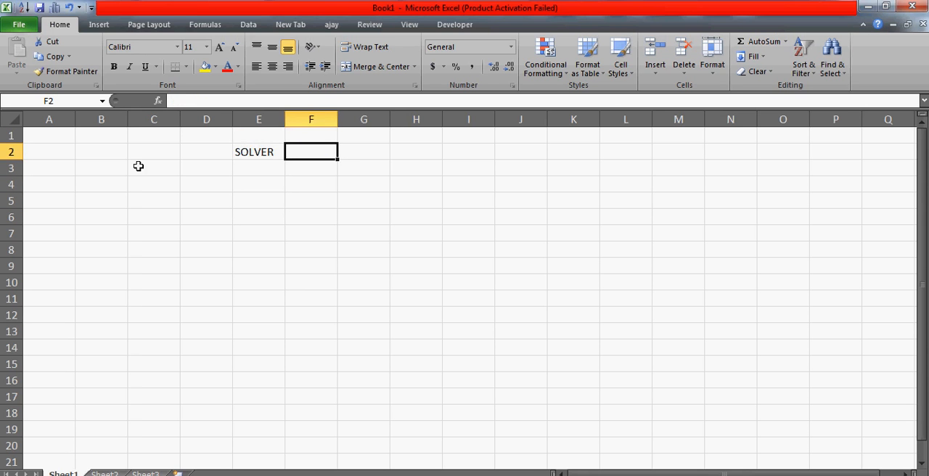
pyautogui.press('Right')
pyautogui.press('Left')
pyautogui.press('Left')
pyautogui.press('Left')
pyautogui.press('Right')
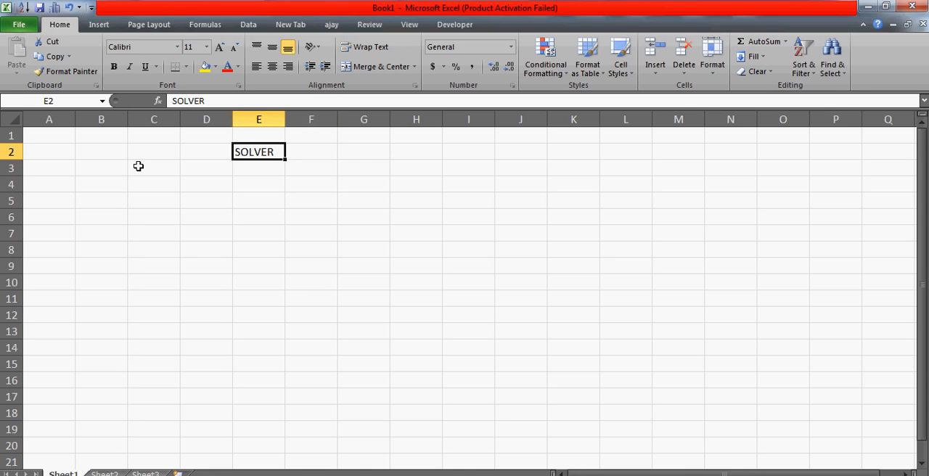
pyautogui.click(354, 151)
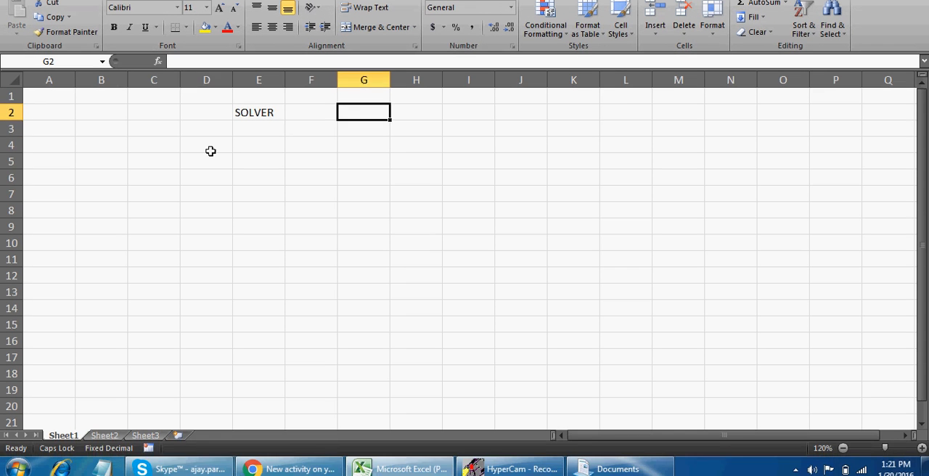
pyautogui.click(209, 187)
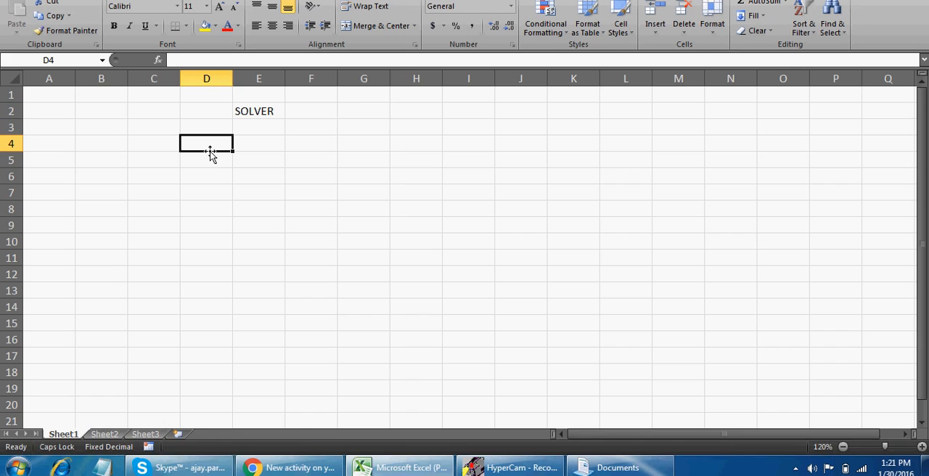
# Switch to the excelvbalover.com site in Chrome and view the training courses and video tutorials offered for Excel and VBA
pyautogui.click(301, 471)
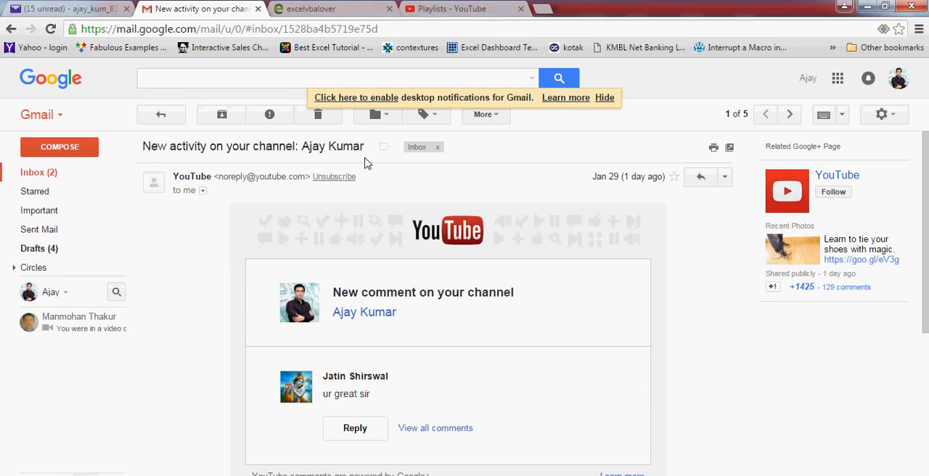
pyautogui.click(310, 7)
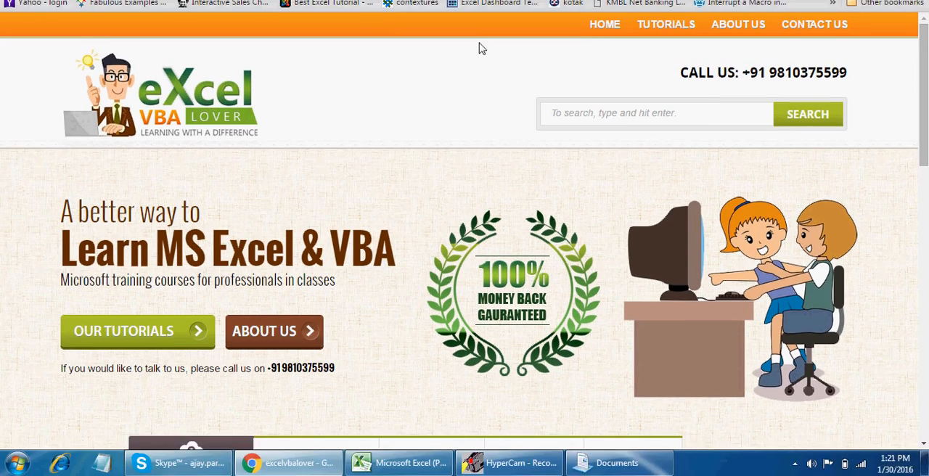
pyautogui.moveTo(660, 75)
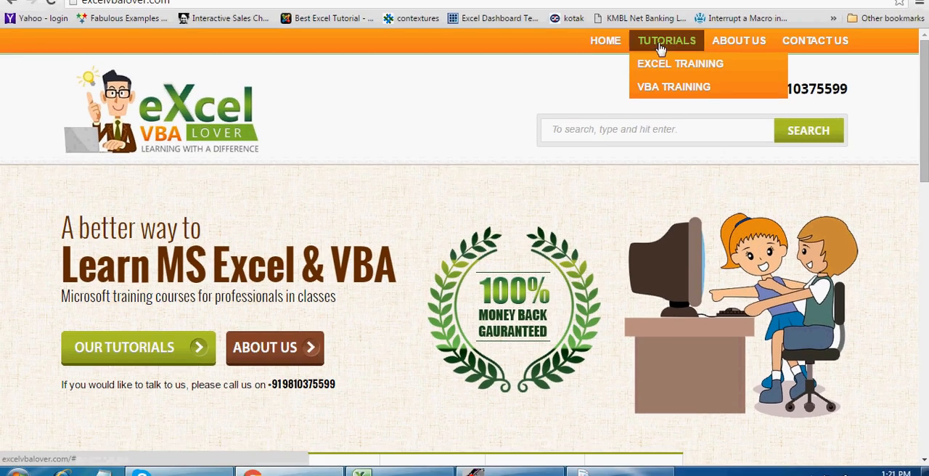
pyautogui.moveTo(660, 99)
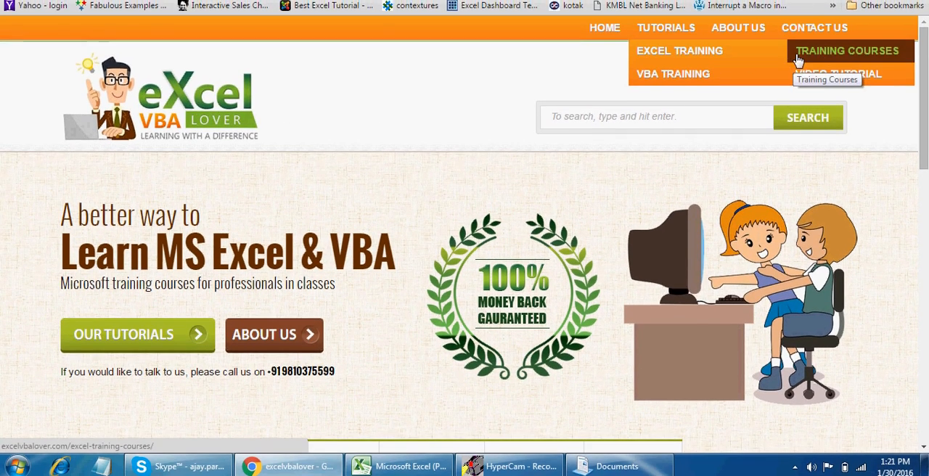
pyautogui.moveTo(675, 76)
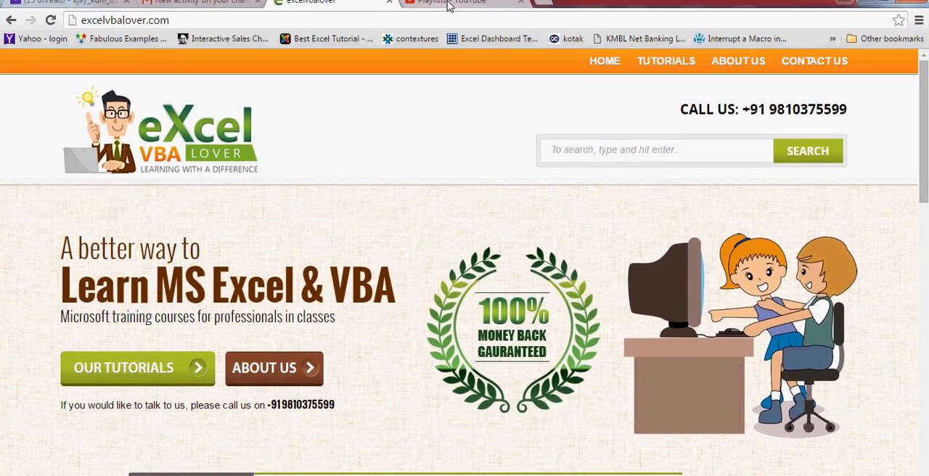
# Look through the channel's YouTube playlists on Excel and VBA topics, and return to the Excel workbook
pyautogui.click(449, 6)
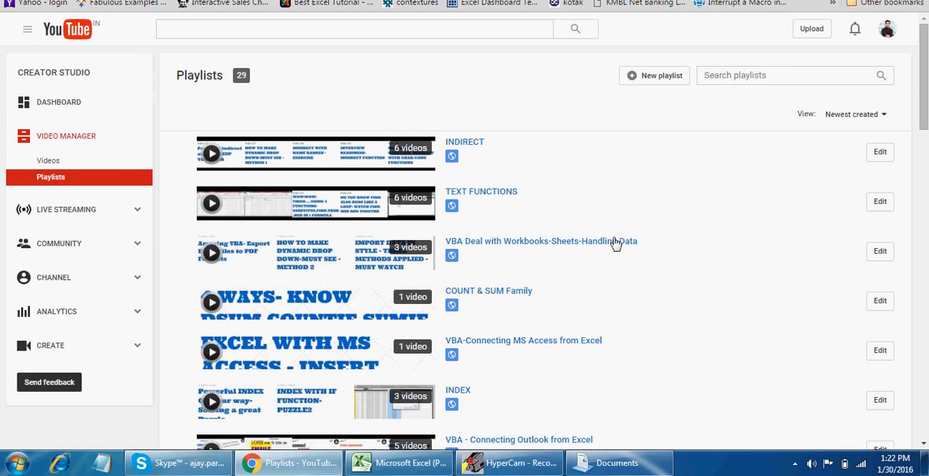
pyautogui.click(924, 445)
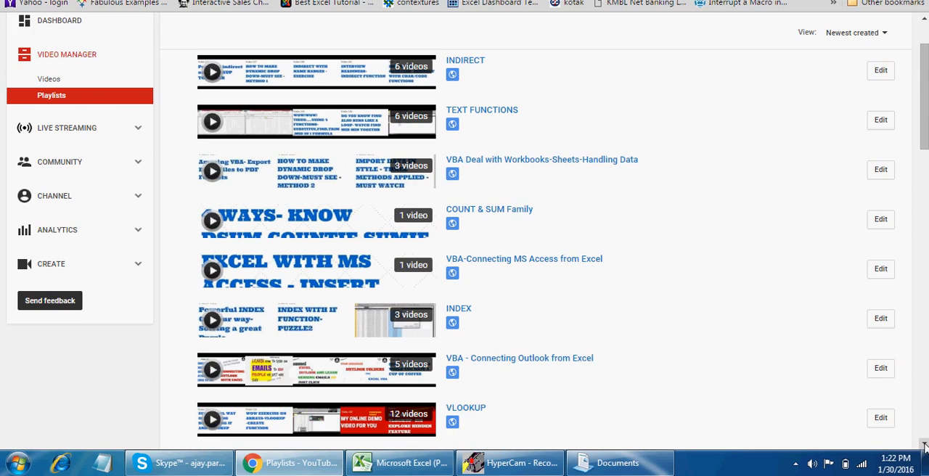
pyautogui.click(924, 445)
pyautogui.click(924, 445)
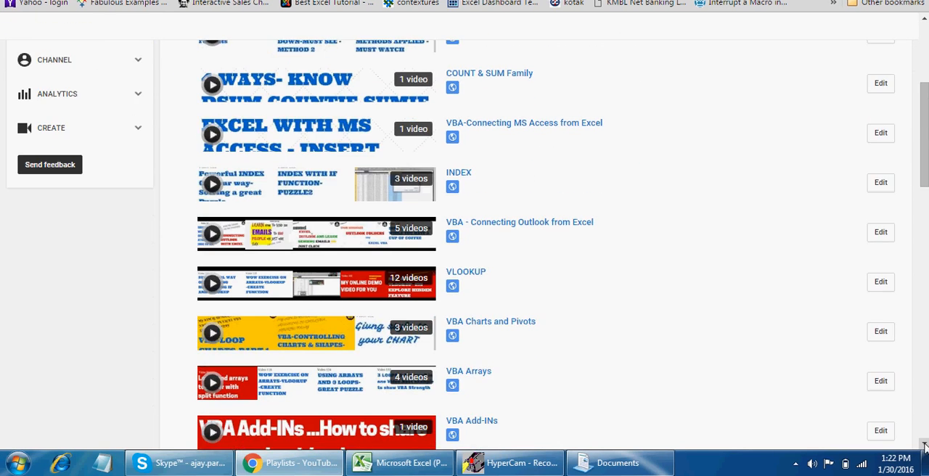
pyautogui.click(924, 444)
pyautogui.click(924, 444)
pyautogui.click(924, 444)
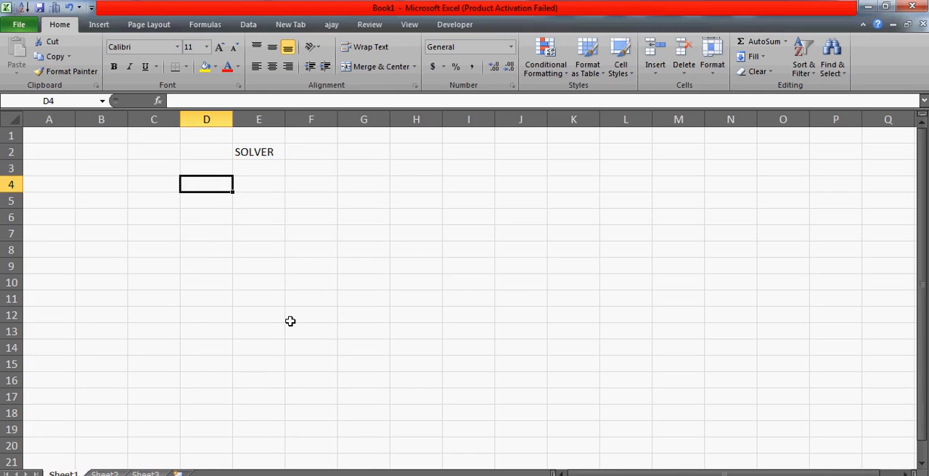
pyautogui.click(199, 237)
pyautogui.click(145, 164)
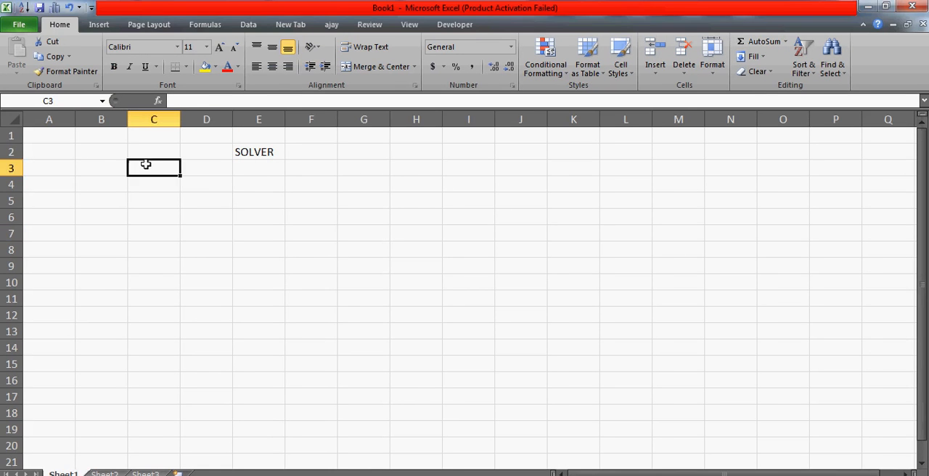
pyautogui.click(215, 188)
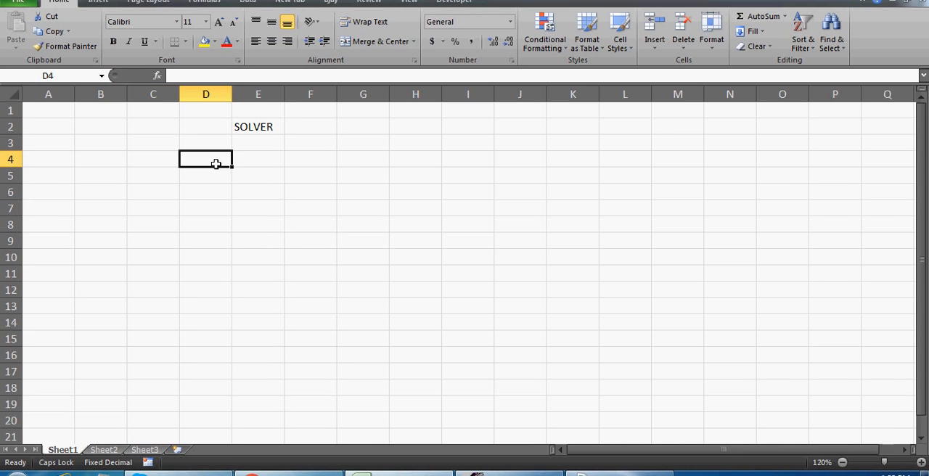
pyautogui.press('Left')
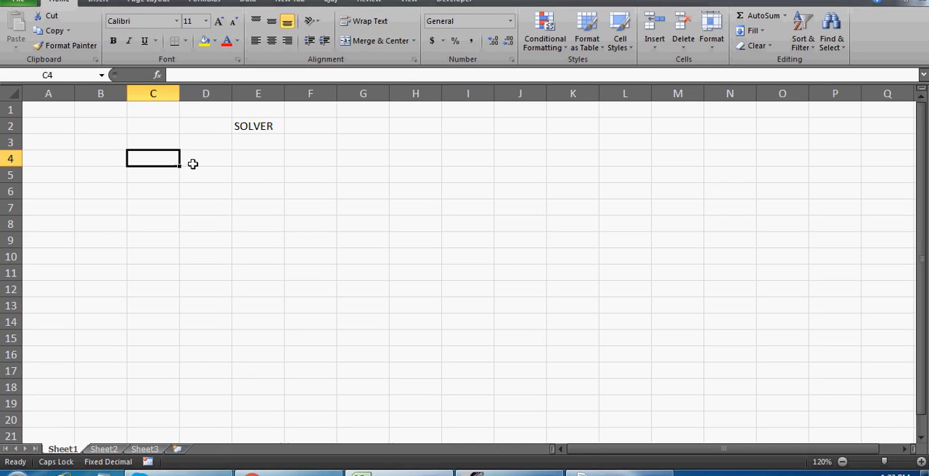
pyautogui.click(194, 165)
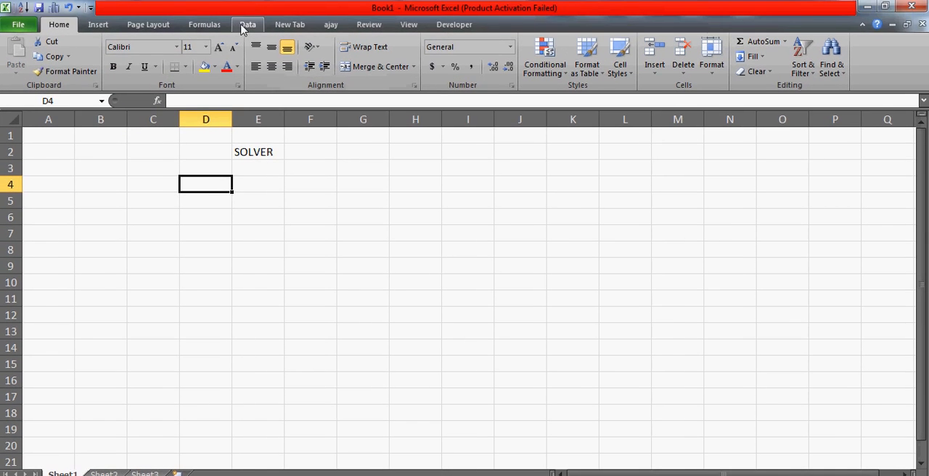
# Examine the tools offered under What-If Analysis and close the list without choosing one
pyautogui.click(245, 28)
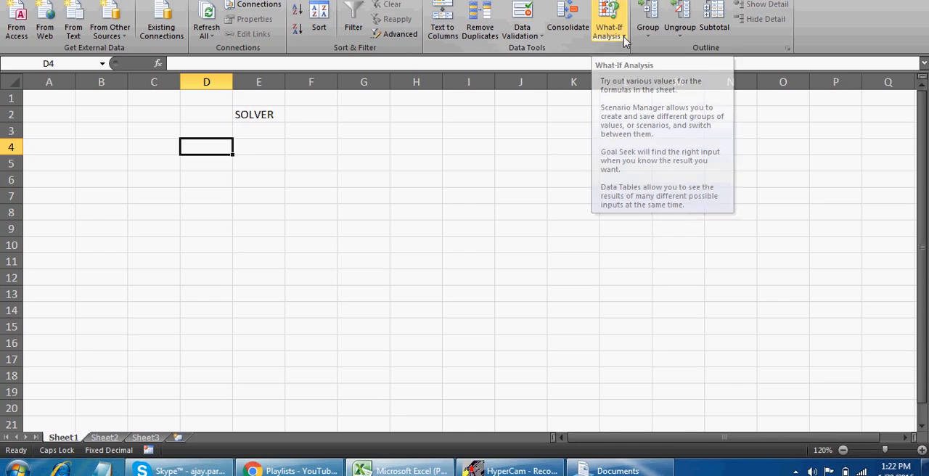
pyautogui.click(624, 37)
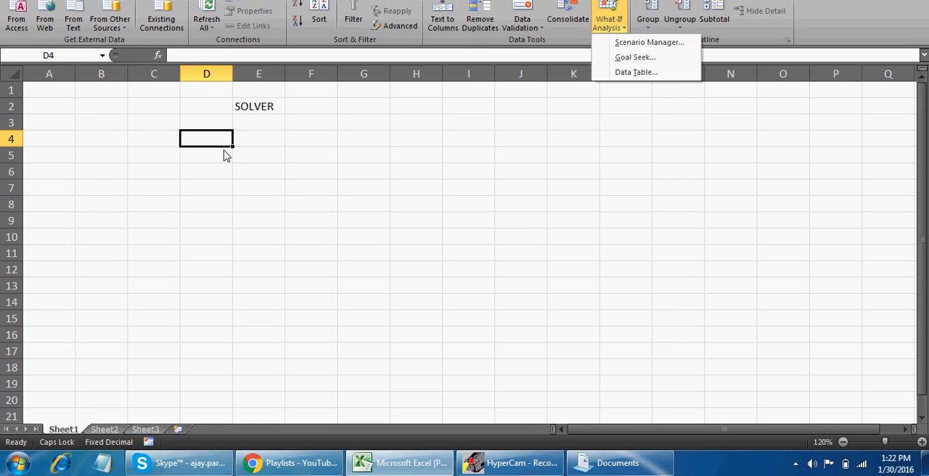
pyautogui.click(198, 175)
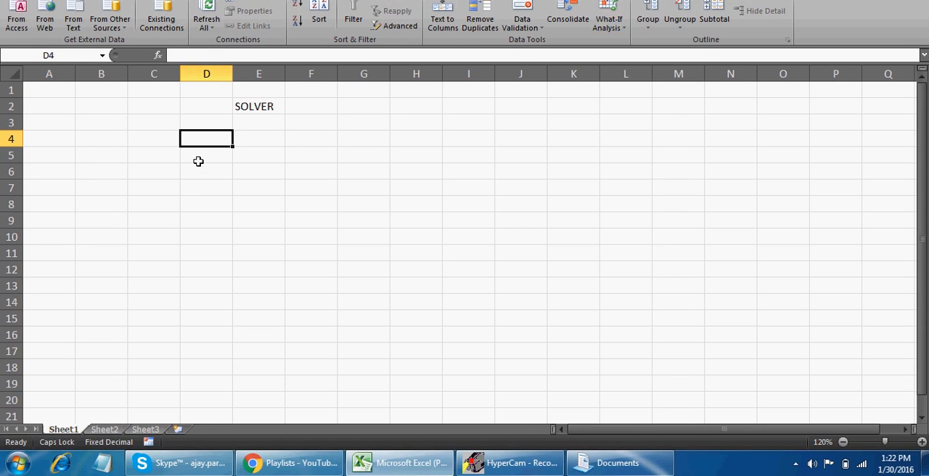
pyautogui.click(184, 156)
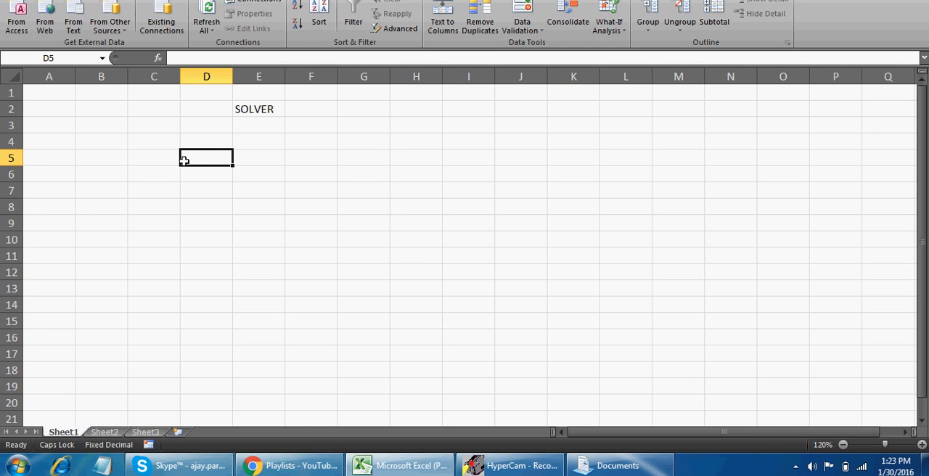
pyautogui.click(130, 160)
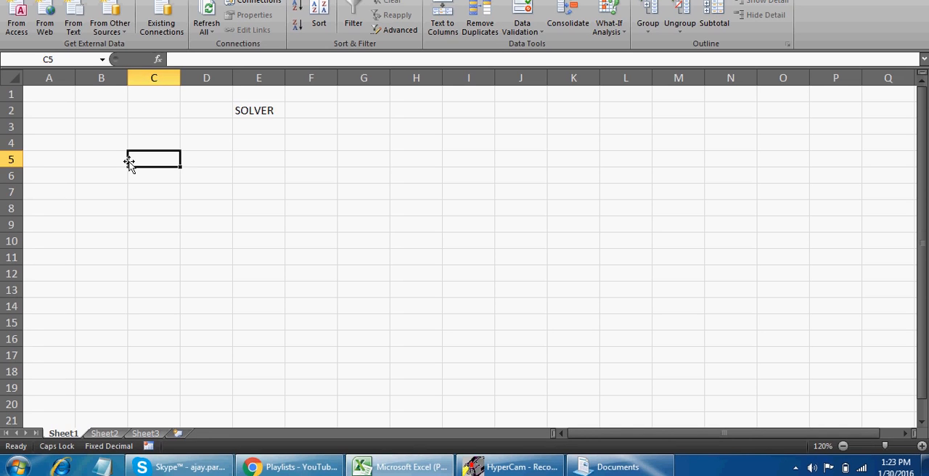
pyautogui.press('Right')
pyautogui.press('Left')
pyautogui.press('Right')
pyautogui.press('Left')
pyautogui.press('Right')
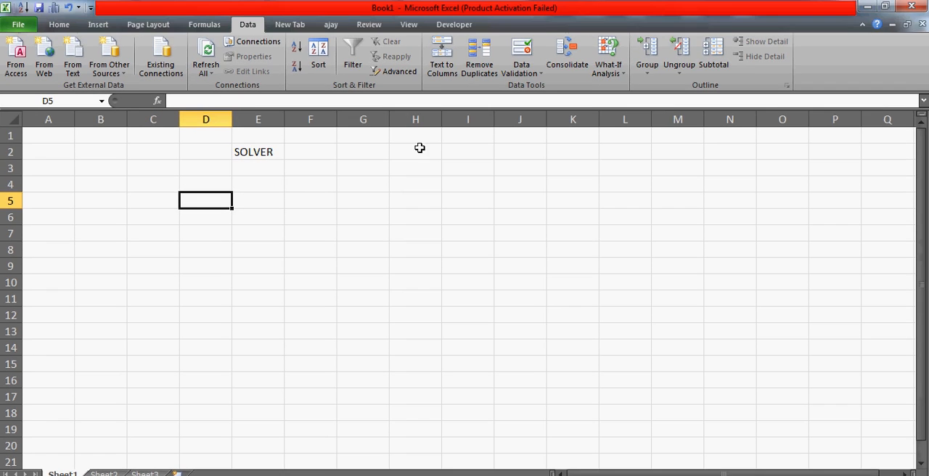
# Enter the heading CALLS OFFERED in D5 and fit column D's width to it
pyautogui.click(428, 108)
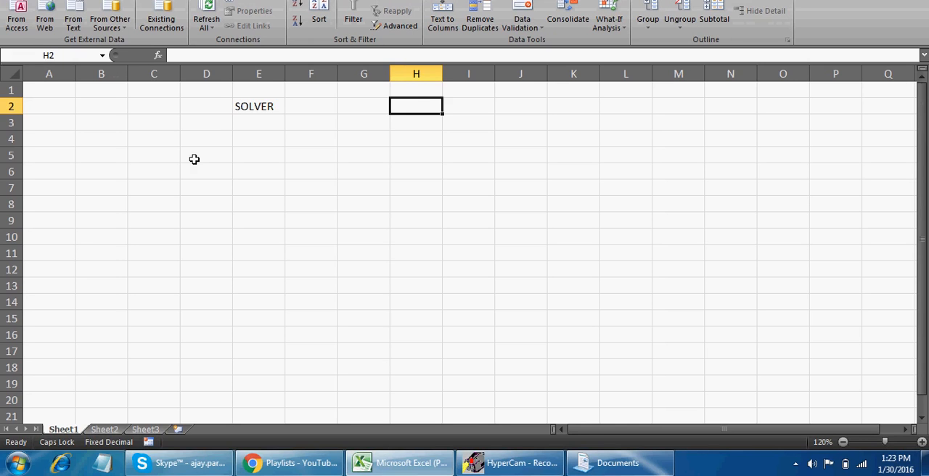
pyautogui.click(196, 203)
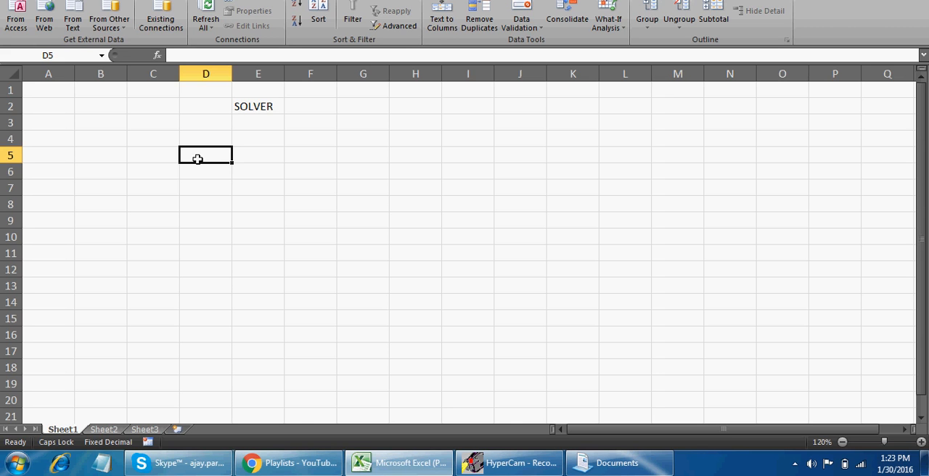
pyautogui.write('CALLS OFFERED')
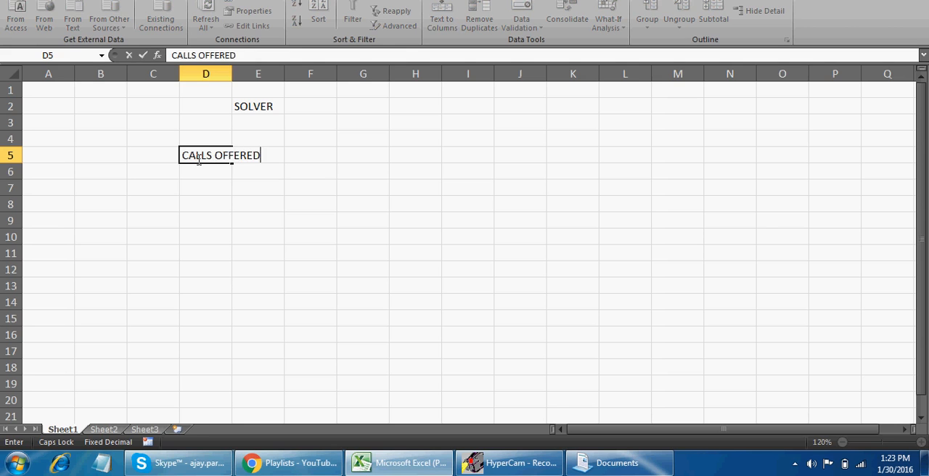
pyautogui.press('Return')
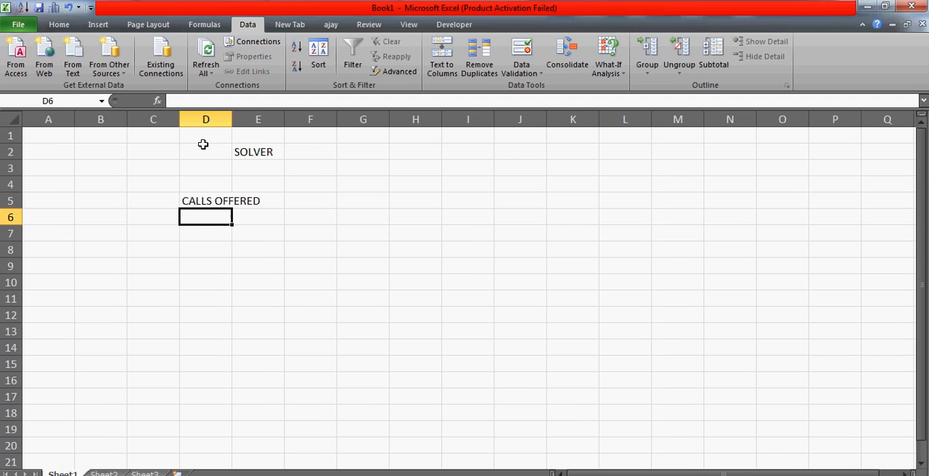
pyautogui.doubleClick(232, 118)
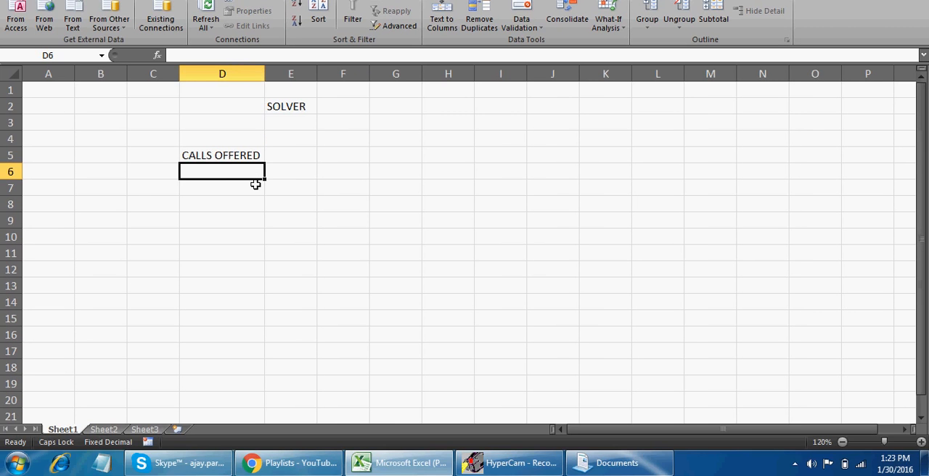
# Enter ABC in D3 and the value 1000 in D6 under the CALLS OFFERED heading
pyautogui.press('Up')
pyautogui.press('Up')
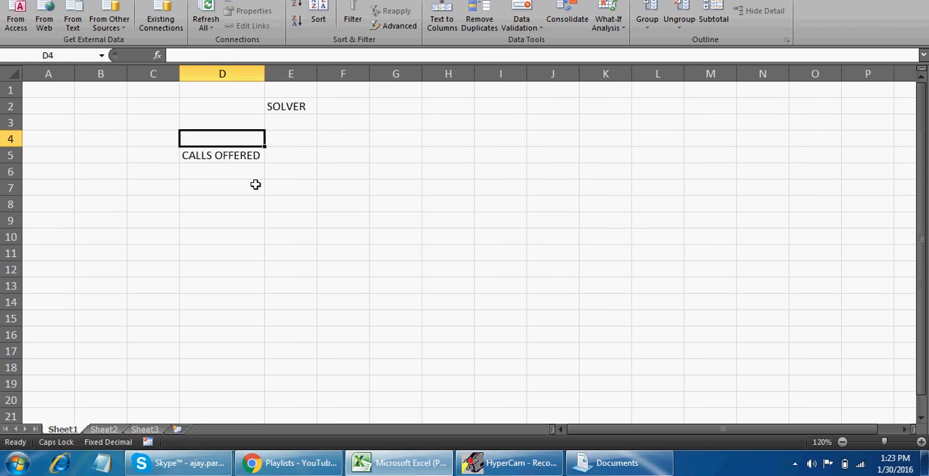
pyautogui.press('Up')
pyautogui.write('ABC')
pyautogui.press('Return')
pyautogui.press('Down')
pyautogui.press('Down')
pyautogui.write('1000')
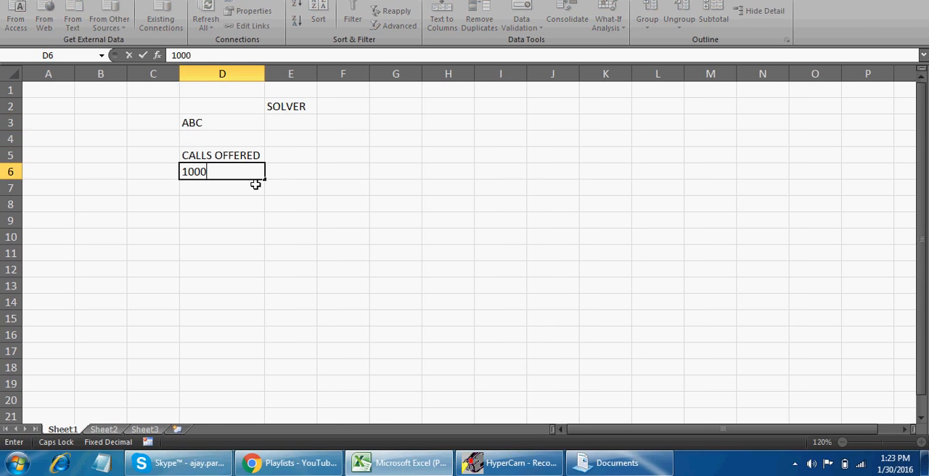
pyautogui.press('Return')
# Enter the heading "Avg Handling time to answer one call" in E5
pyautogui.press('Up')
pyautogui.press('Up')
pyautogui.press('Right')
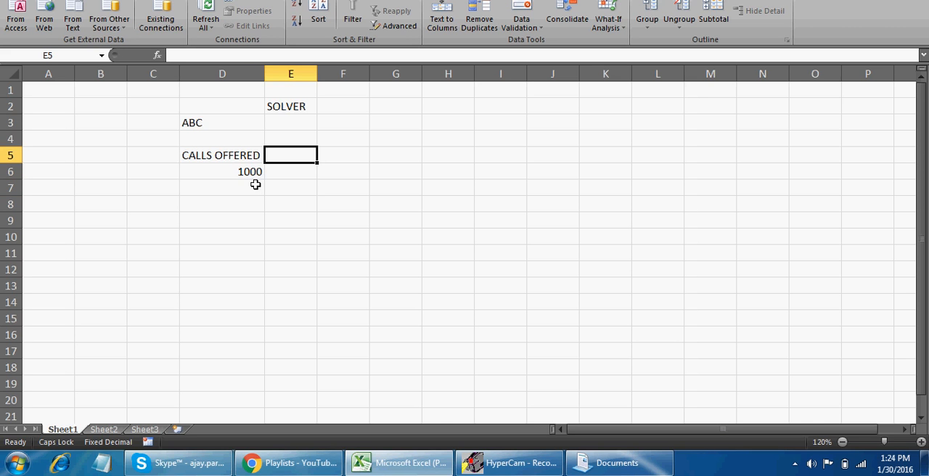
pyautogui.write('Av')
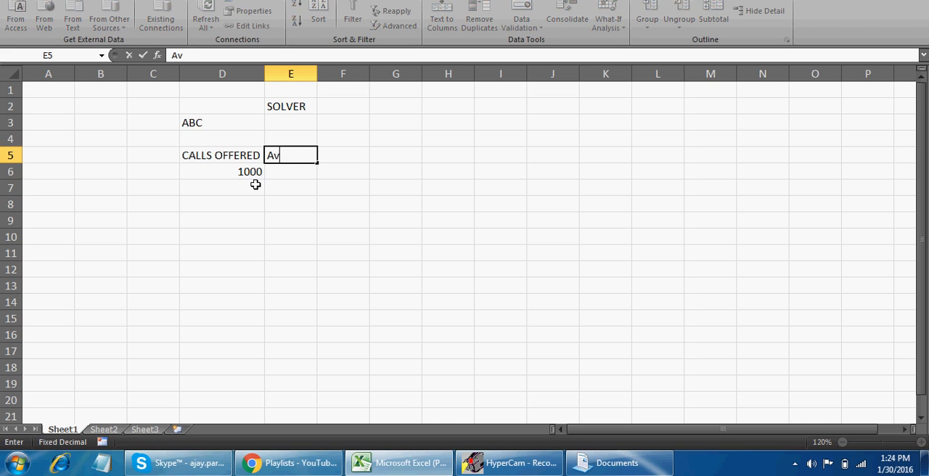
pyautogui.write('g Handling')
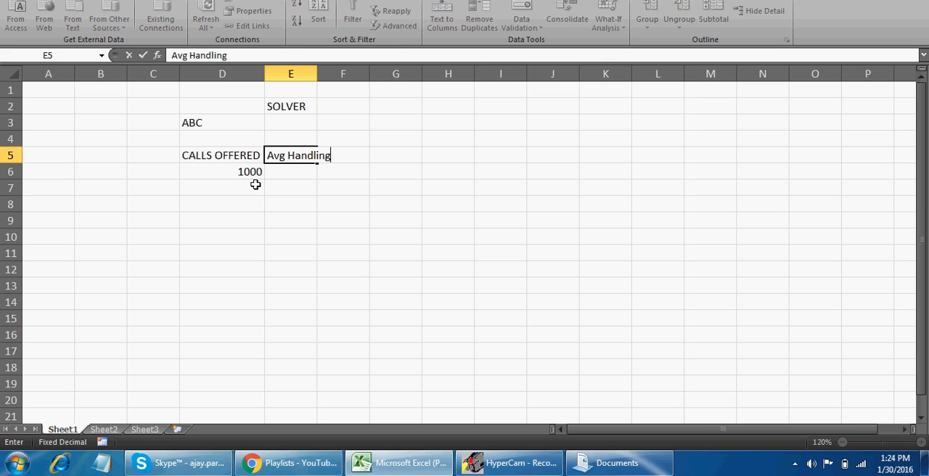
pyautogui.write(' time to answe')
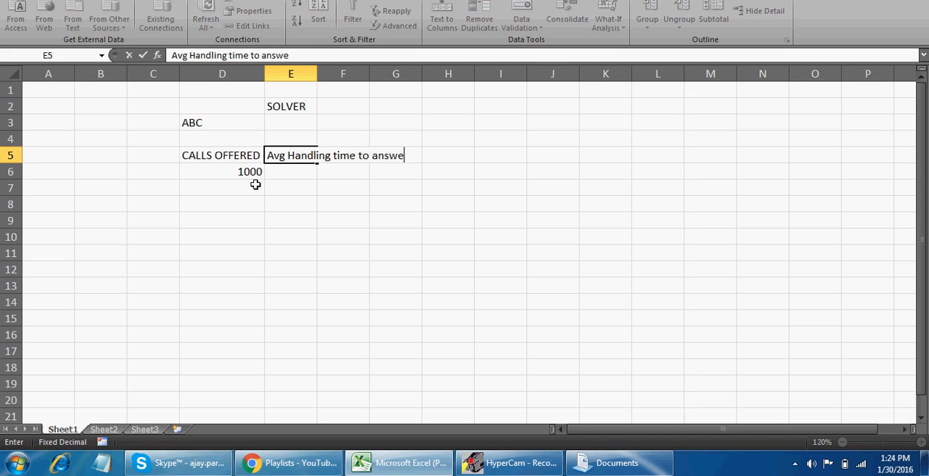
pyautogui.write('r one cha')
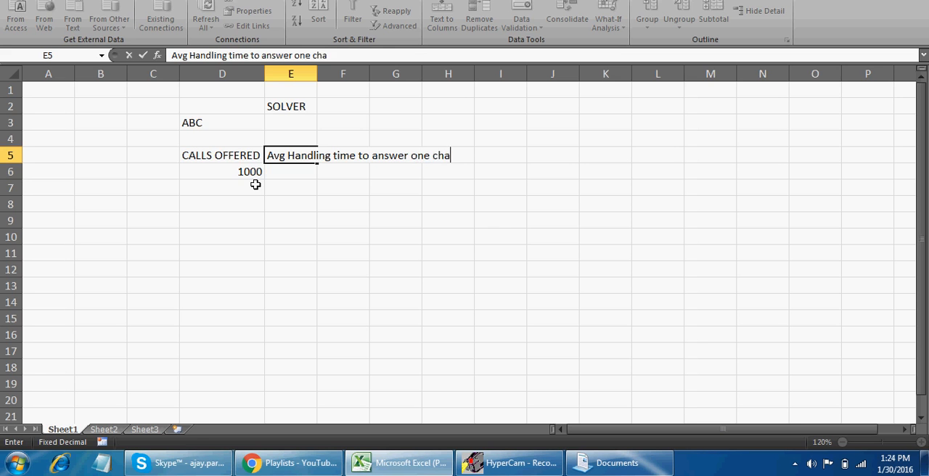
pyautogui.press('BackSpace')
pyautogui.press('BackSpace')
pyautogui.press('BackSpace')
pyautogui.write('call')
pyautogui.press('Return')
# Enter 300 in E6 as the handling time and fit column E's width to its contents
pyautogui.write('300')
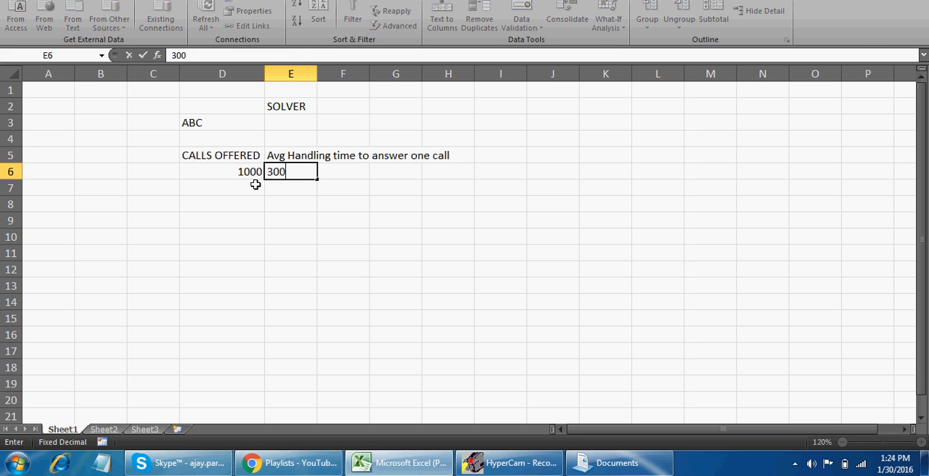
pyautogui.hotkey('ctrl', 'Return')
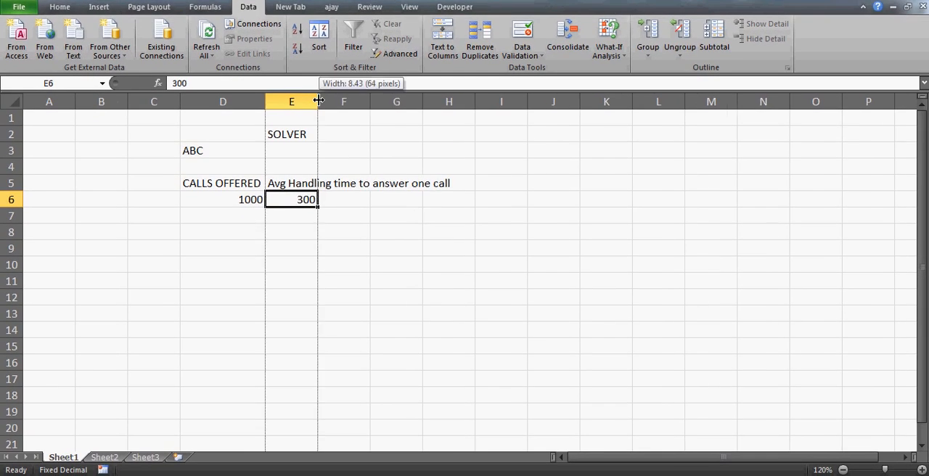
pyautogui.doubleClick(317, 73)
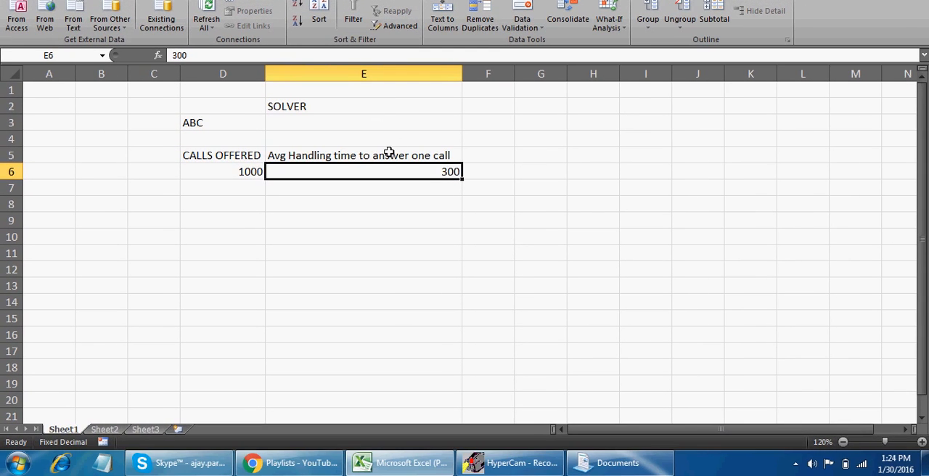
# Append "(in sec)" to the handling time heading in E5 and widen column E to fit the full text
pyautogui.click(389, 153)
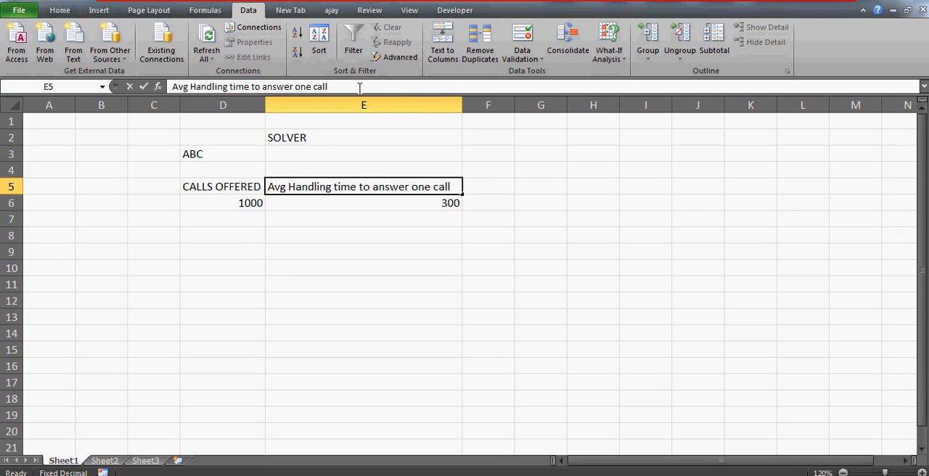
pyautogui.click(359, 88)
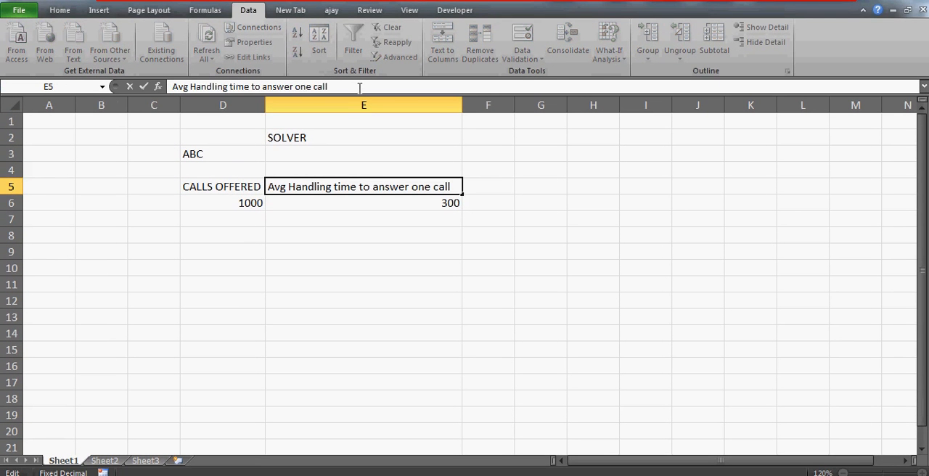
pyautogui.write('(in sec')
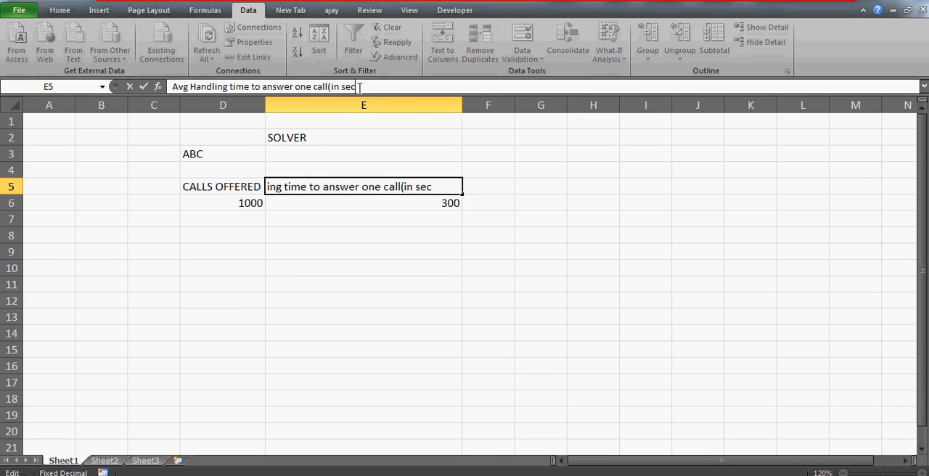
pyautogui.write(')')
pyautogui.press('Return')
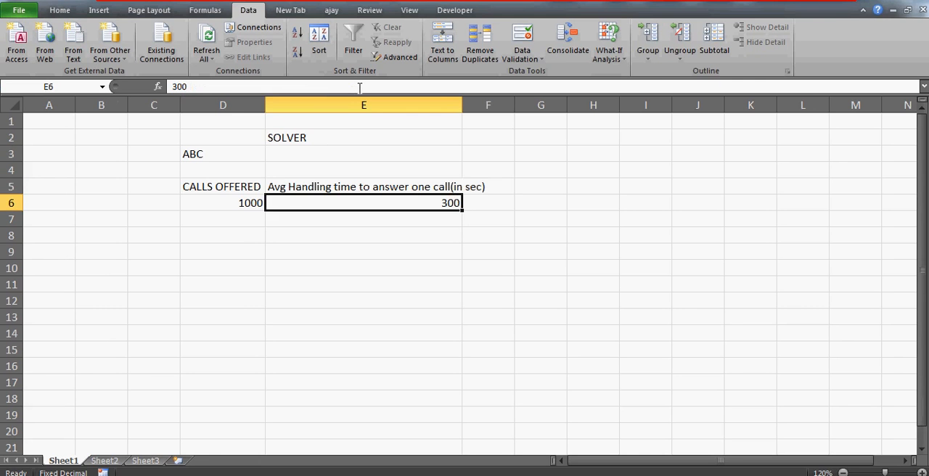
pyautogui.press('Up')
pyautogui.press('Right')
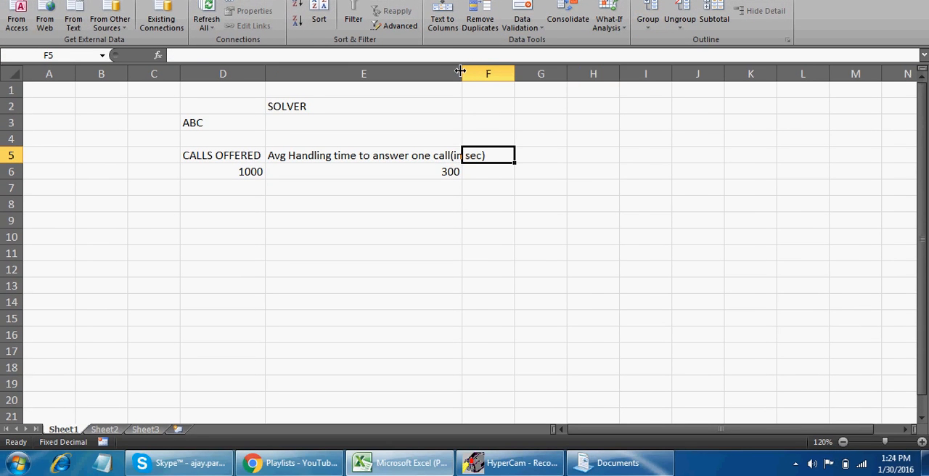
pyautogui.moveTo(462, 71); pyautogui.dragTo(500, 71)
# Enter the heading "shift - 8-6pm" in F5 and widen column F to fit it
pyautogui.click(518, 166)
pyautogui.press('Up')
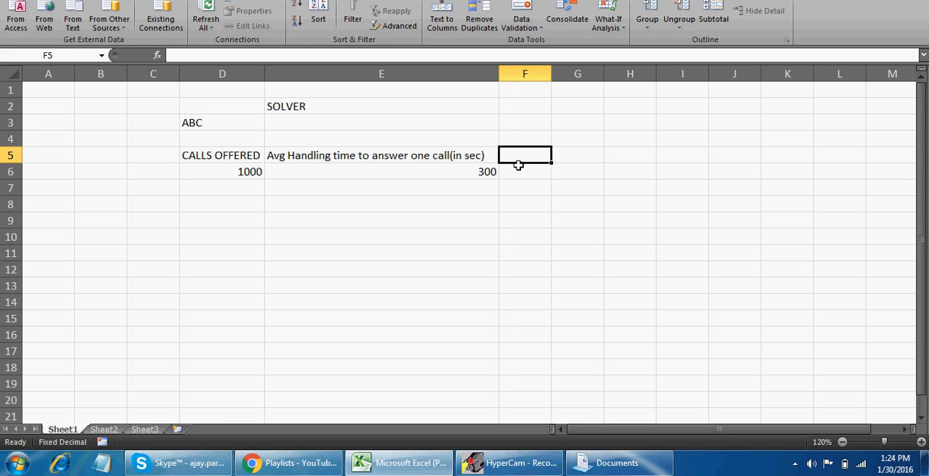
pyautogui.write('shift')
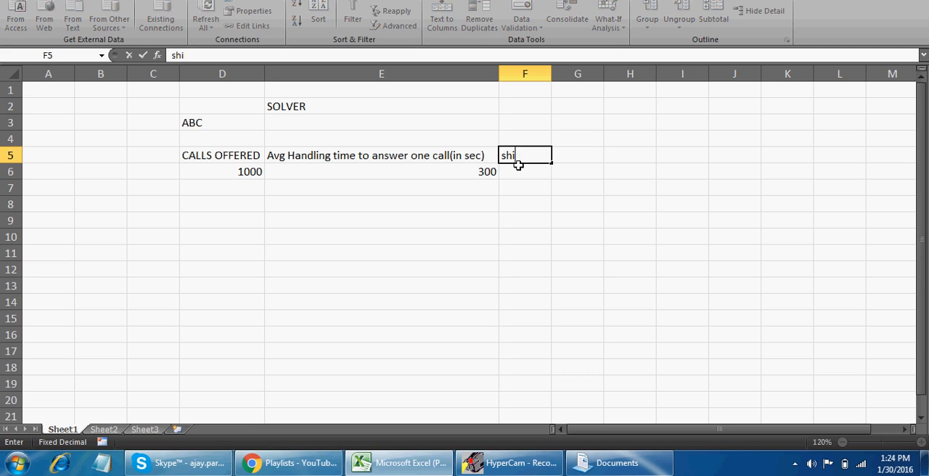
pyautogui.write(' - 8-6pm')
pyautogui.press('Return')
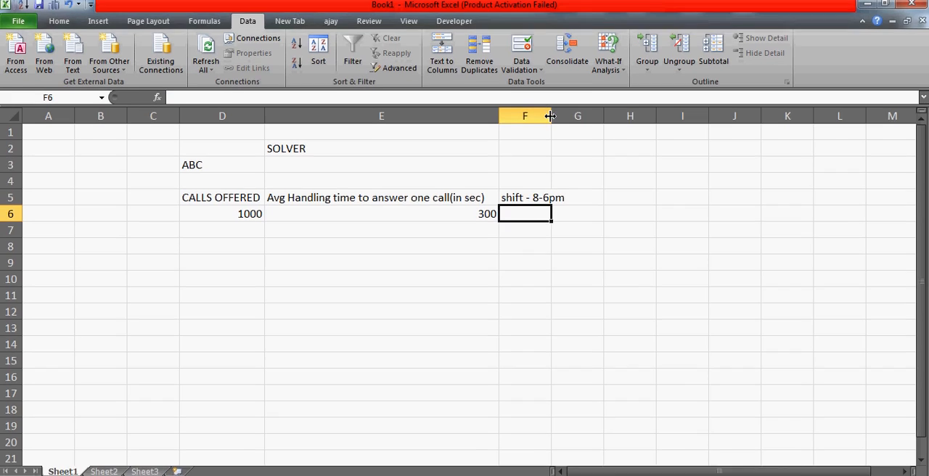
pyautogui.moveTo(551, 73); pyautogui.dragTo(569, 73)
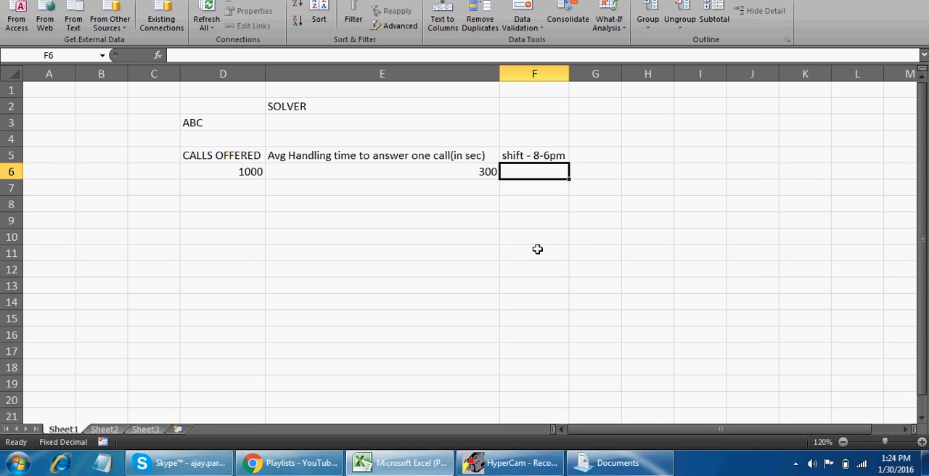
# Calculate the shift length in seconds in F6 with the formula =8*3600
pyautogui.write('=')
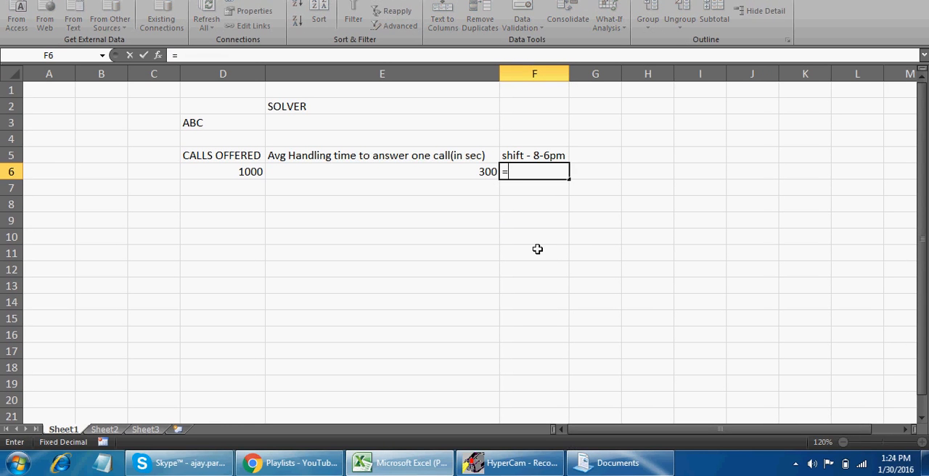
pyautogui.write('8*3600')
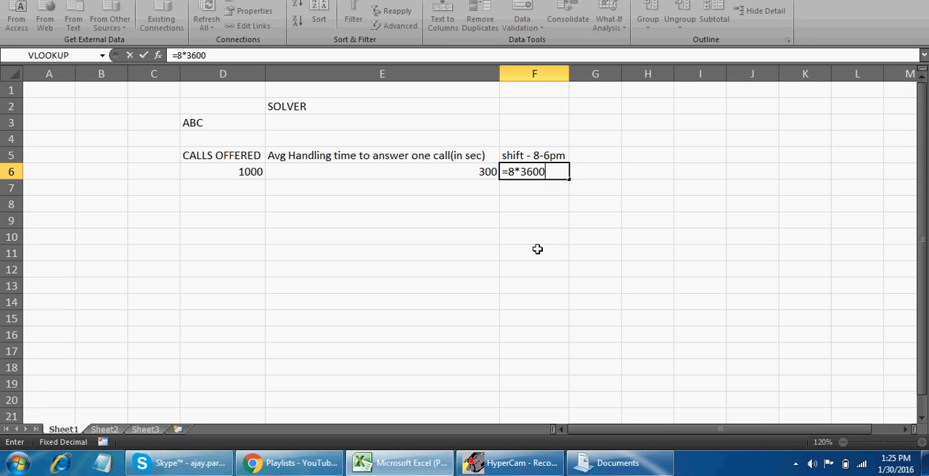
pyautogui.press('Return')
pyautogui.press('Up')
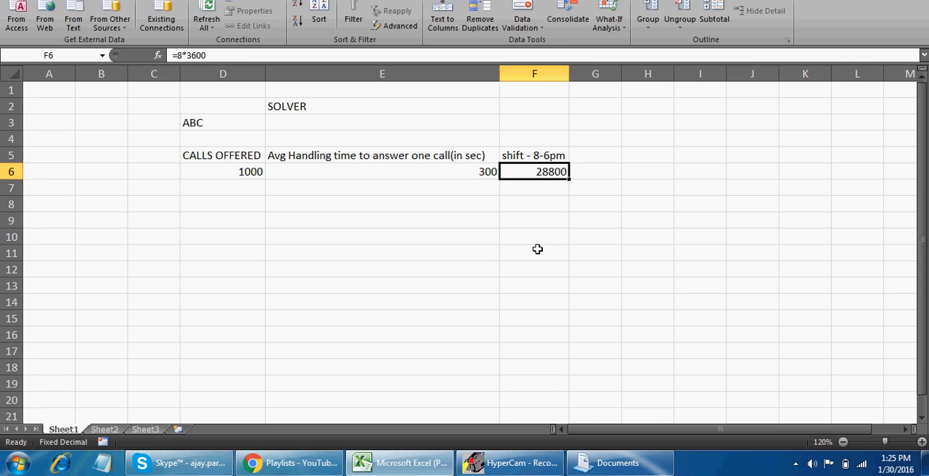
pyautogui.press('Left')
pyautogui.press('Left')
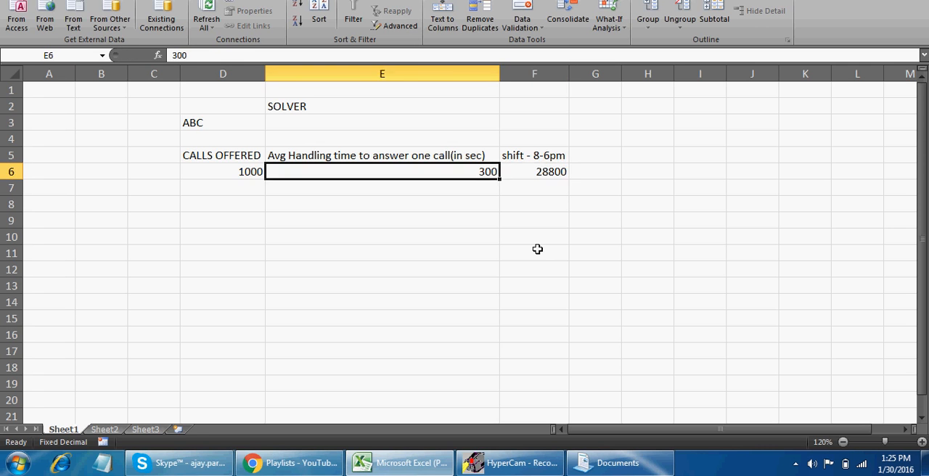
pyautogui.press('Right')
pyautogui.press('Right')
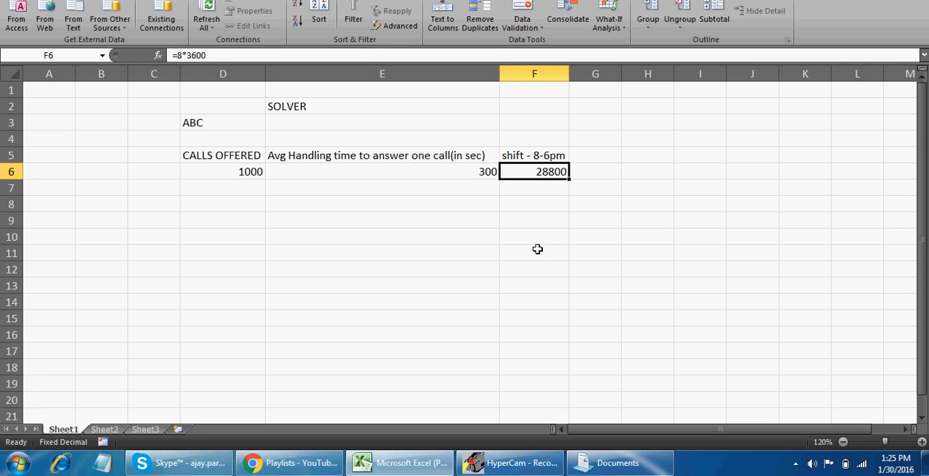
pyautogui.press('Up')
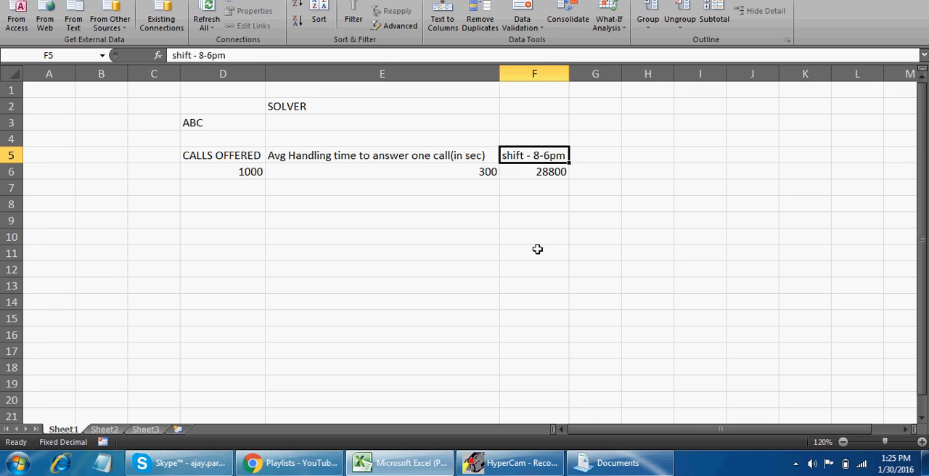
pyautogui.press('Right')
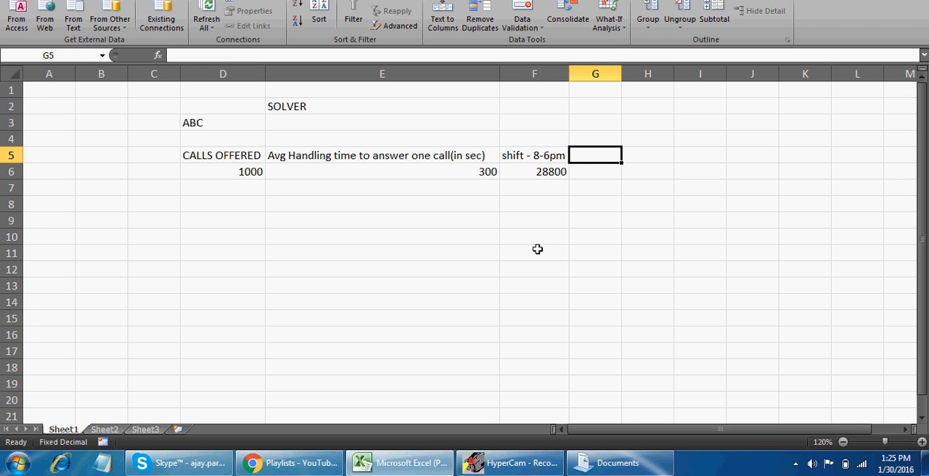
pyautogui.press('Down')
pyautogui.press('Up')
# Center the contents of the range D5:G6 horizontally and select the empty cell G5
pyautogui.press('Left')
pyautogui.press('Left')
pyautogui.press('Left')
pyautogui.press('Left')
pyautogui.press('Down')
pyautogui.press('Right')
pyautogui.press('Up')
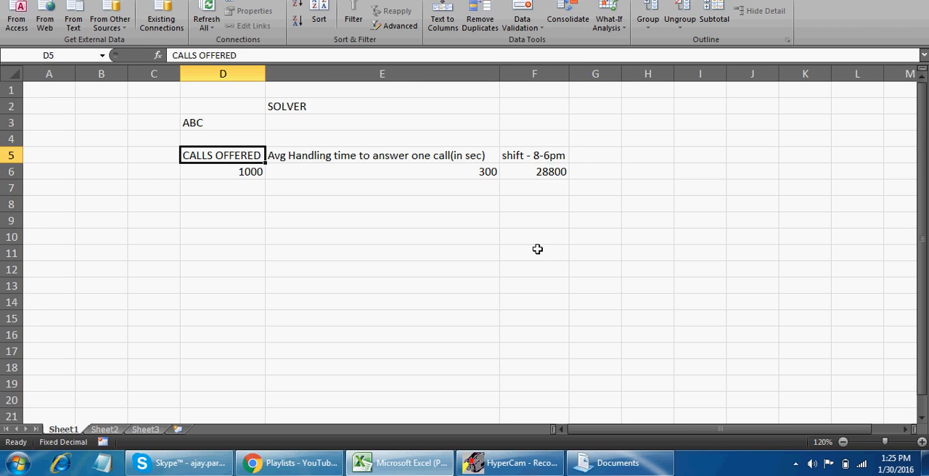
pyautogui.hotkey('shift', 'Right')
pyautogui.hotkey('shift', 'Right')
pyautogui.hotkey('shift', 'Right')
pyautogui.hotkey('shift', 'Down')
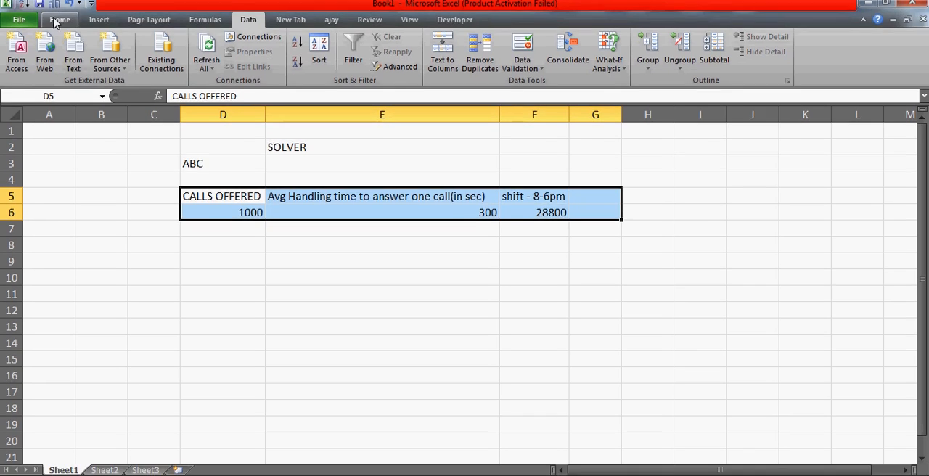
pyautogui.click(58, 0)
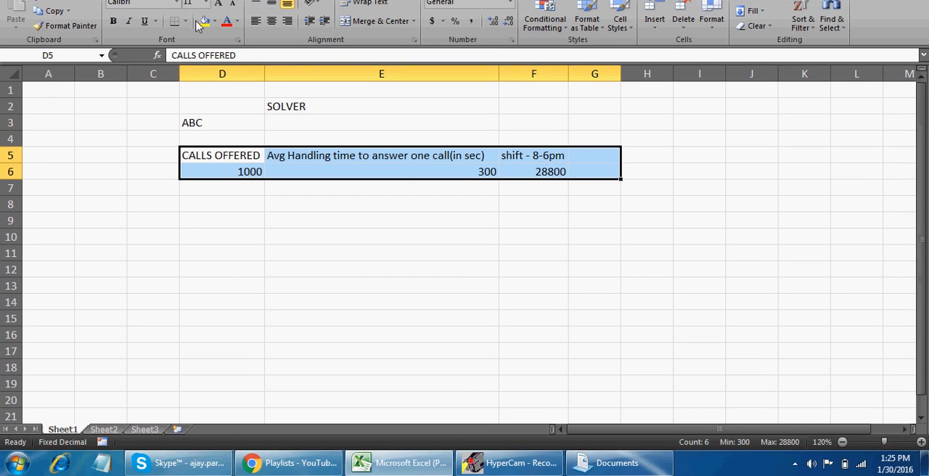
pyautogui.click(272, 21)
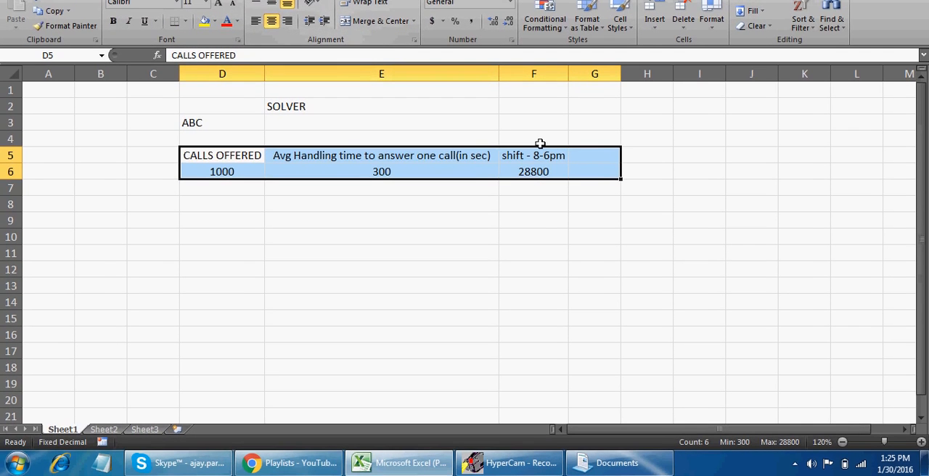
pyautogui.click(595, 151)
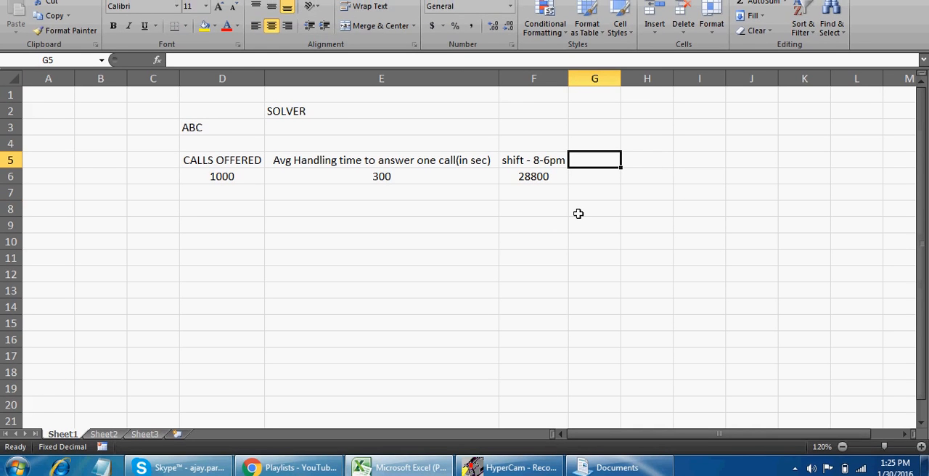
# Enter the heading "customer care officers" in G5 and widen column G to fit it
pyautogui.write('customer')
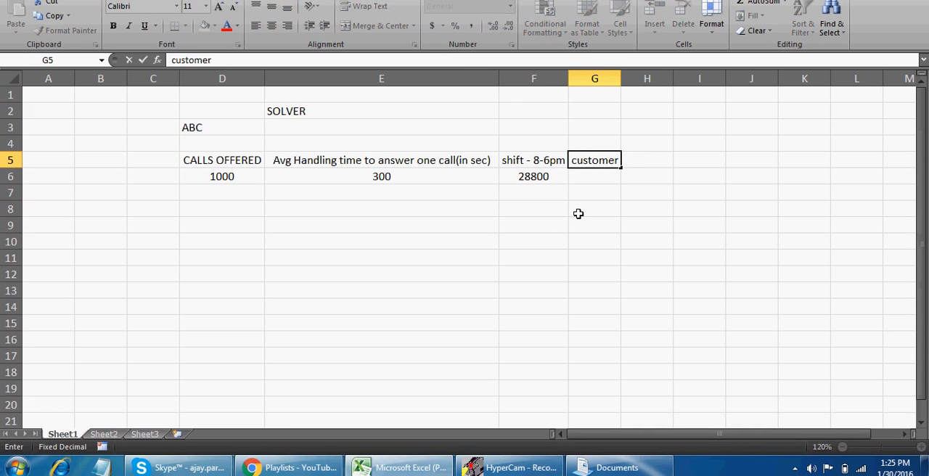
pyautogui.write(' care office')
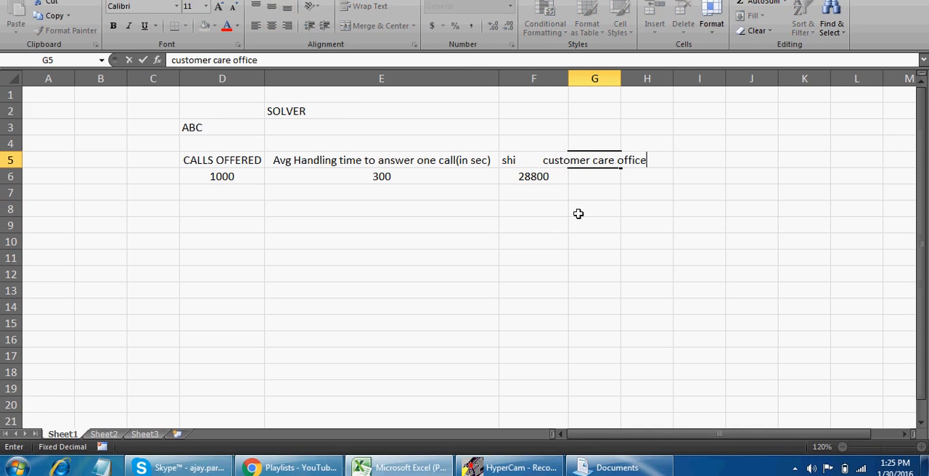
pyautogui.write('rs')
pyautogui.press('Return')
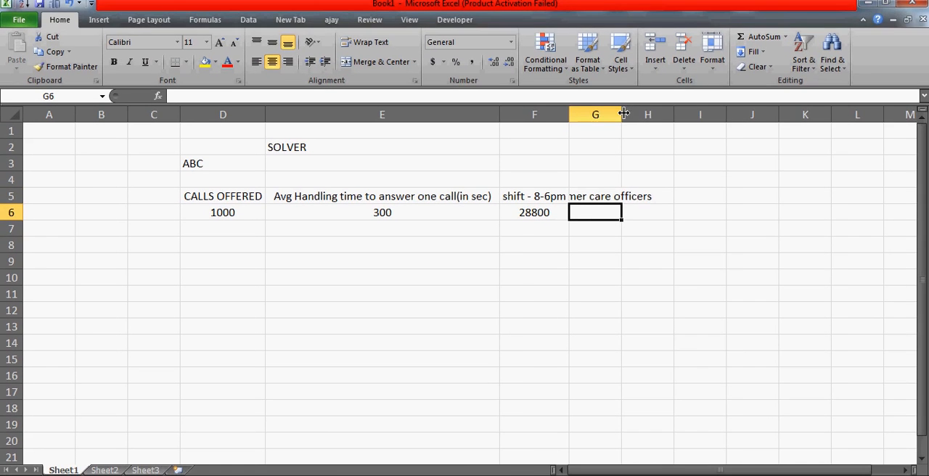
pyautogui.doubleClick(620, 118)
pyautogui.press('Return')
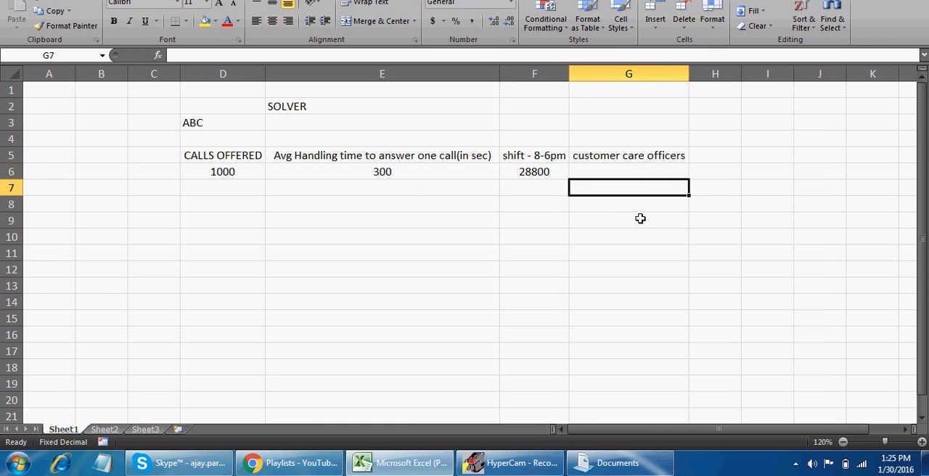
# Calculate the customer care officers in G6 by dividing shift length by handling time with the formula =F6/E6
pyautogui.press('Up')
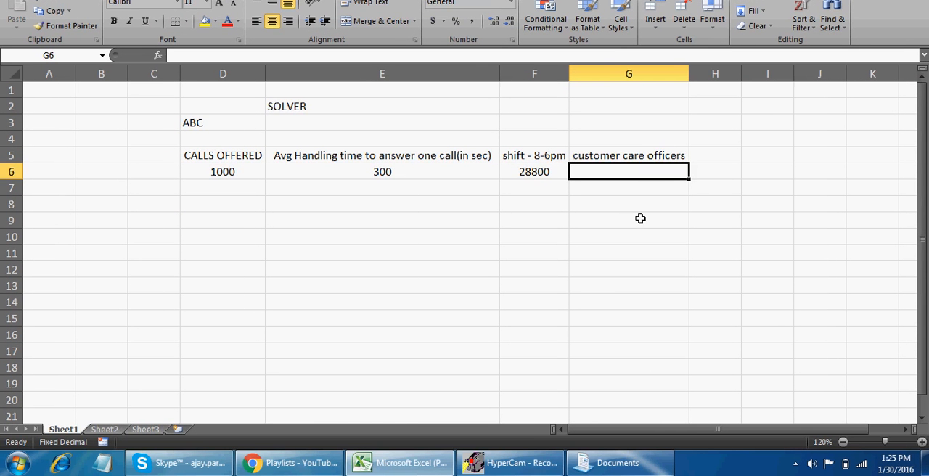
pyautogui.press('Left')
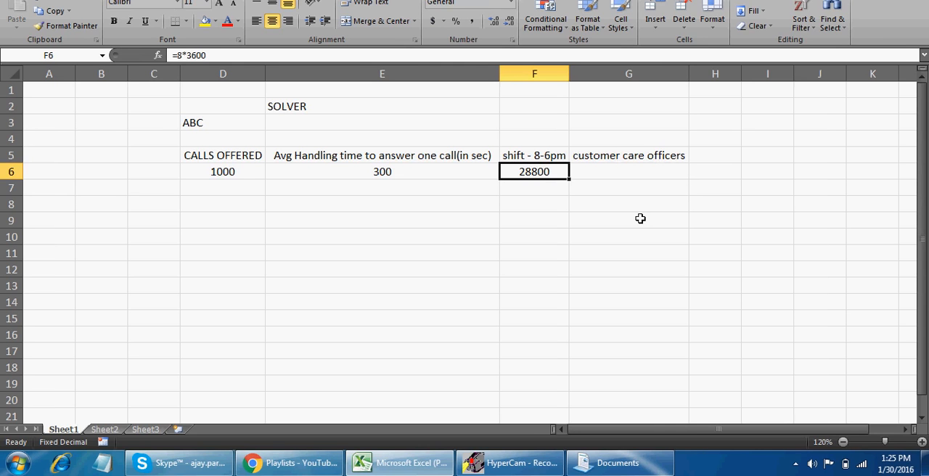
pyautogui.press('Down')
pyautogui.press('Up')
pyautogui.press('Left')
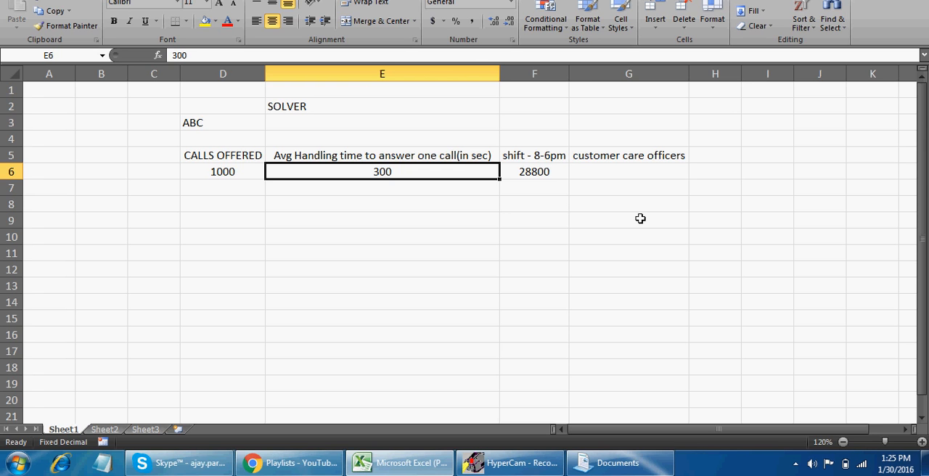
pyautogui.press('Right')
pyautogui.press('Right')
pyautogui.write('=')
pyautogui.press('Left')
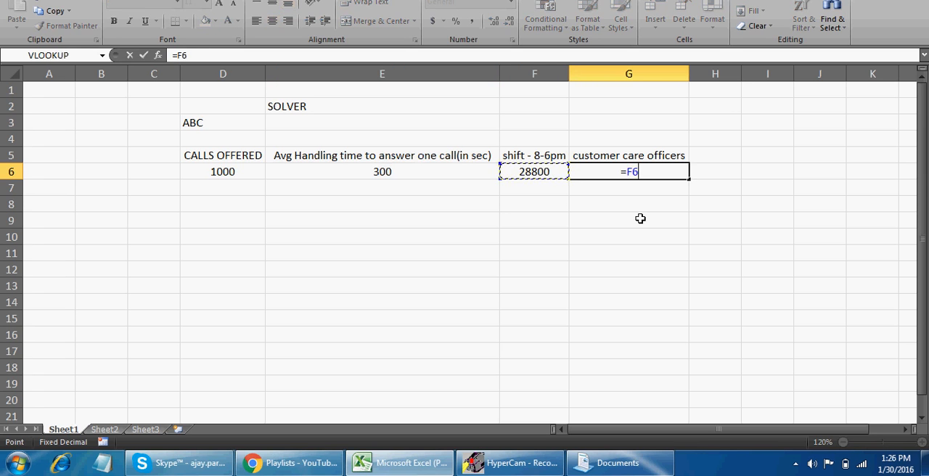
pyautogui.press('Left')
pyautogui.press('Right')
pyautogui.write('/')
pyautogui.press('Left')
pyautogui.press('Left')
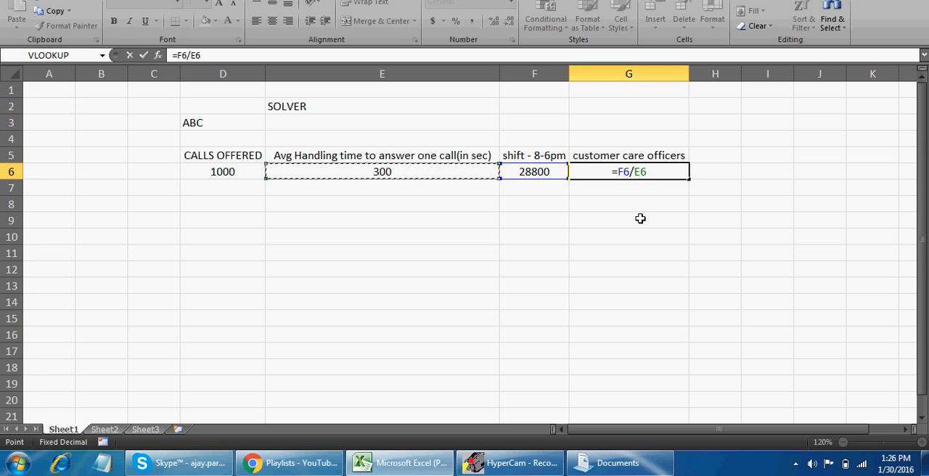
pyautogui.press('Return')
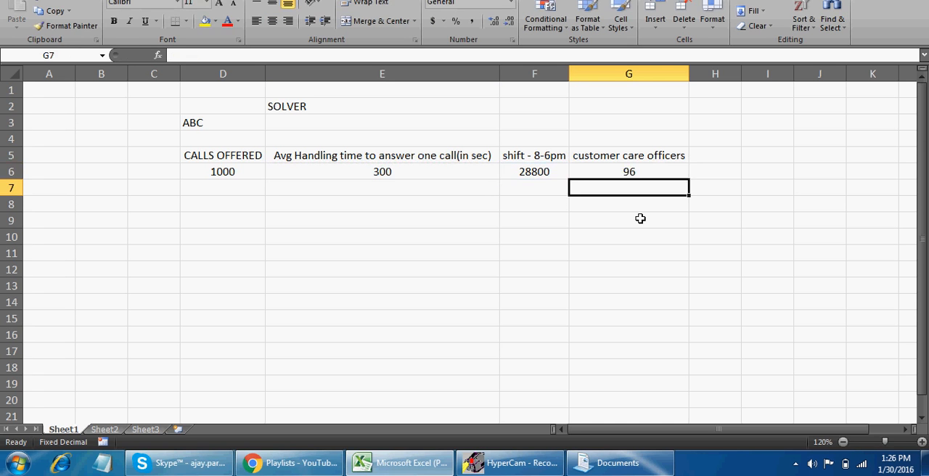
# Examine the officers formula in G6 against the handling time in E6 and the shift length in F6
pyautogui.press('Up')
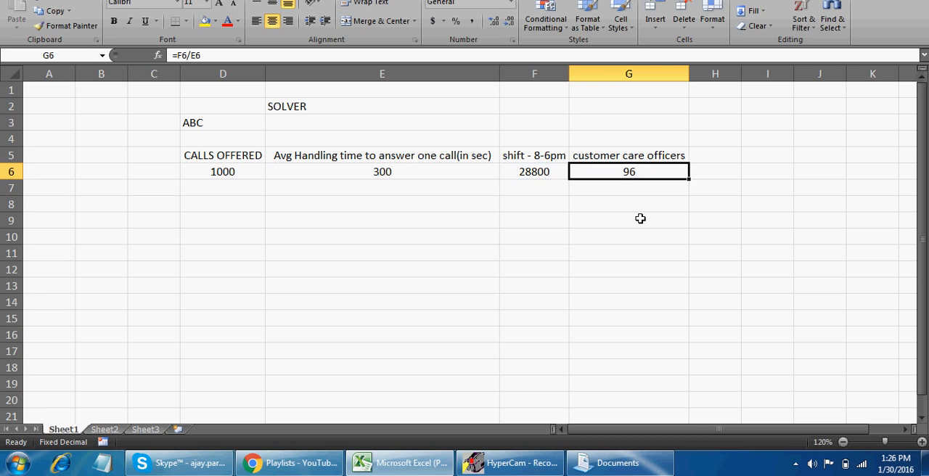
pyautogui.press('Down')
pyautogui.press('Up')
pyautogui.press('Down')
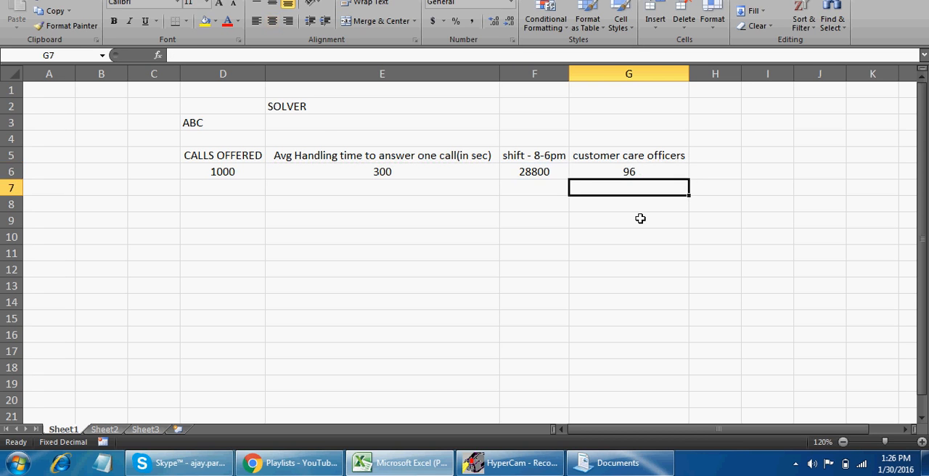
pyautogui.press('Up')
pyautogui.press('Down')
pyautogui.press('Up')
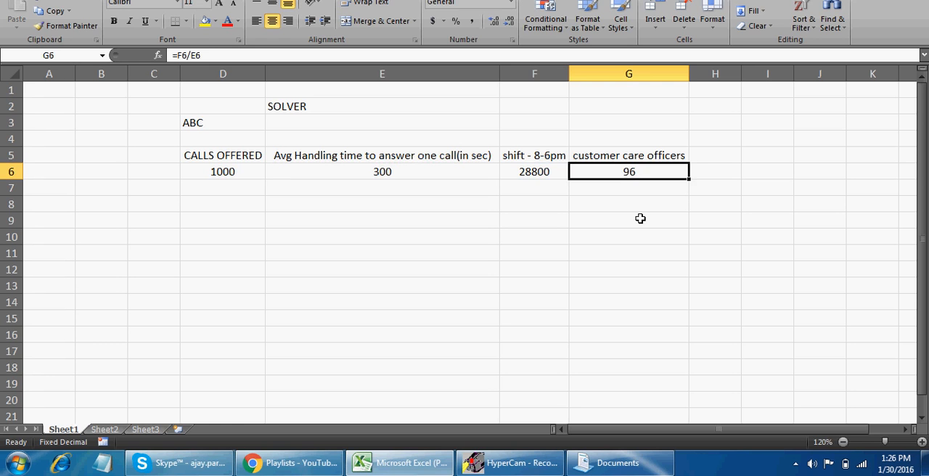
pyautogui.press('Left')
pyautogui.press('Right')
pyautogui.press('Left')
pyautogui.press('Left')
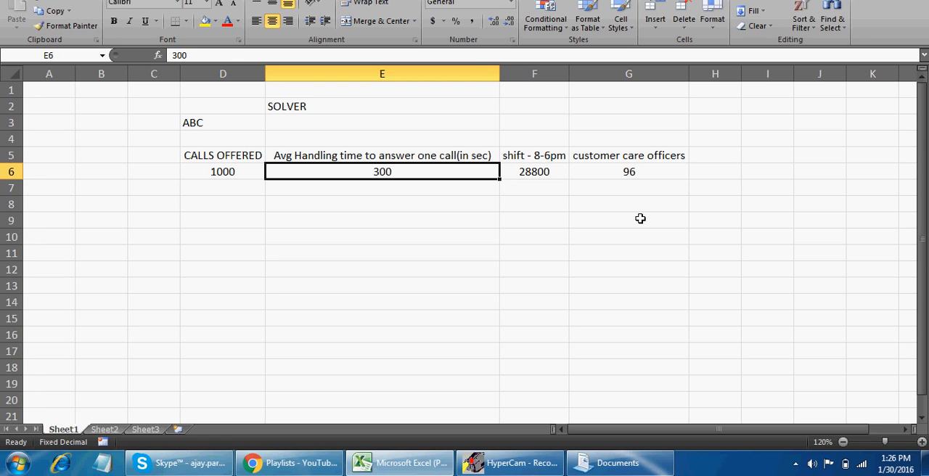
pyautogui.press('Right')
pyautogui.press('Left')
pyautogui.press('Right')
pyautogui.press('Right')
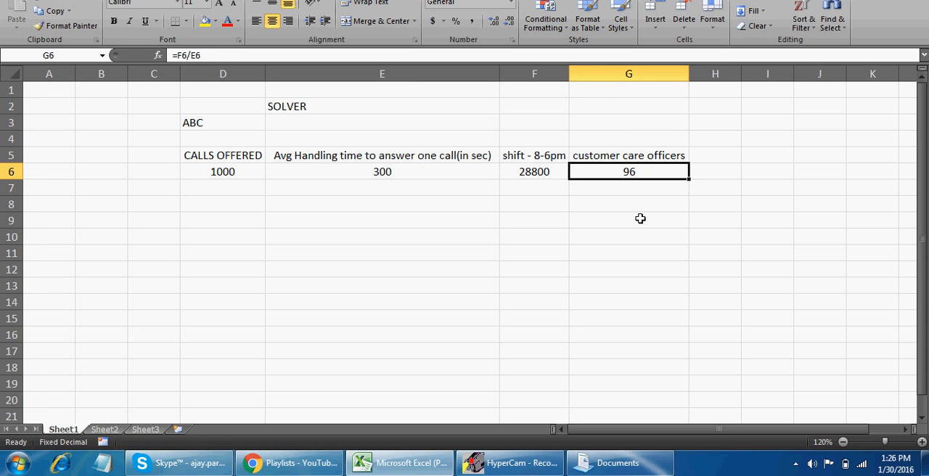
pyautogui.press('Down')
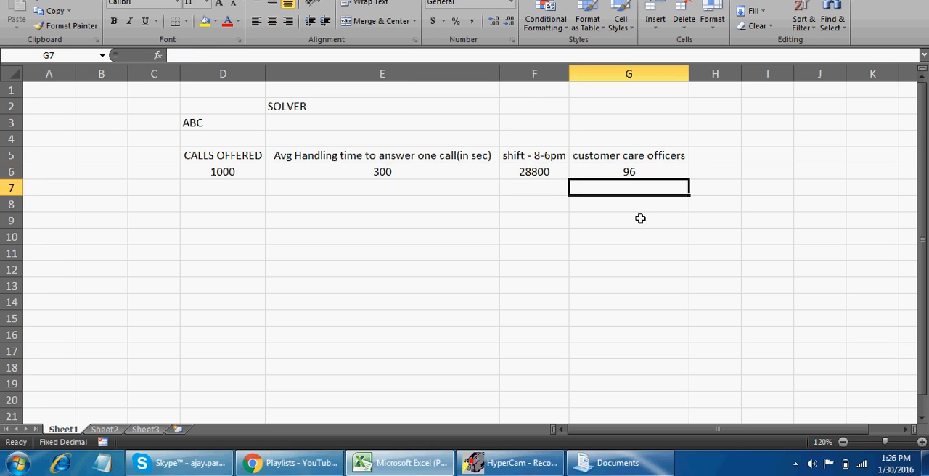
pyautogui.press('Up')
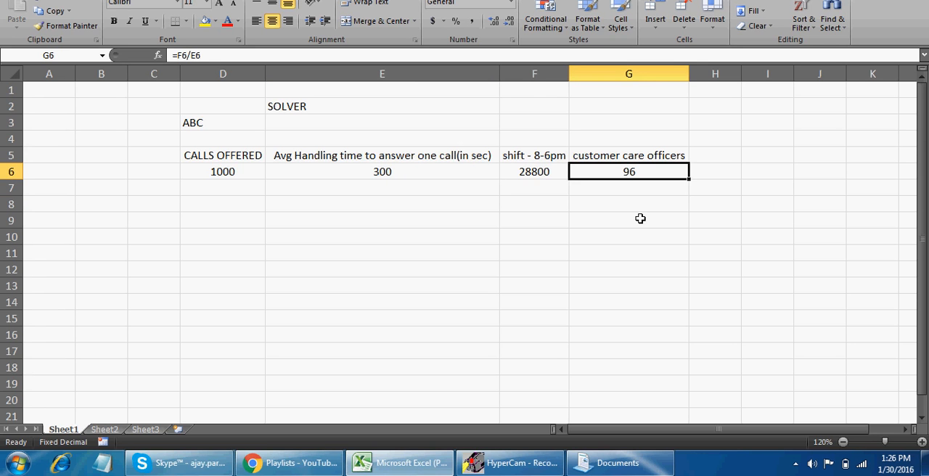
pyautogui.press('Left')
pyautogui.press('Left')
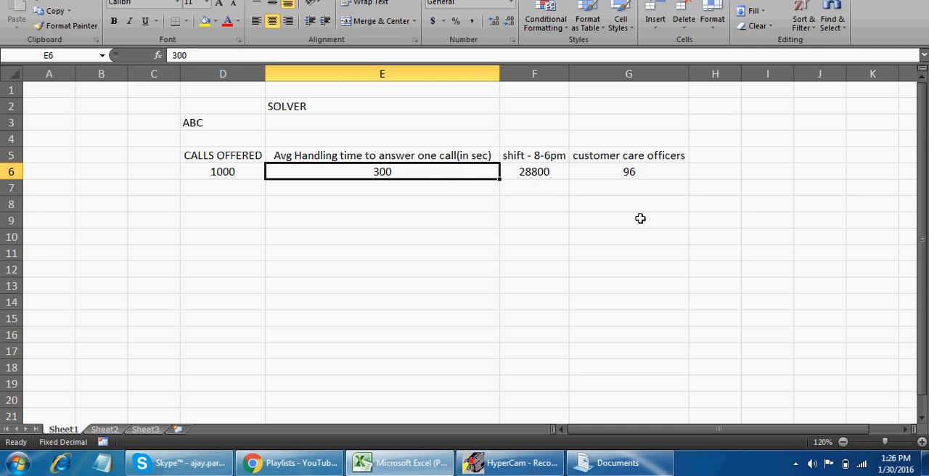
pyautogui.press('Down')
pyautogui.press('Up')
pyautogui.press('Right')
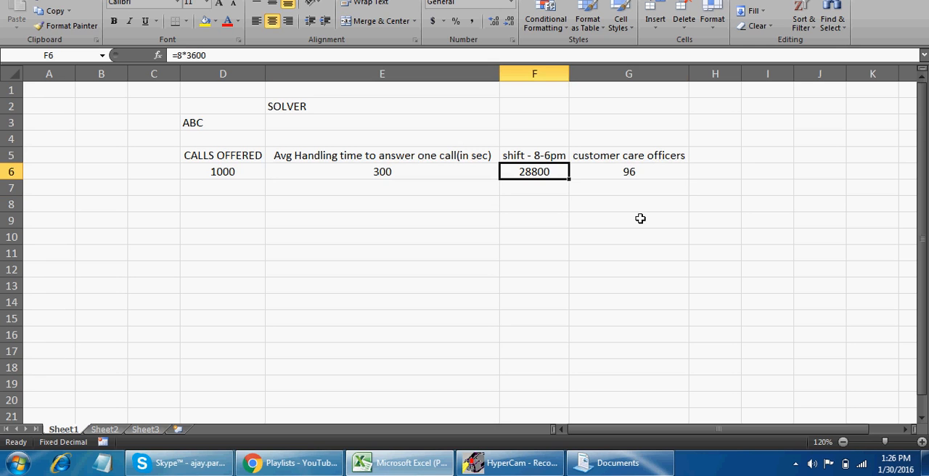
pyautogui.press('Right')
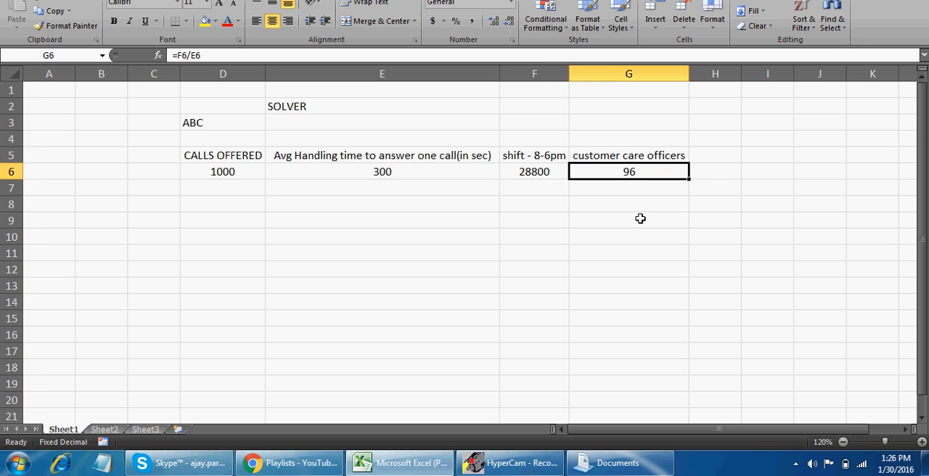
pyautogui.press('Left')
pyautogui.press('Left')
pyautogui.press('Left')
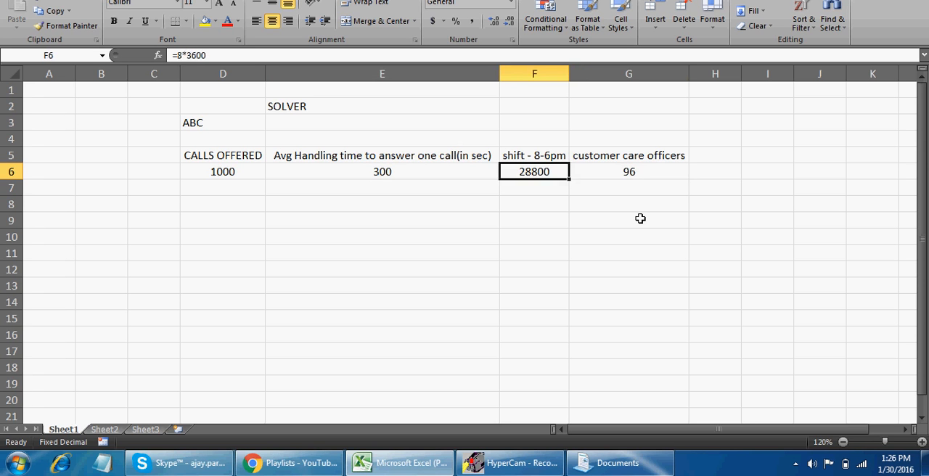
pyautogui.press('Right')
pyautogui.press('Right')
pyautogui.press('Right')
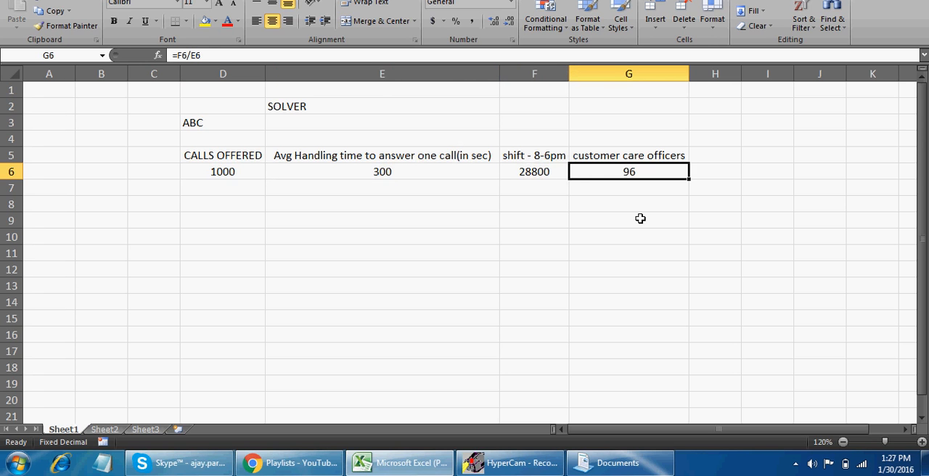
# Compare the calls offered in D6 with the customer care officers result in G6
pyautogui.press('Down')
pyautogui.press('Up')
pyautogui.press('Left')
pyautogui.press('Left')
pyautogui.press('Left')
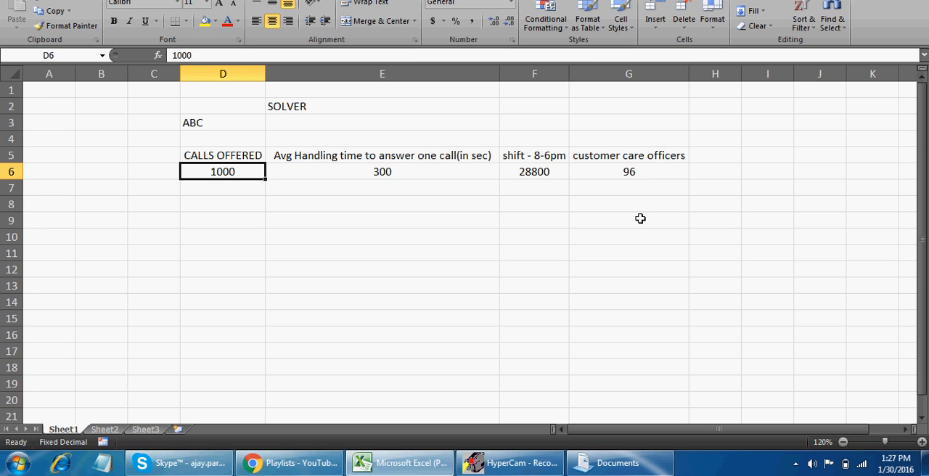
pyautogui.press('Down')
pyautogui.press('Up')
pyautogui.press('Right')
pyautogui.press('Right')
pyautogui.press('Right')
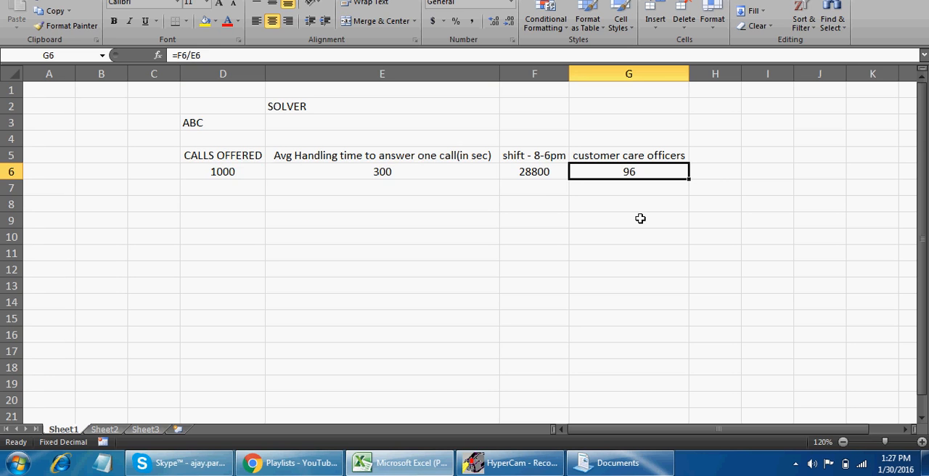
# Replace the formula in G6 with =D6*E6, multiplying the calls offered by the average handling time
pyautogui.press('Delete')
pyautogui.press('Left')
pyautogui.press('Left')
pyautogui.press('Left')
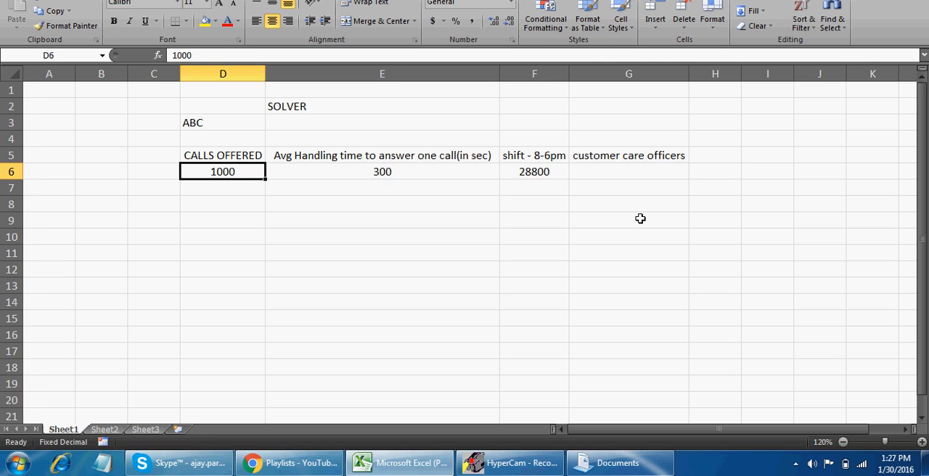
pyautogui.press('Right')
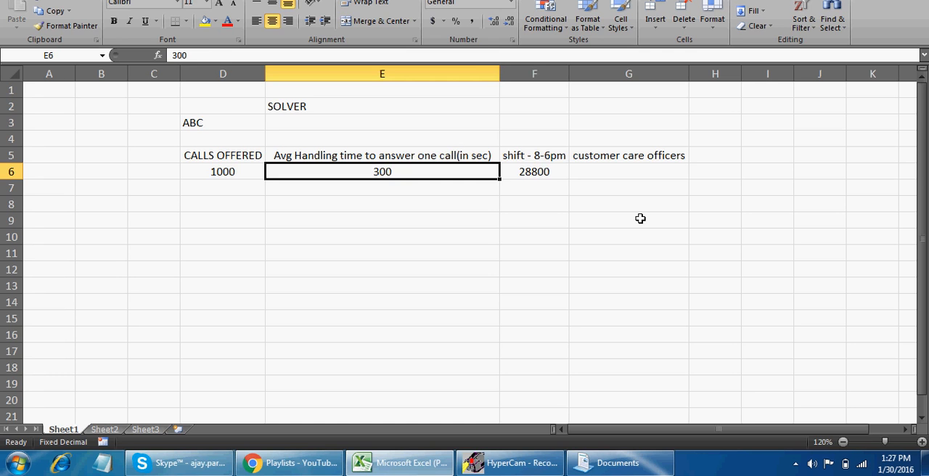
pyautogui.press('Right')
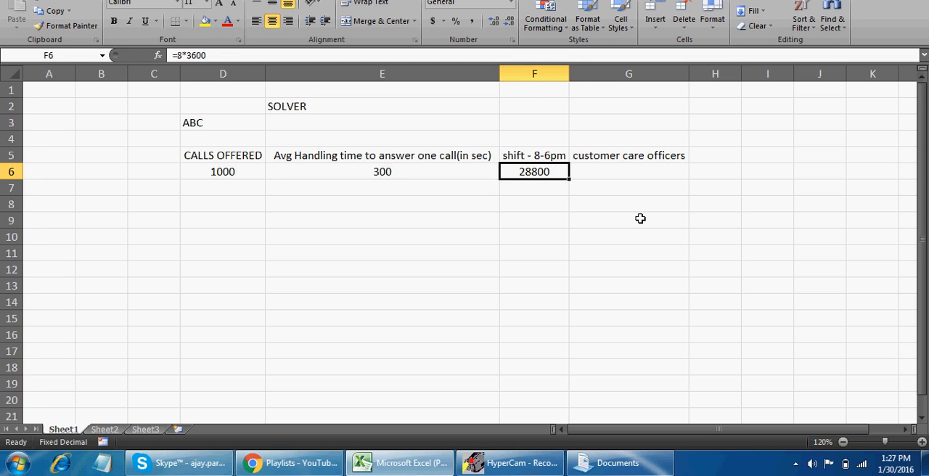
pyautogui.press('Right')
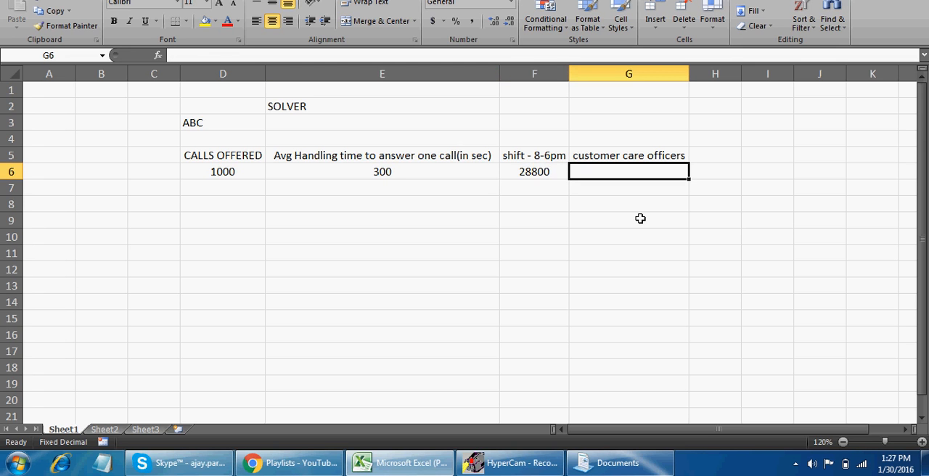
pyautogui.write('=')
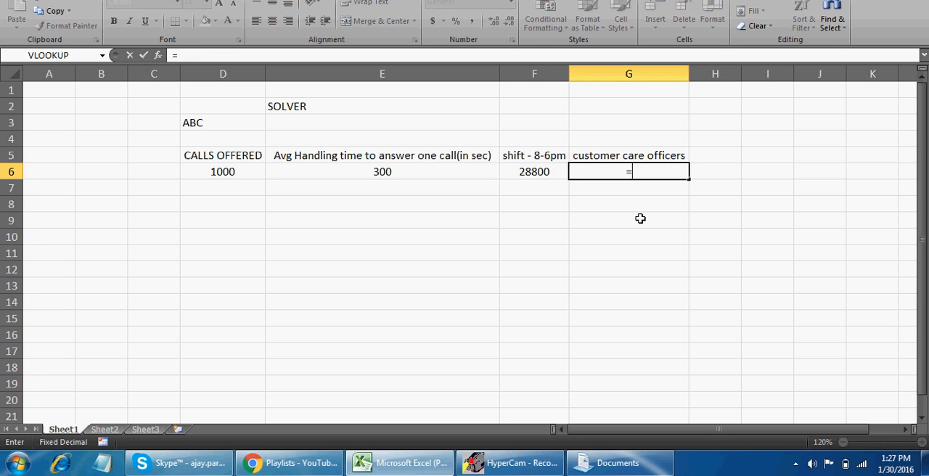
pyautogui.press('Left')
pyautogui.press('Left')
pyautogui.press('Left')
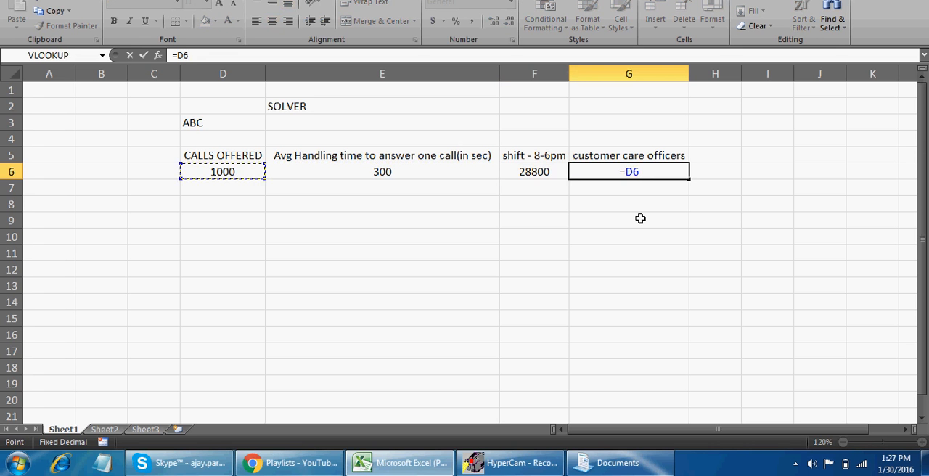
pyautogui.write('*')
pyautogui.press('Left')
pyautogui.press('Left')
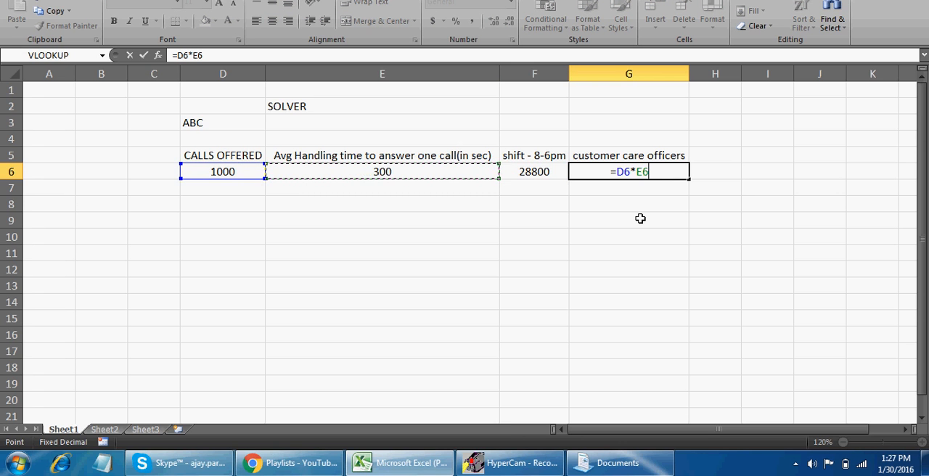
pyautogui.press('Return')
pyautogui.press('Up')
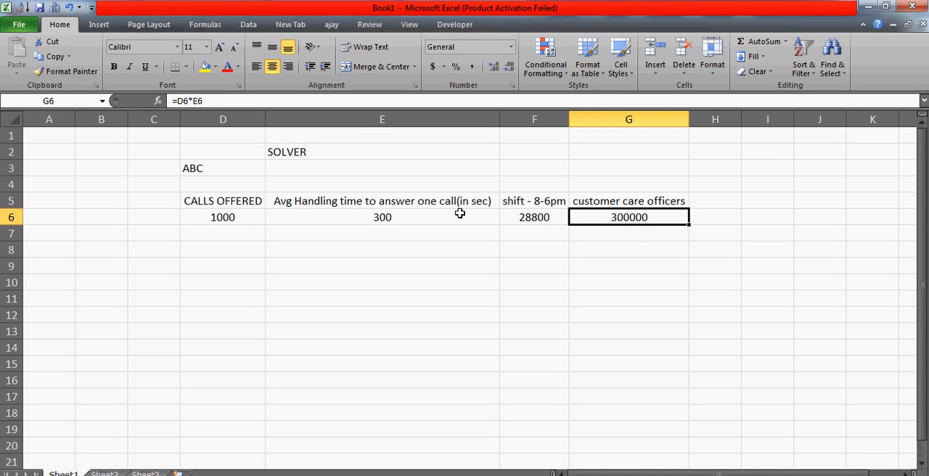
pyautogui.click(417, 199)
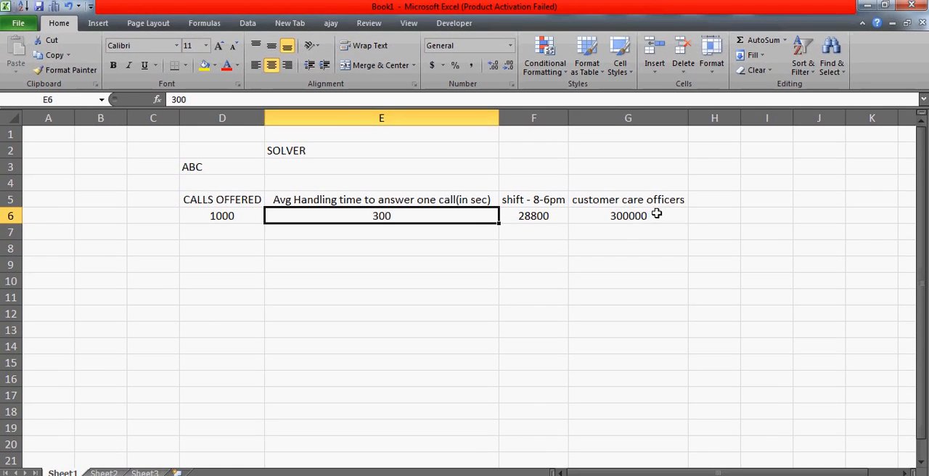
pyautogui.click(657, 215)
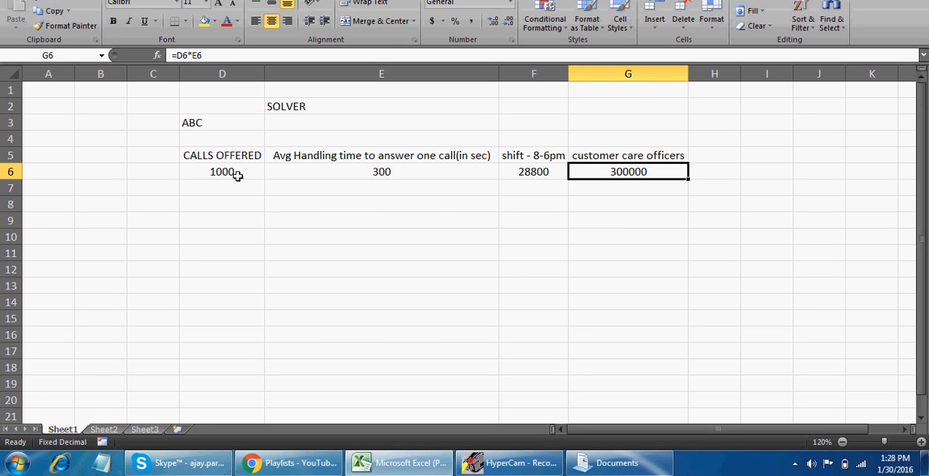
pyautogui.click(237, 216)
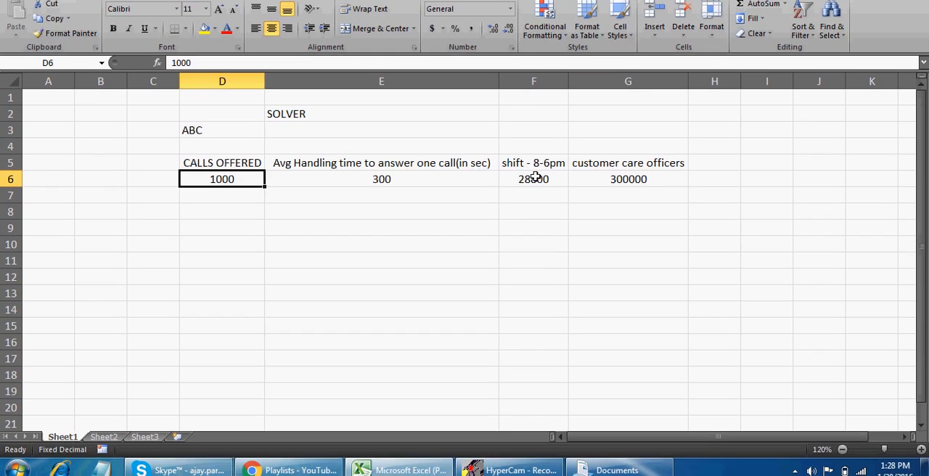
# Extend the officers formula in G6 to =(D6*E6)/F6, dividing total handling time by the shift length
pyautogui.click(538, 171)
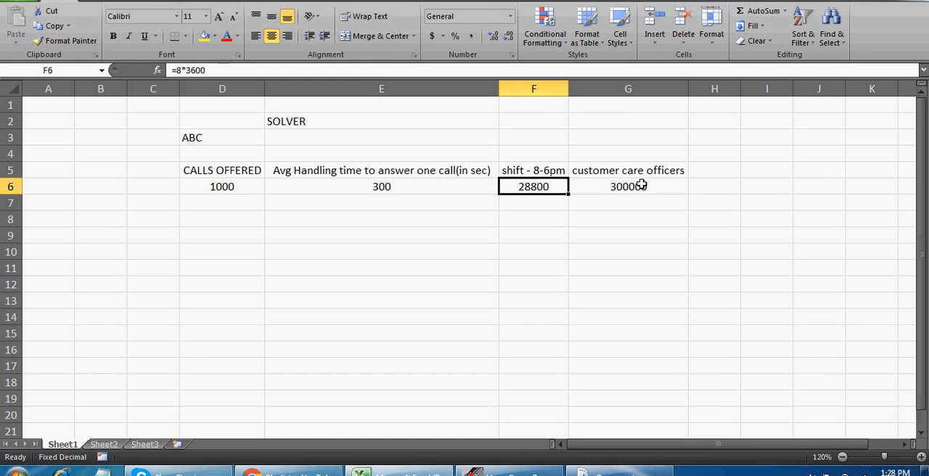
pyautogui.click(640, 177)
pyautogui.click(289, 102)
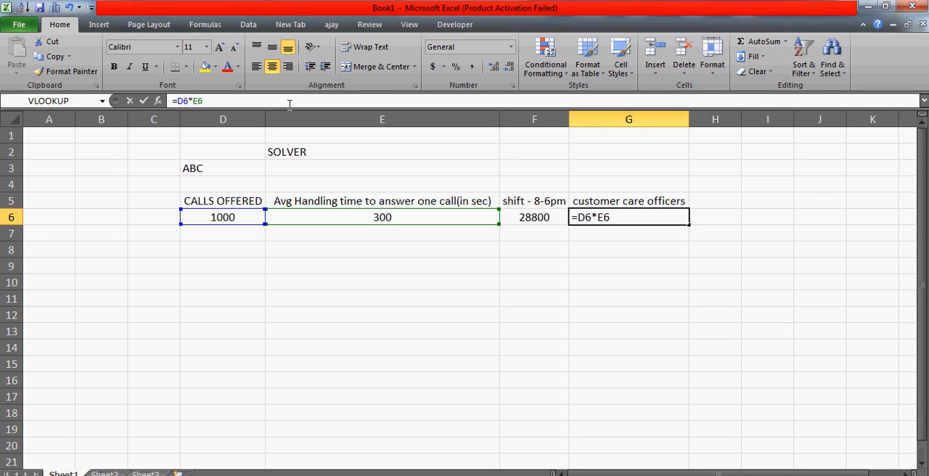
pyautogui.write('/')
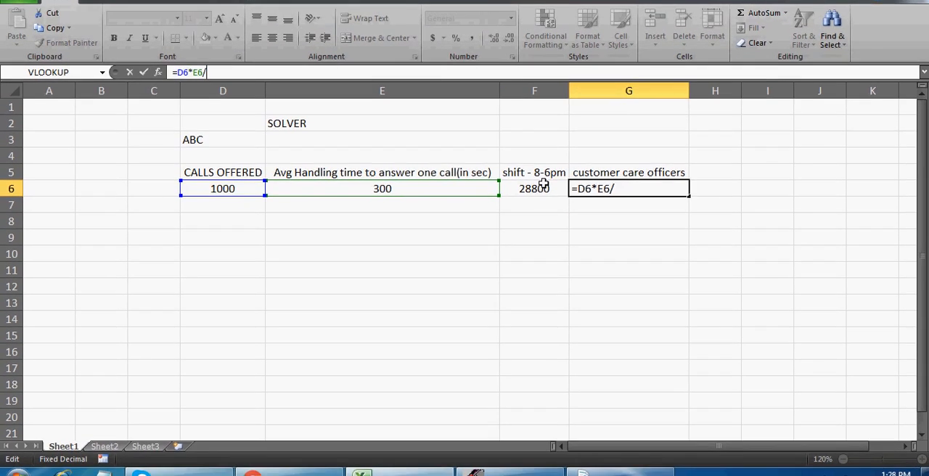
pyautogui.click(543, 213)
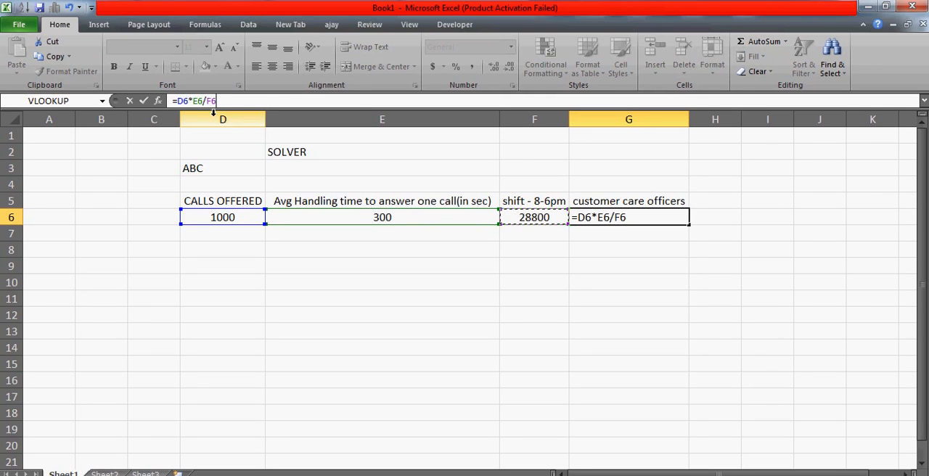
pyautogui.click(178, 100)
pyautogui.write('(')
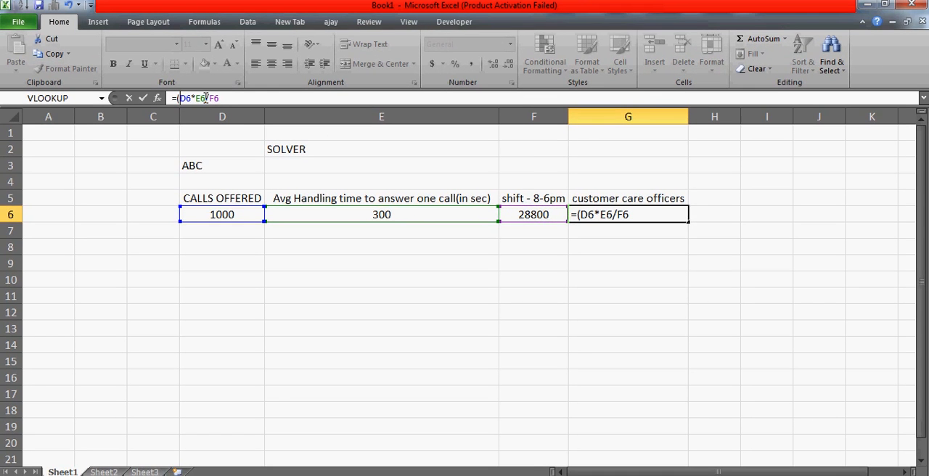
pyautogui.click(205, 98)
pyautogui.write(')')
pyautogui.press('Return')
pyautogui.press('Up')
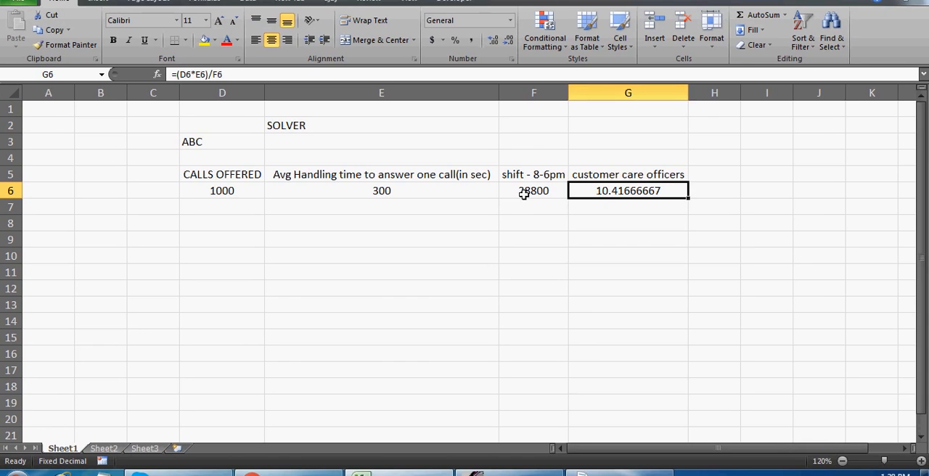
# Set the calls offered in D6 to 8000 and check the customer care officers result in G6
pyautogui.click(370, 174)
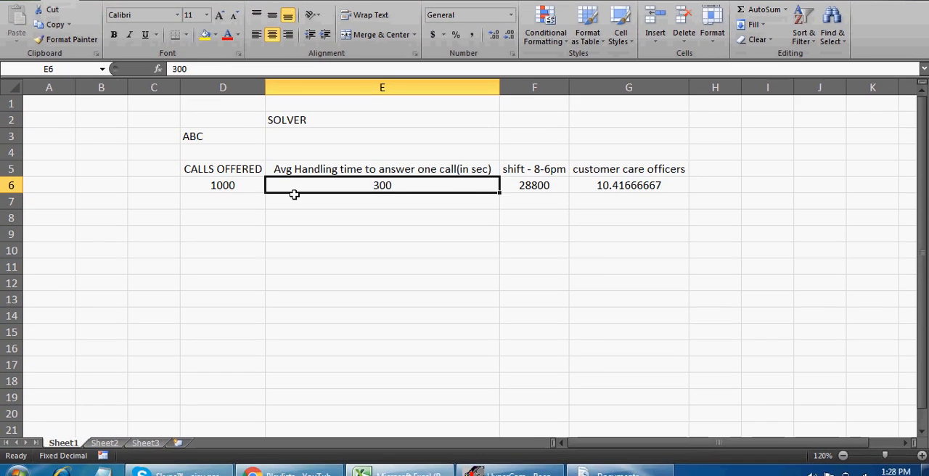
pyautogui.click(236, 192)
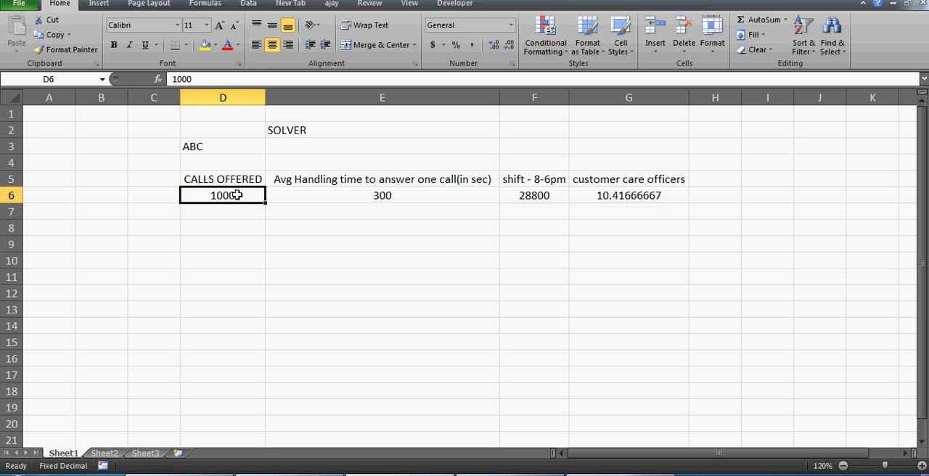
pyautogui.write('8000')
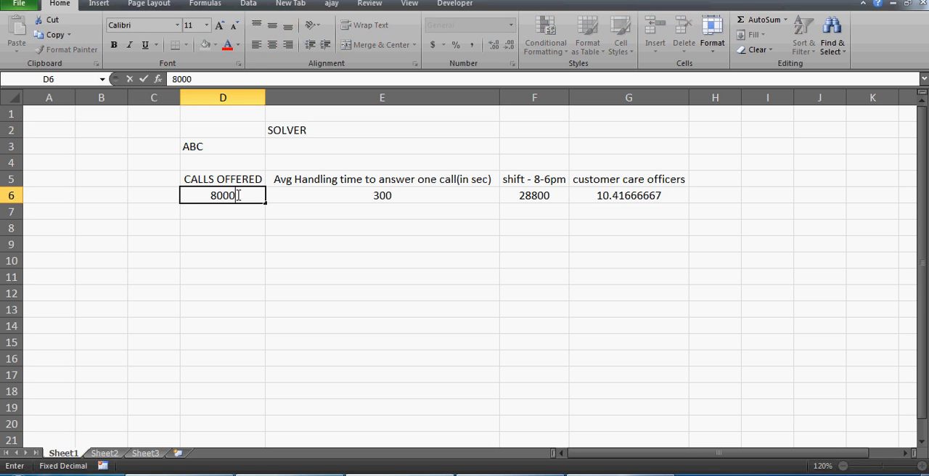
pyautogui.press('Return')
pyautogui.press('Up')
pyautogui.press('Right')
pyautogui.press('Right')
pyautogui.press('Right')
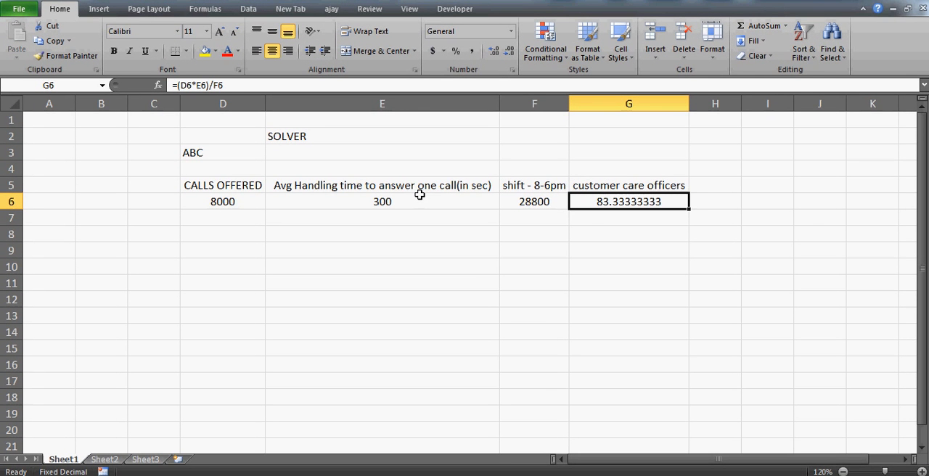
# Format the customer care officers result in G6 as a Number with 0 decimal places
pyautogui.hotkey('ctrl', '1')
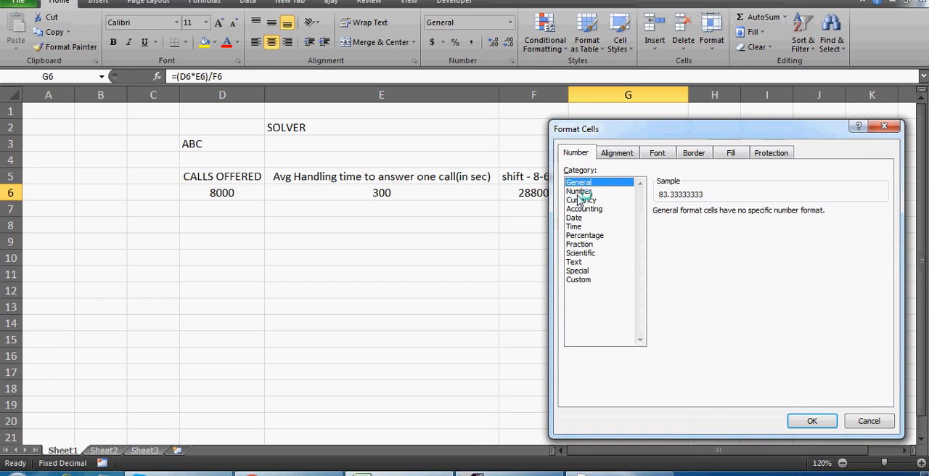
pyautogui.click(580, 192)
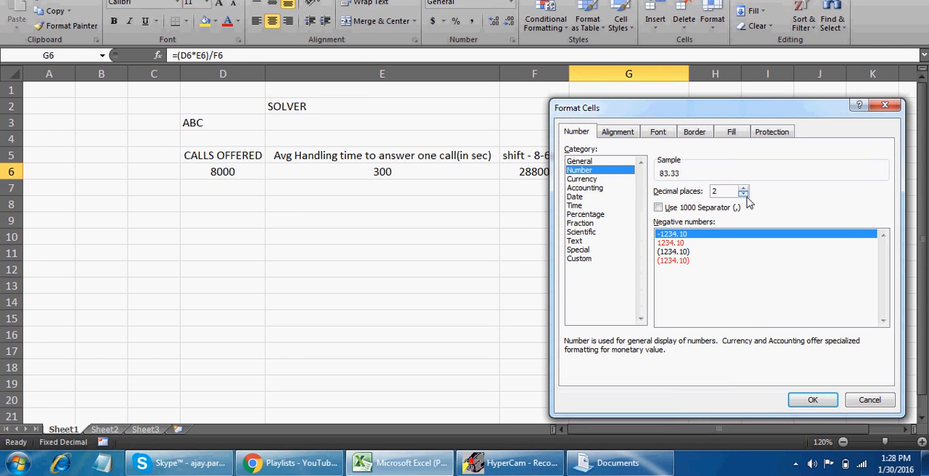
pyautogui.click(743, 215)
pyautogui.click(743, 214)
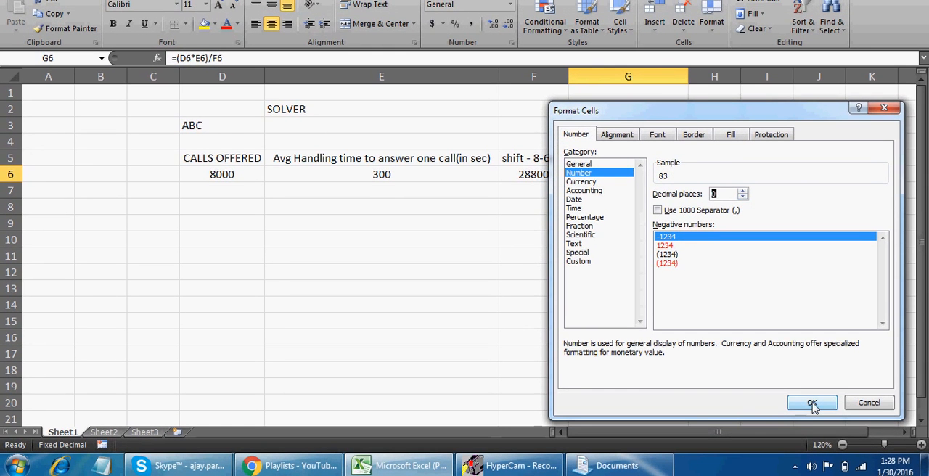
pyautogui.click(813, 401)
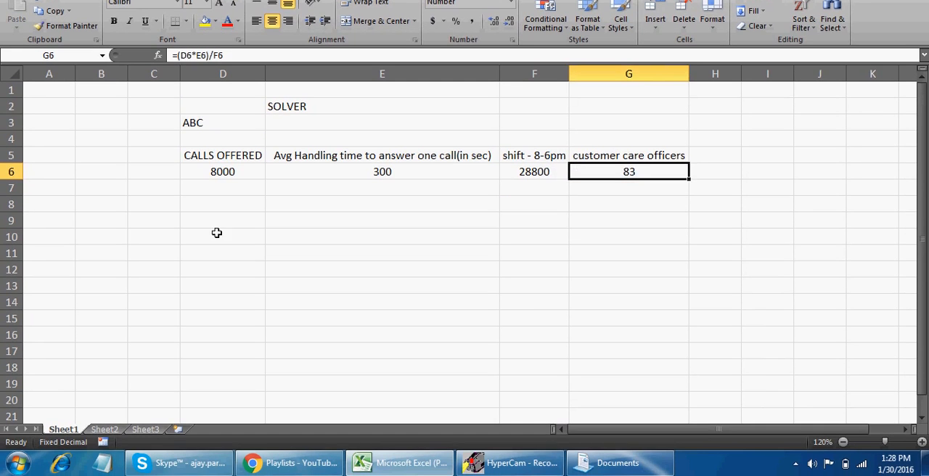
# Enter the note "83 people to answer 8k calls having each call being answered in 300 seconds" in cell B11
pyautogui.click(122, 258)
pyautogui.write('8')
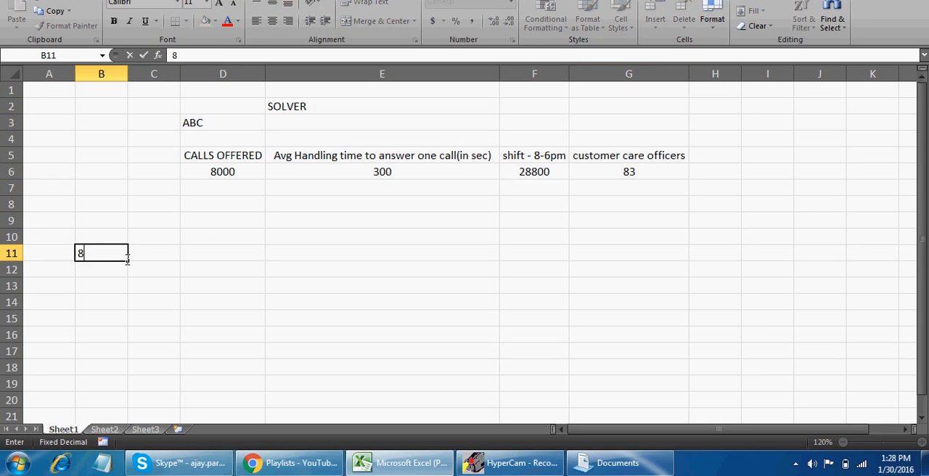
pyautogui.write('3 people to answere')
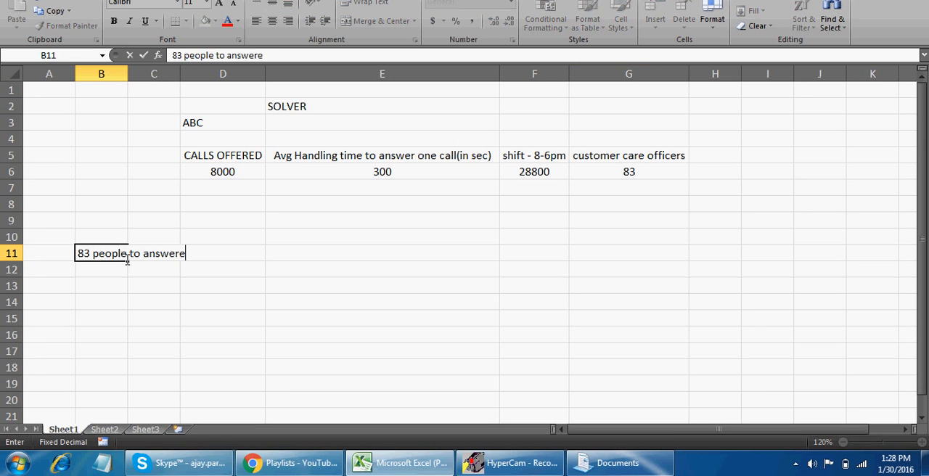
pyautogui.press('BackSpace')
pyautogui.write('8k calls hav')
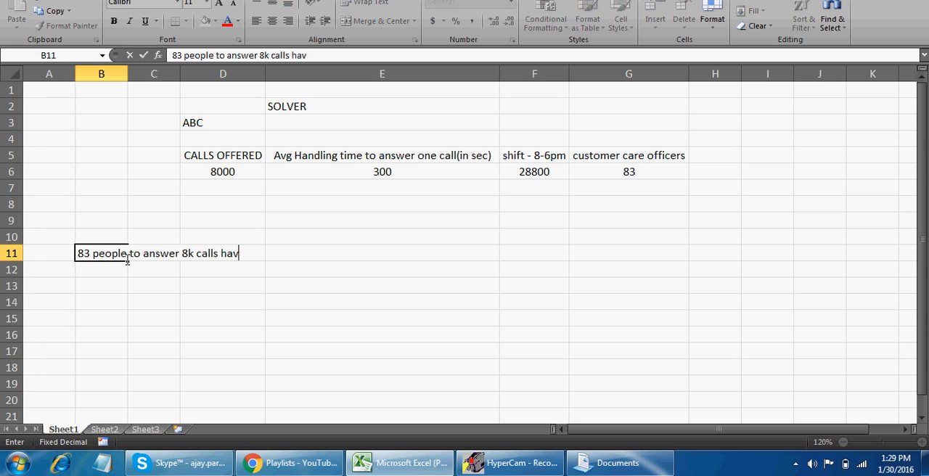
pyautogui.write('ing each call ')
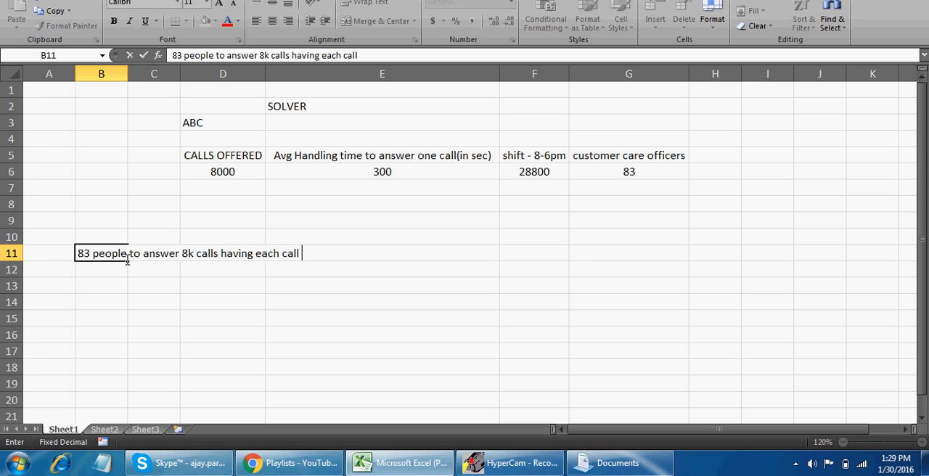
pyautogui.write('to')
pyautogui.press('BackSpace')
pyautogui.press('BackSpace')
pyautogui.press('BackSpace')
pyautogui.write('being ans')
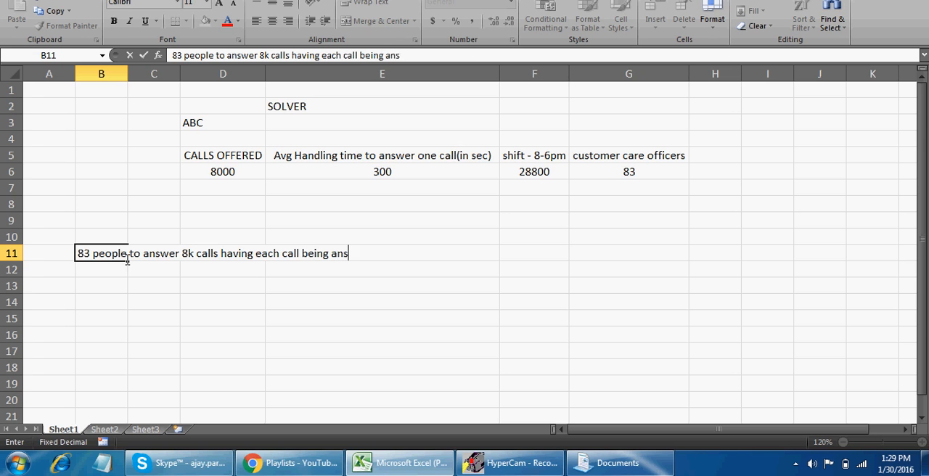
pyautogui.write('wered in 300 seconds')
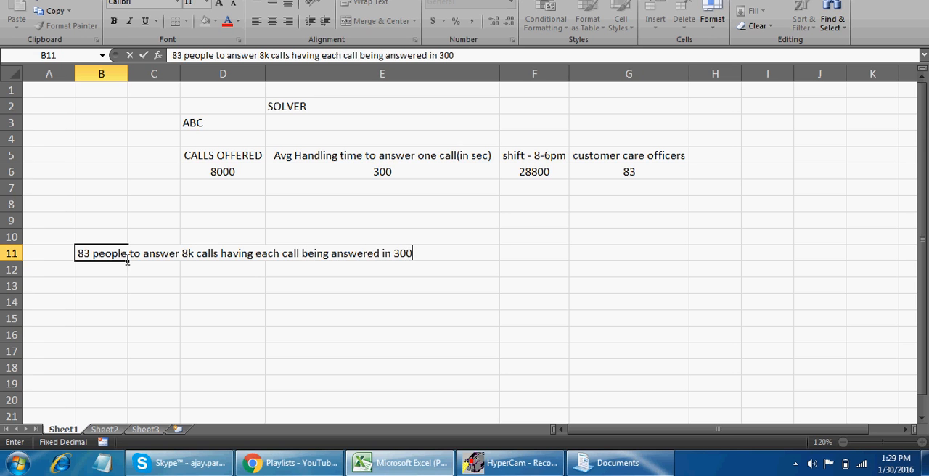
pyautogui.press('Return')
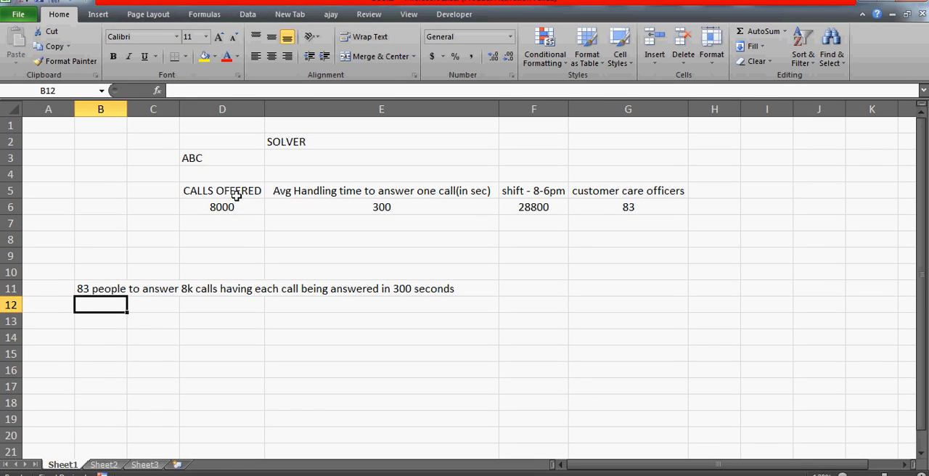
# Select the call-center table D5:G6 to review its headers and values
pyautogui.click(225, 192)
pyautogui.hotkey('shift', 'Right')
pyautogui.hotkey('shift', 'Right')
pyautogui.hotkey('shift', 'Right')
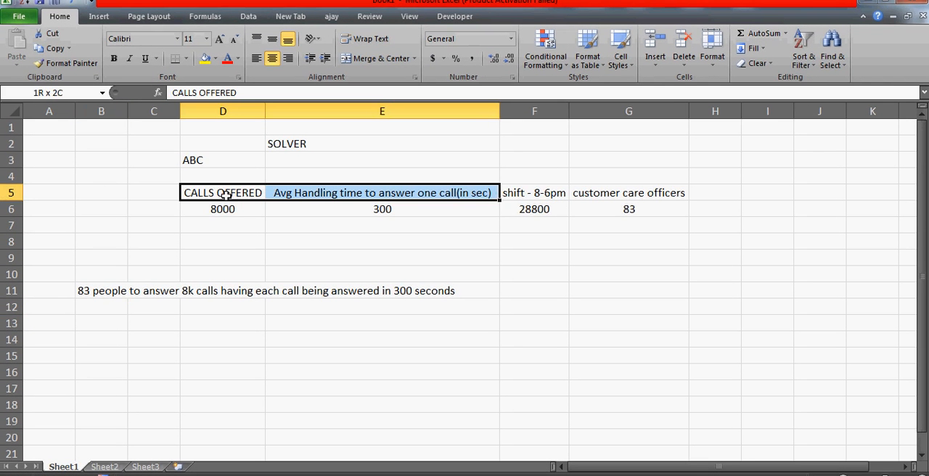
pyautogui.hotkey('shift', 'Down')
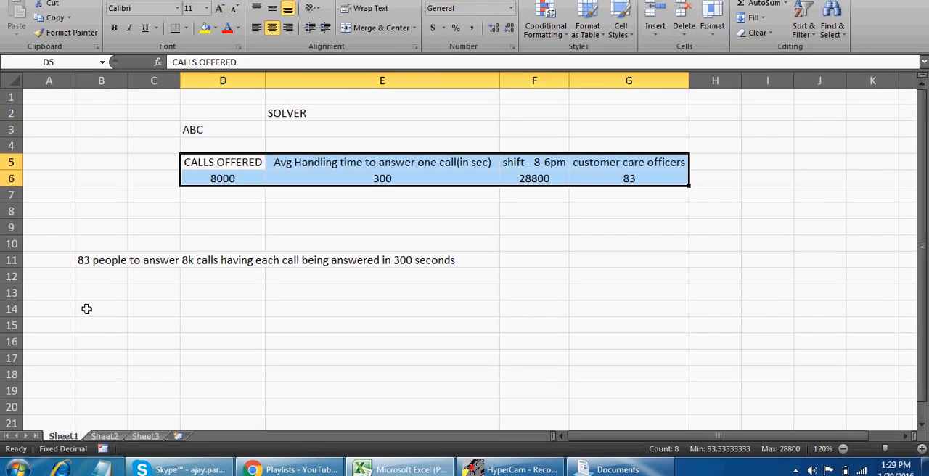
# Enter 58 in cell B14, below the staffing note
pyautogui.click(86, 309)
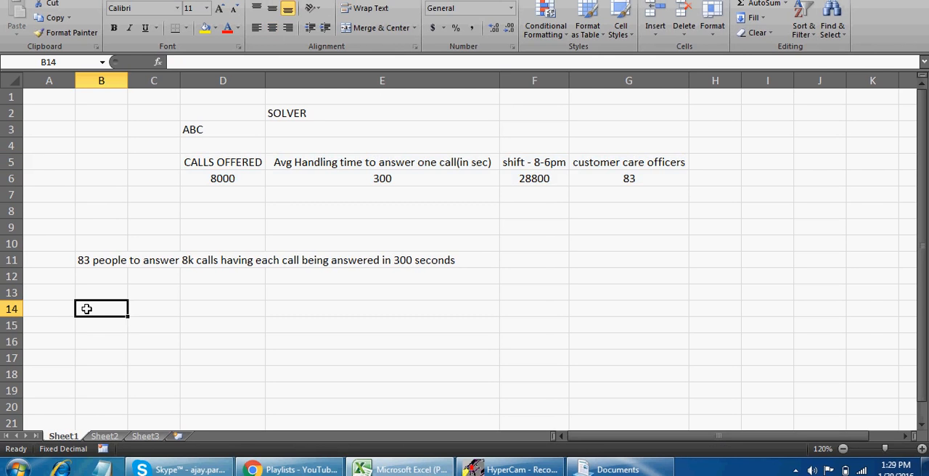
pyautogui.write('58')
pyautogui.press('Return')
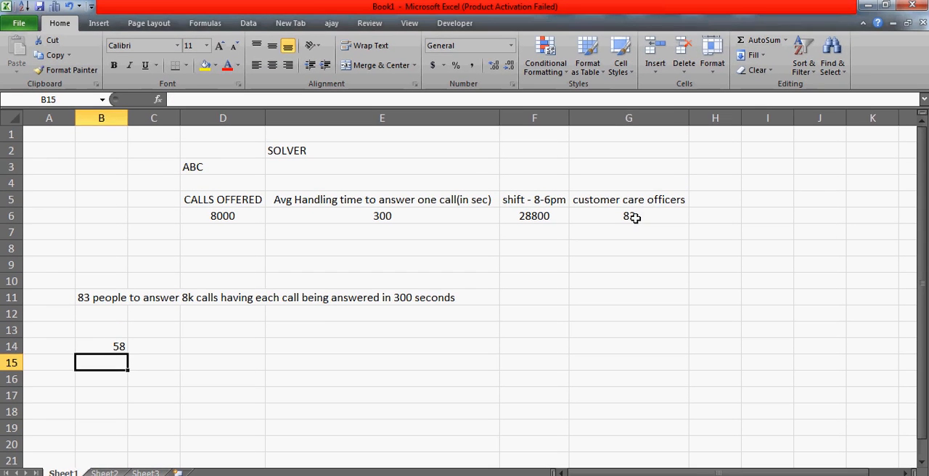
# Check the officers formula in G6 and replace the staff number in B14 with 60
pyautogui.click(632, 180)
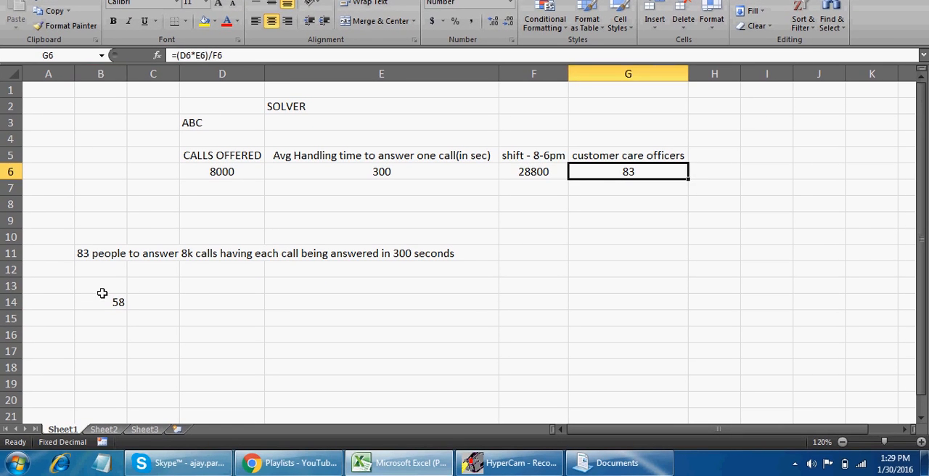
pyautogui.click(103, 293)
pyautogui.press('Down')
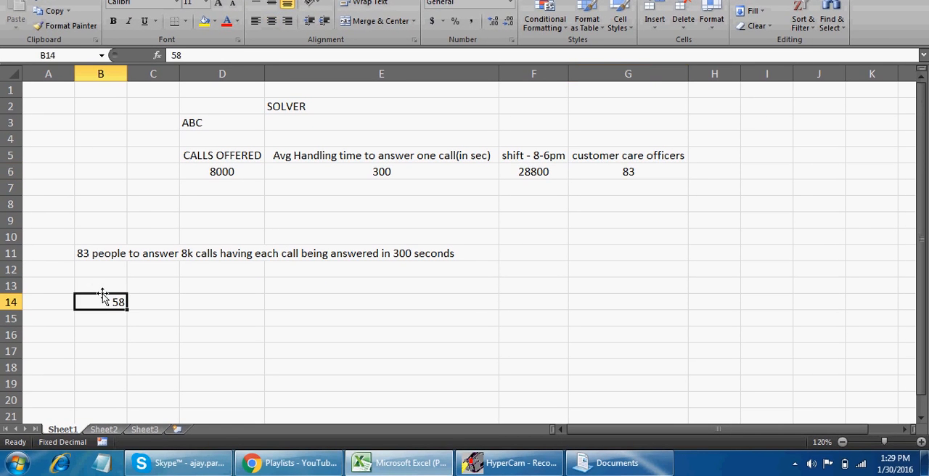
pyautogui.write('60')
pyautogui.press('Return')
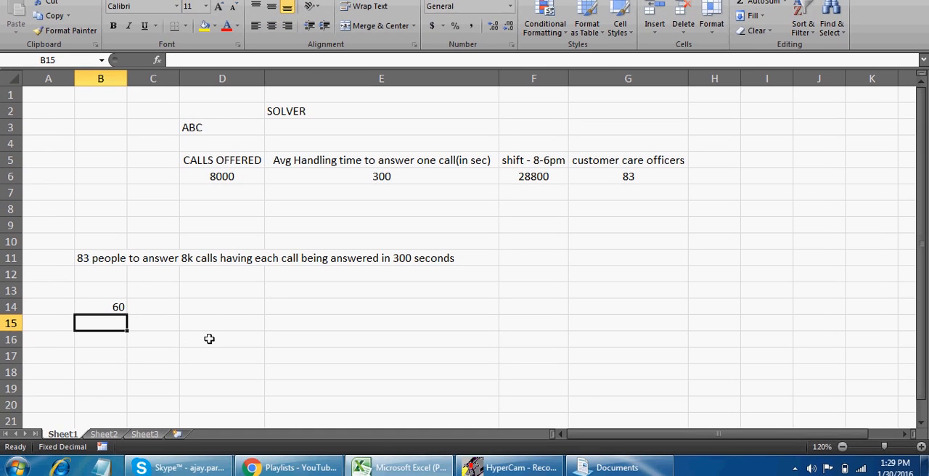
# Highlight the calls offered value in D6 with a yellow fill
pyautogui.click(209, 334)
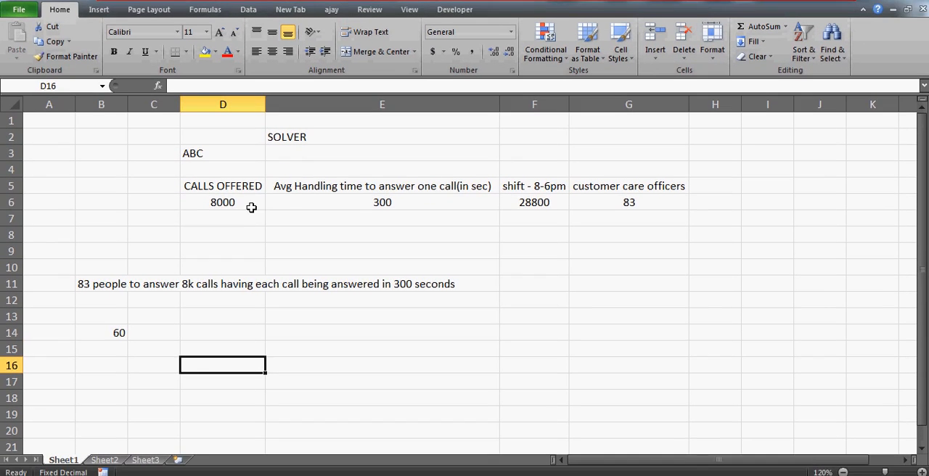
pyautogui.click(237, 177)
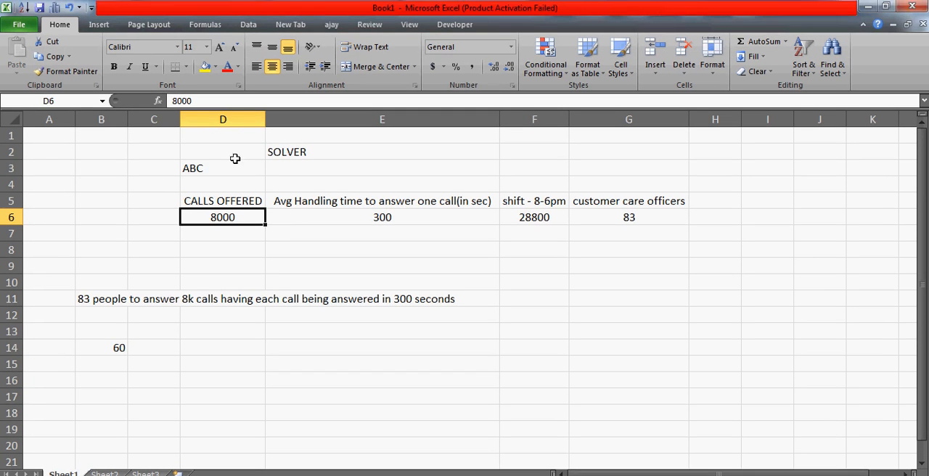
pyautogui.click(231, 157)
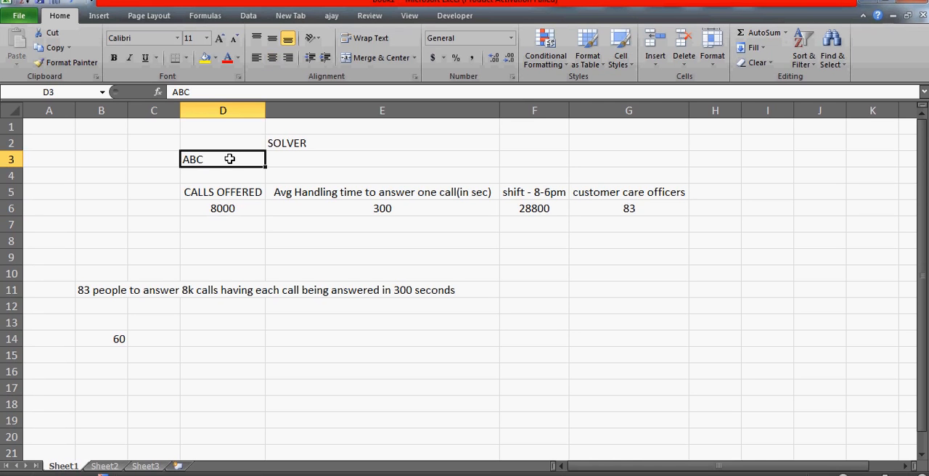
pyautogui.press('Down')
pyautogui.press('Down')
pyautogui.press('Down')
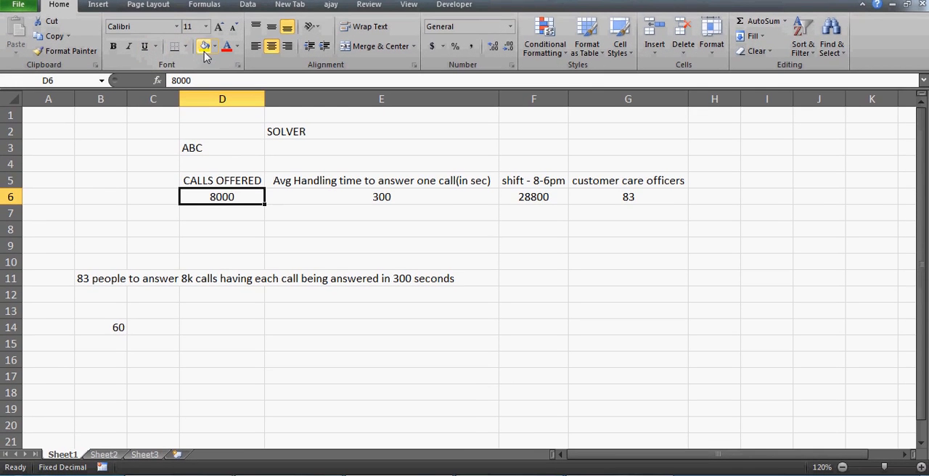
pyautogui.click(205, 58)
pyautogui.click(225, 294)
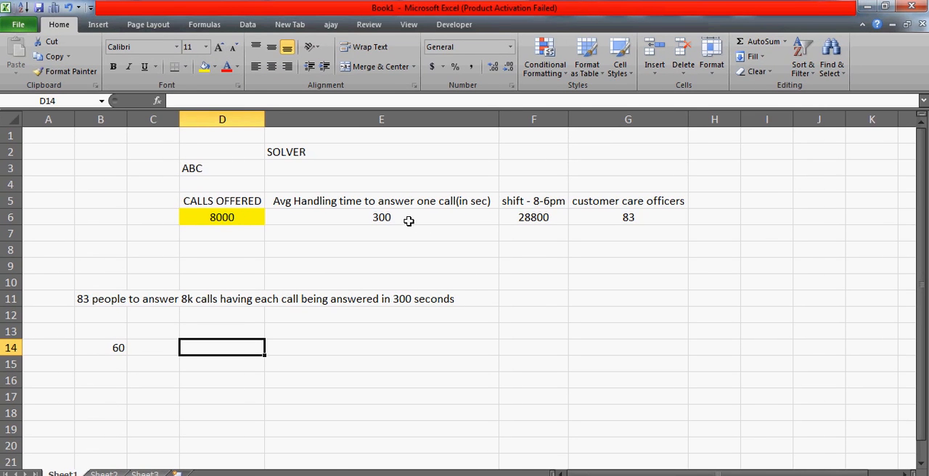
# Try an average handling time of 250 in E6, check the officers formula in G6, and undo the change
pyautogui.click(411, 175)
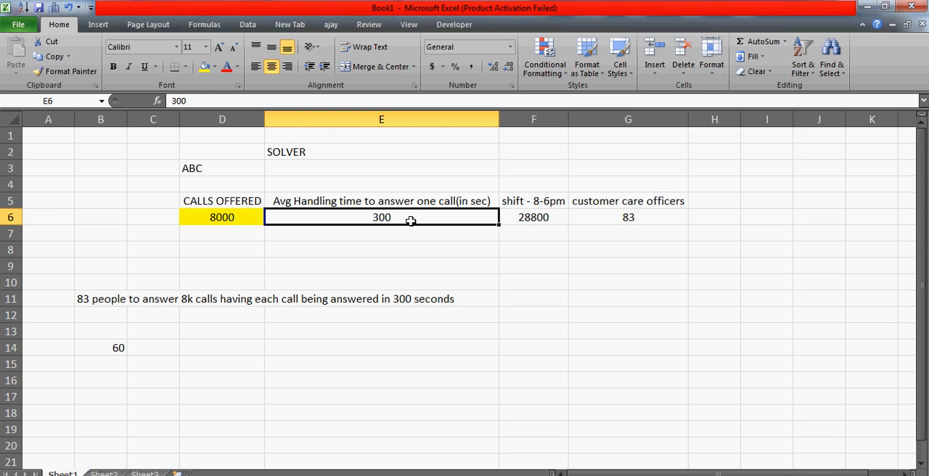
pyautogui.press('Right')
pyautogui.press('Right')
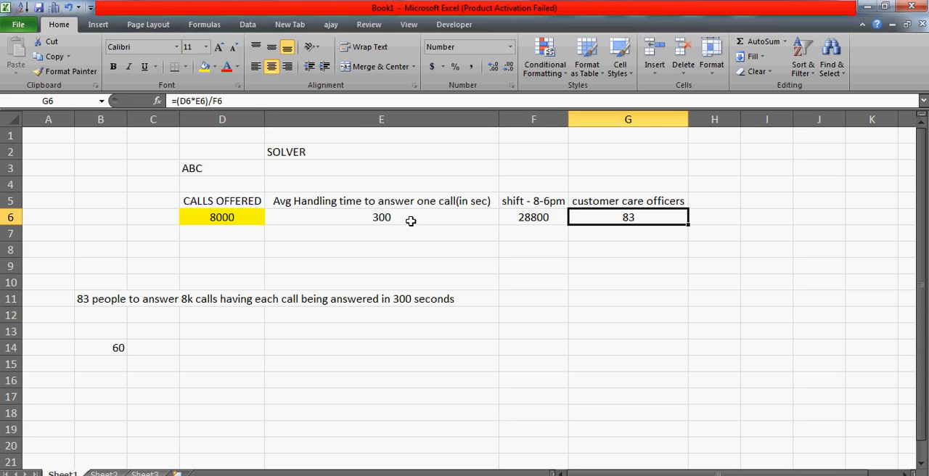
pyautogui.click(410, 221)
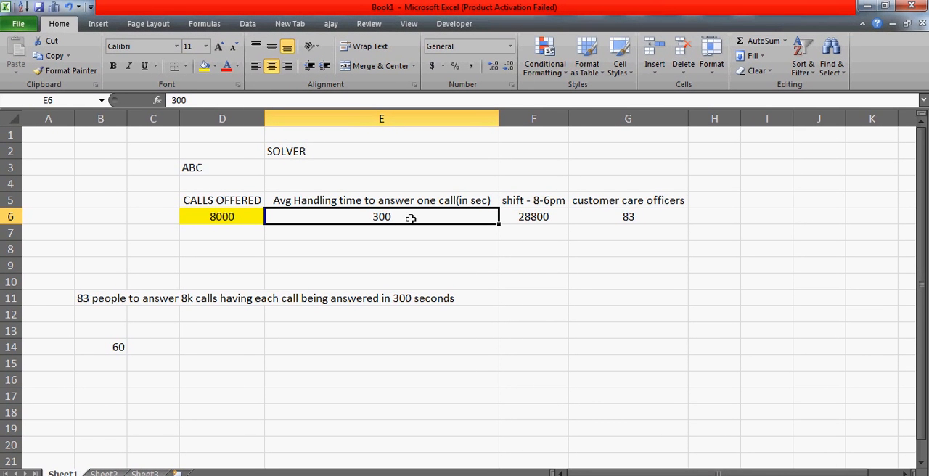
pyautogui.write('250')
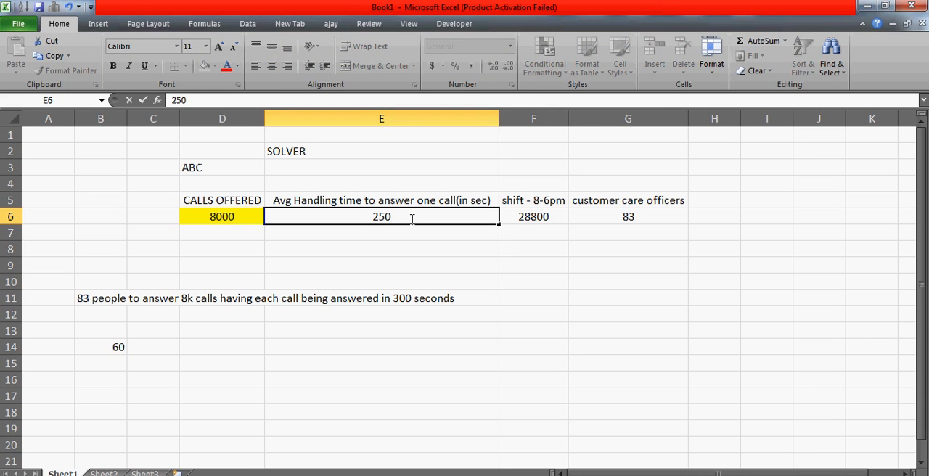
pyautogui.press('Return')
pyautogui.press('Up')
pyautogui.press('Right')
pyautogui.press('Right')
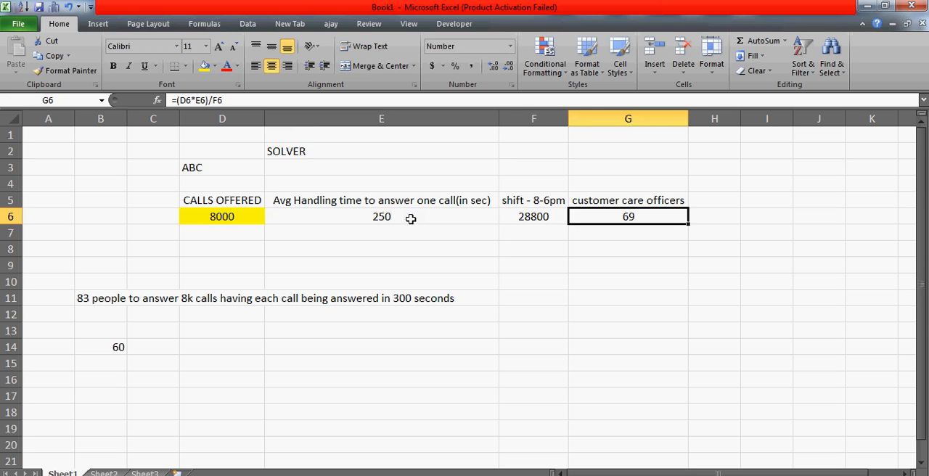
pyautogui.hotkey('ctrl', 'z')
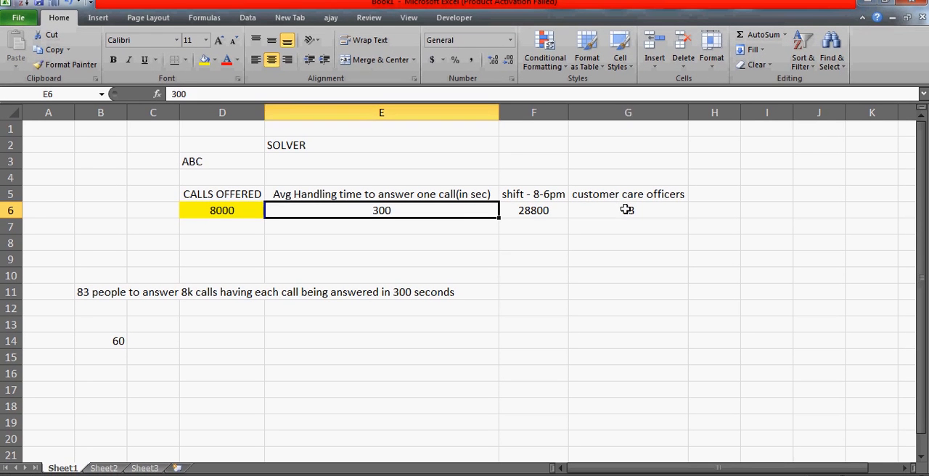
# Hide the gridlines on Sheet1
pyautogui.click(627, 216)
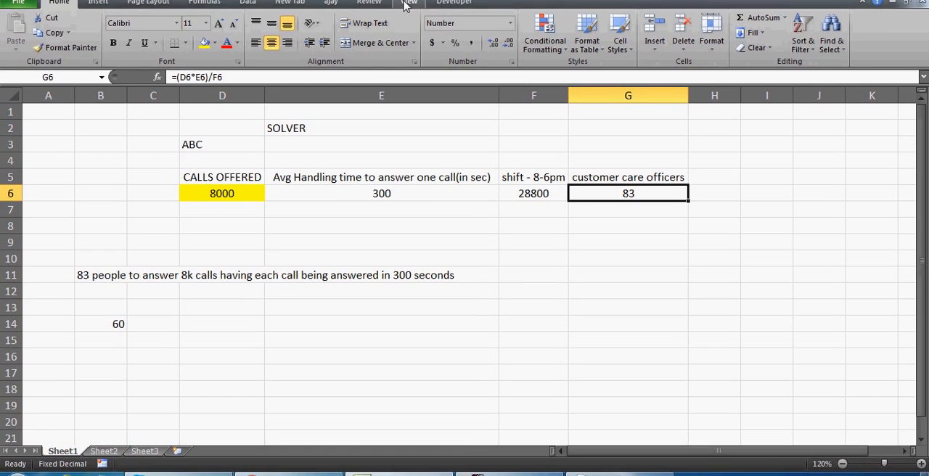
pyautogui.click(408, 17)
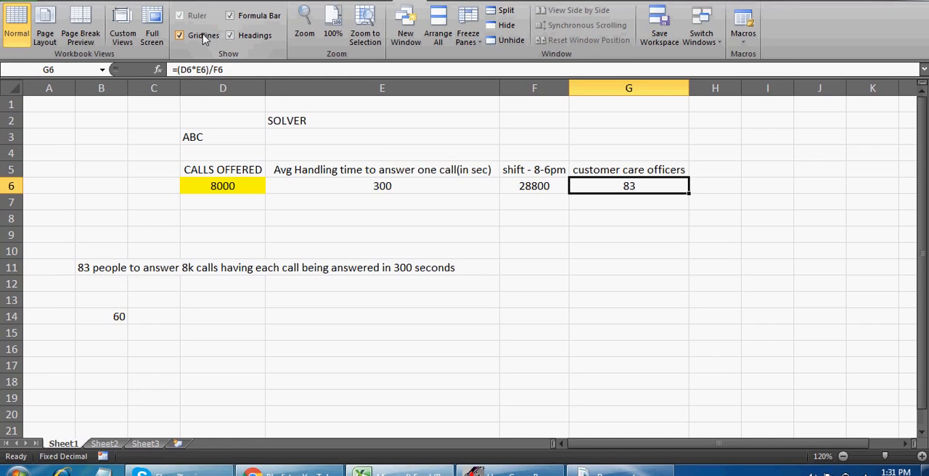
pyautogui.click(209, 40)
# Apply all borders to the call-center table D5:G6
pyautogui.click(241, 174)
pyautogui.hotkey('shift', 'Right')
pyautogui.hotkey('shift', 'Right')
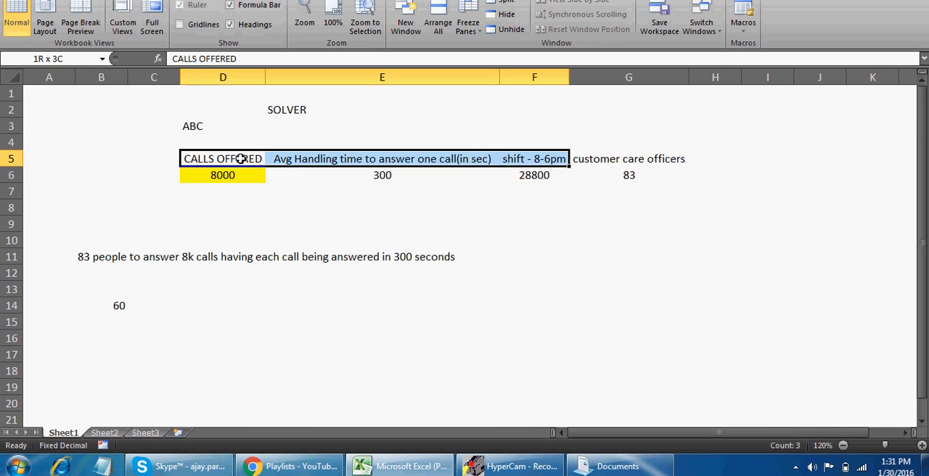
pyautogui.hotkey('shift', 'Right')
pyautogui.hotkey('shift', 'Down')
pyautogui.click(62, 26)
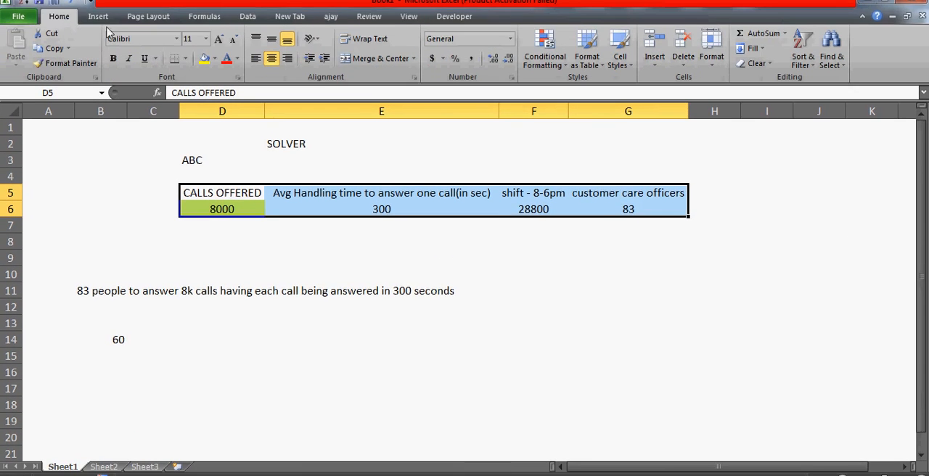
pyautogui.click(185, 67)
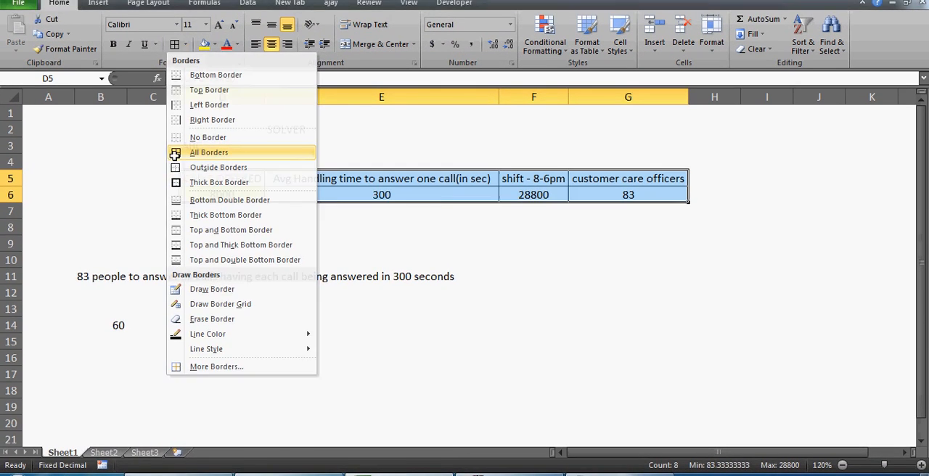
pyautogui.click(175, 155)
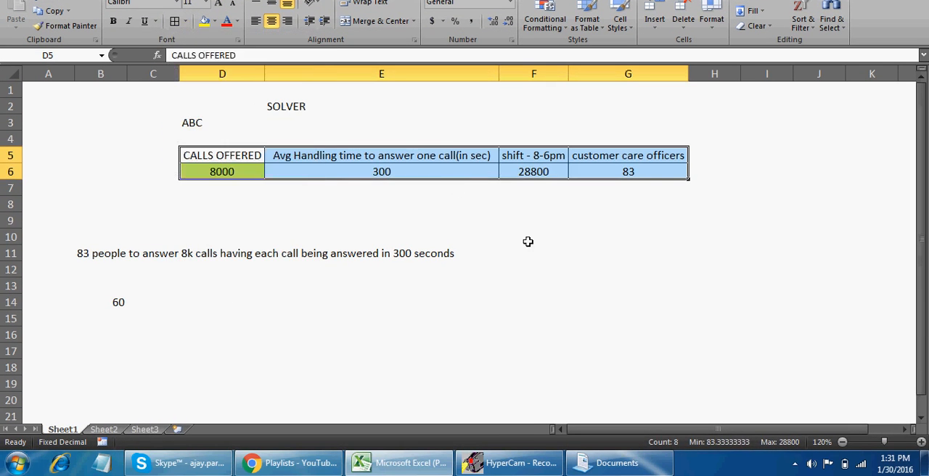
pyautogui.click(527, 264)
# Enter 50 in cell D14, in the same row as the available staff number
pyautogui.click(263, 331)
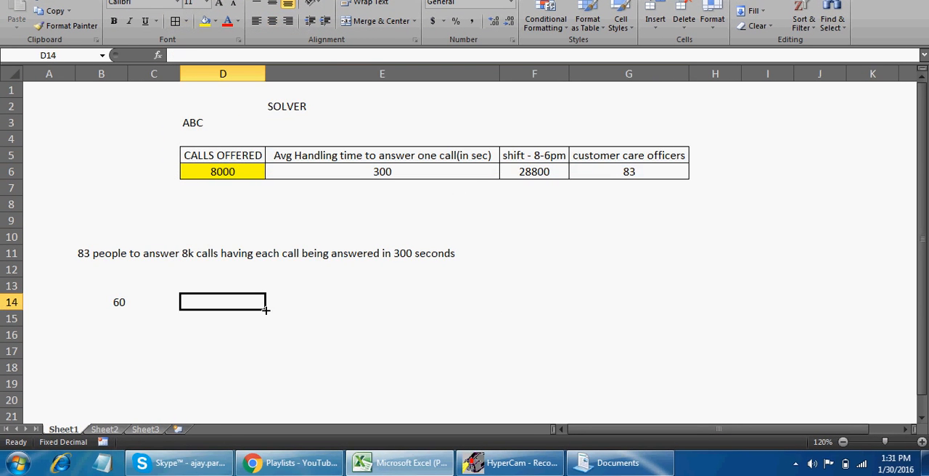
pyautogui.write('50')
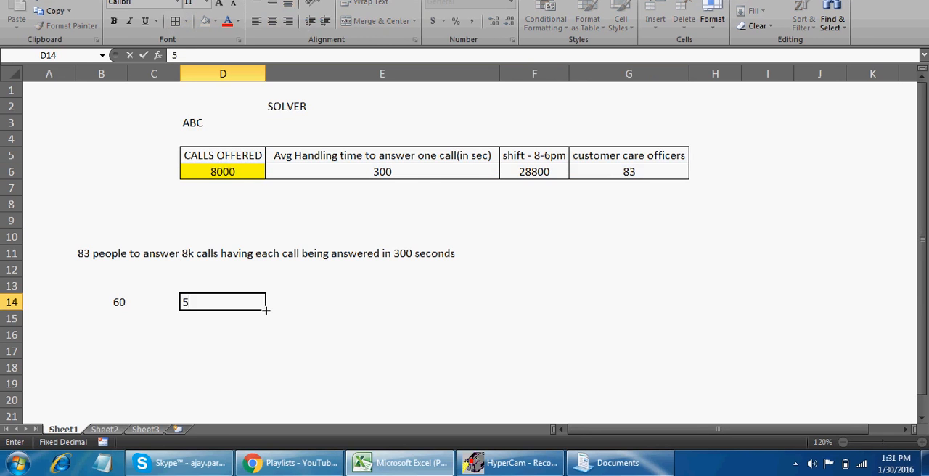
pyautogui.press('Return')
pyautogui.click(264, 308)
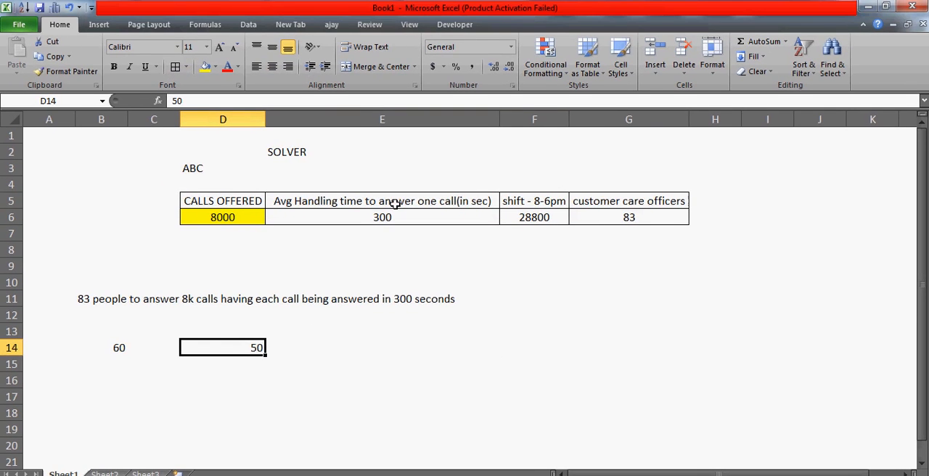
# Try an average handling time of 50 in E6, check the officers formula in G6, and undo the change
pyautogui.click(395, 171)
pyautogui.write('5')
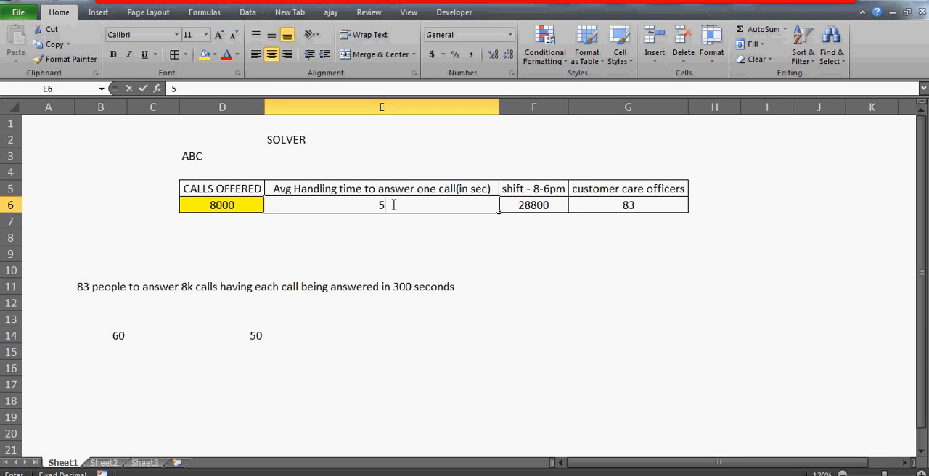
pyautogui.write('0')
pyautogui.press('Return')
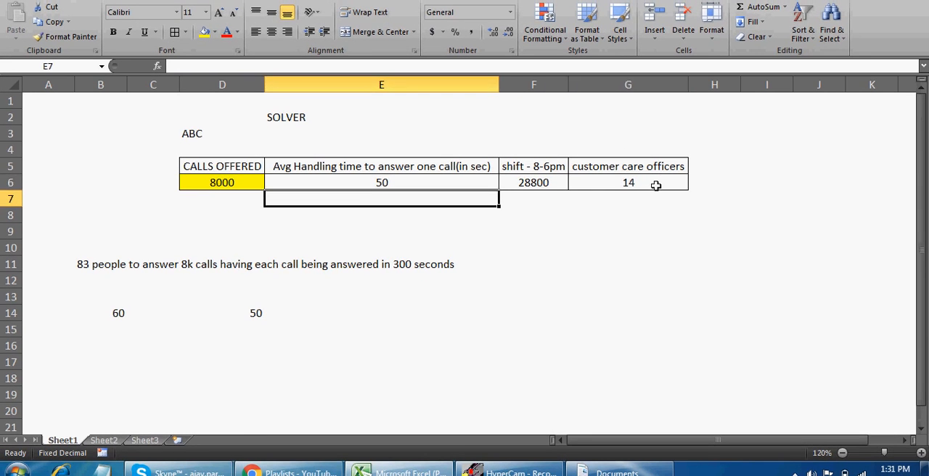
pyautogui.click(655, 185)
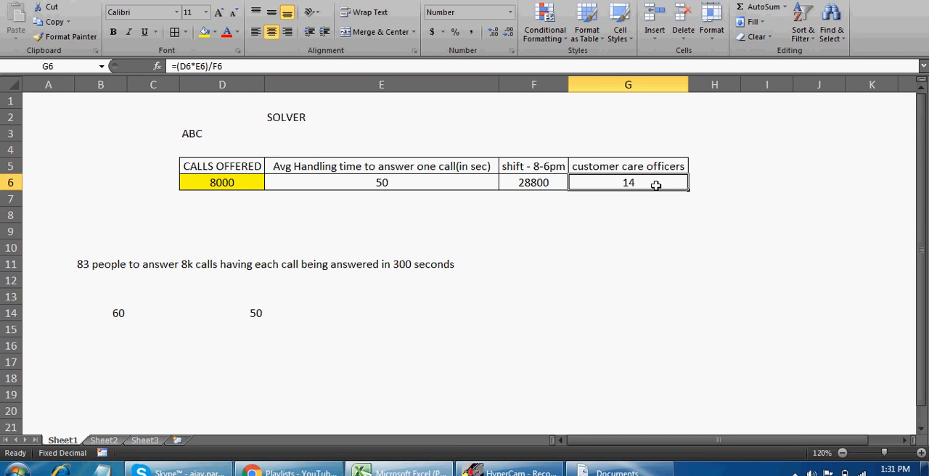
pyautogui.hotkey('ctrl', 'z')
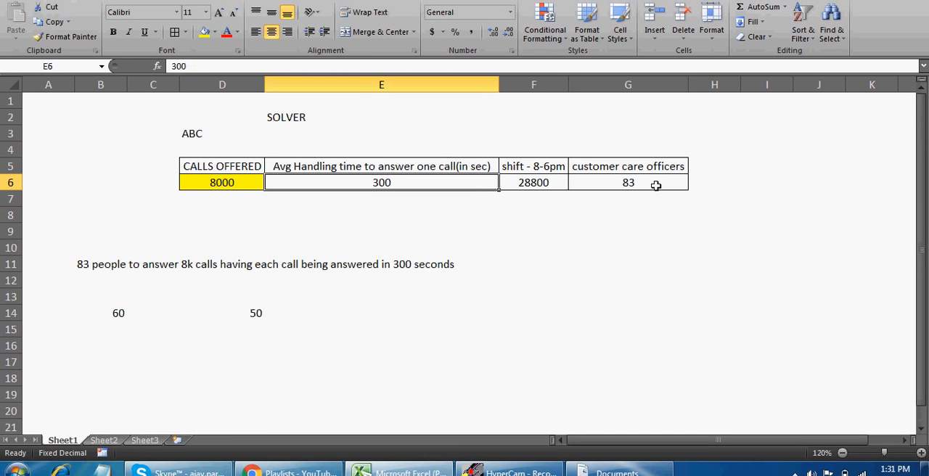
pyautogui.click(381, 219)
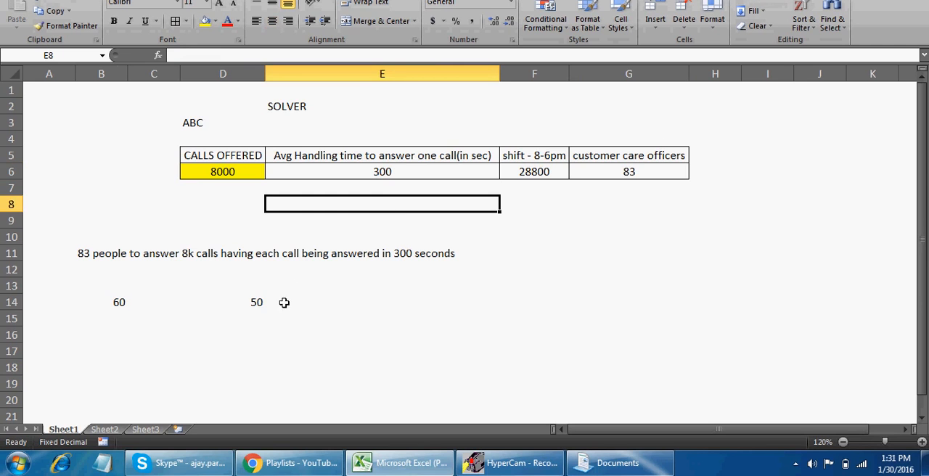
# Open the What-If Analysis Scenario Manager and start adding a new scenario
pyautogui.click(250, 304)
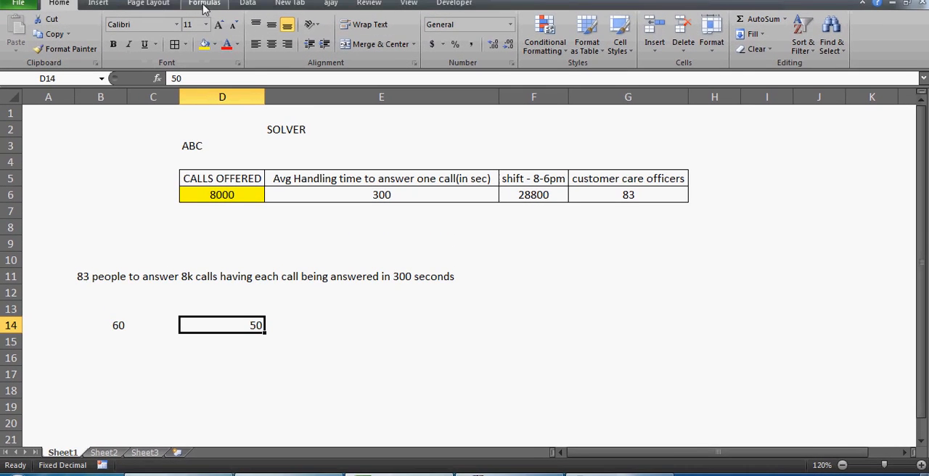
pyautogui.click(204, 24)
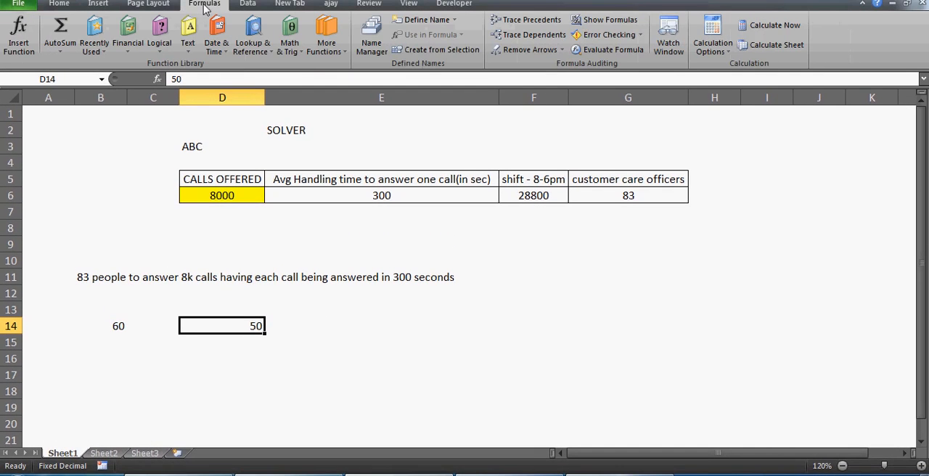
pyautogui.click(247, 3)
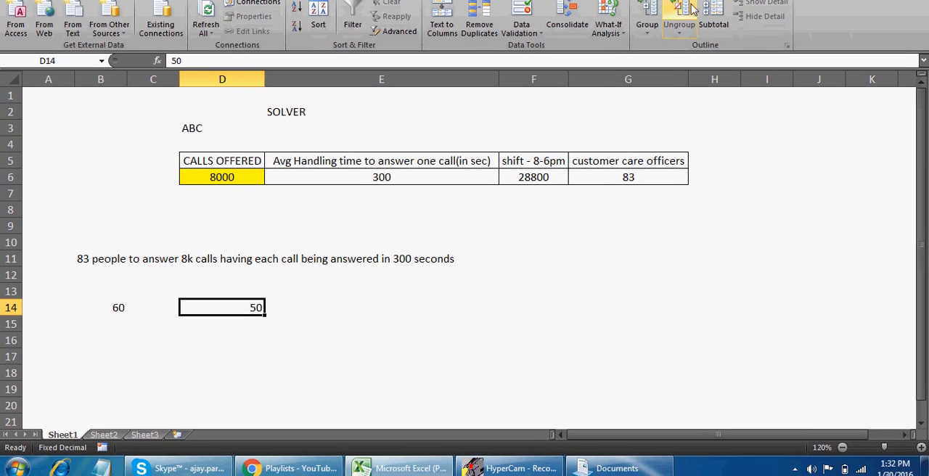
pyautogui.click(609, 27)
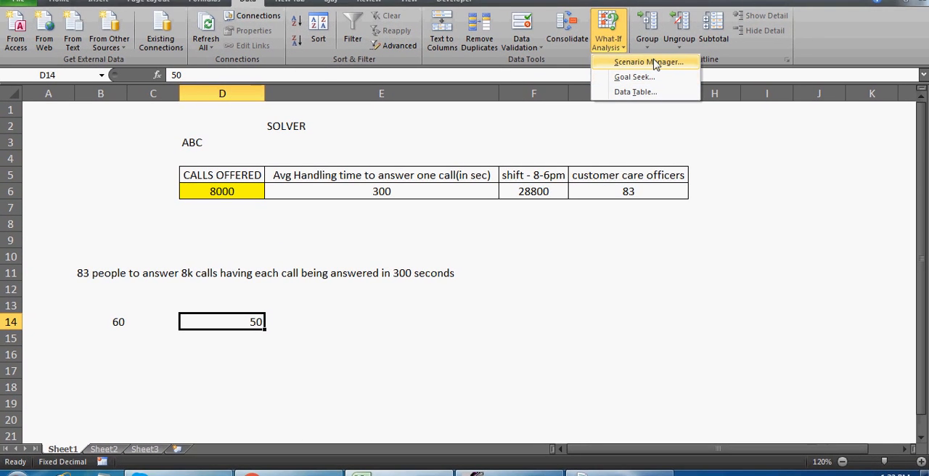
pyautogui.click(654, 63)
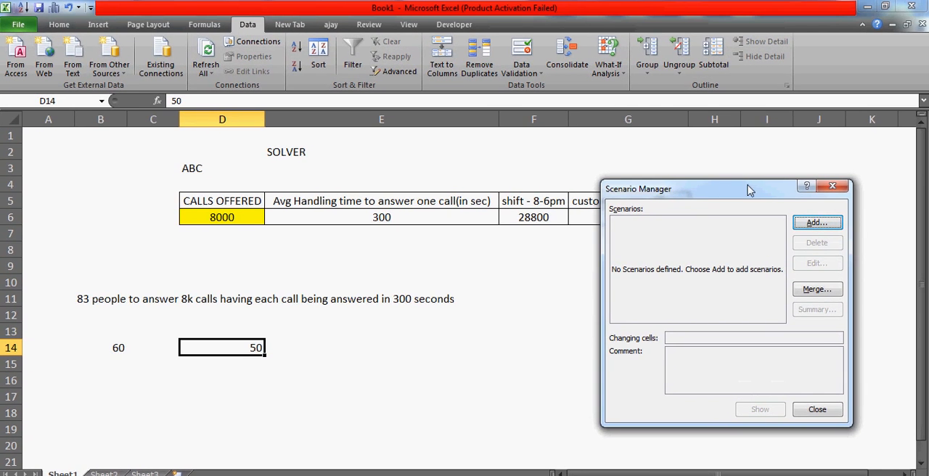
pyautogui.moveTo(739, 190); pyautogui.dragTo(750, 237)
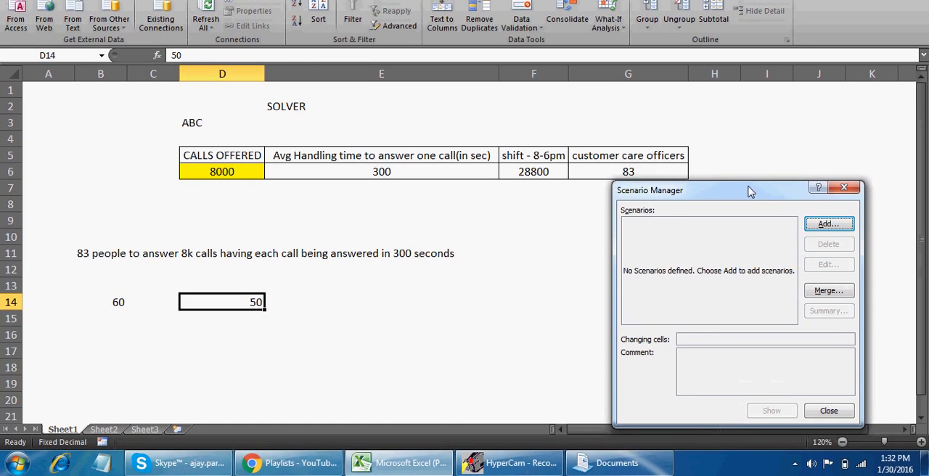
pyautogui.click(826, 224)
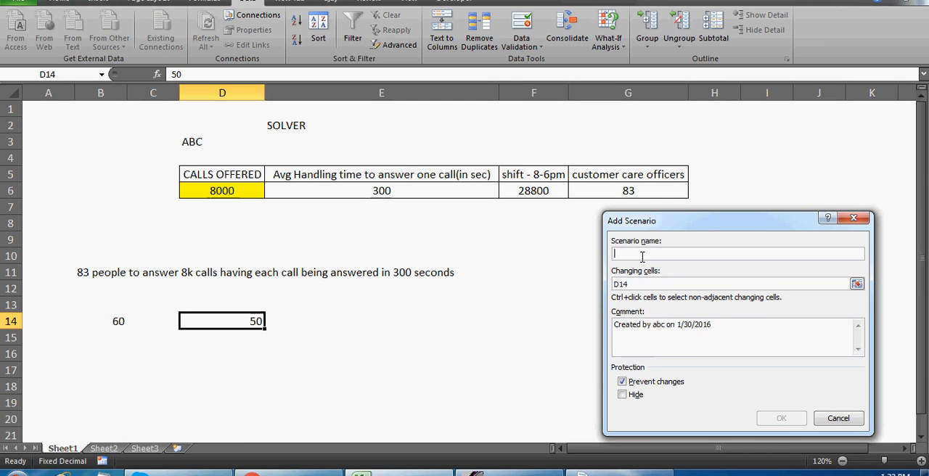
# Name the new scenario "Acheivable"
pyautogui.write('Model')
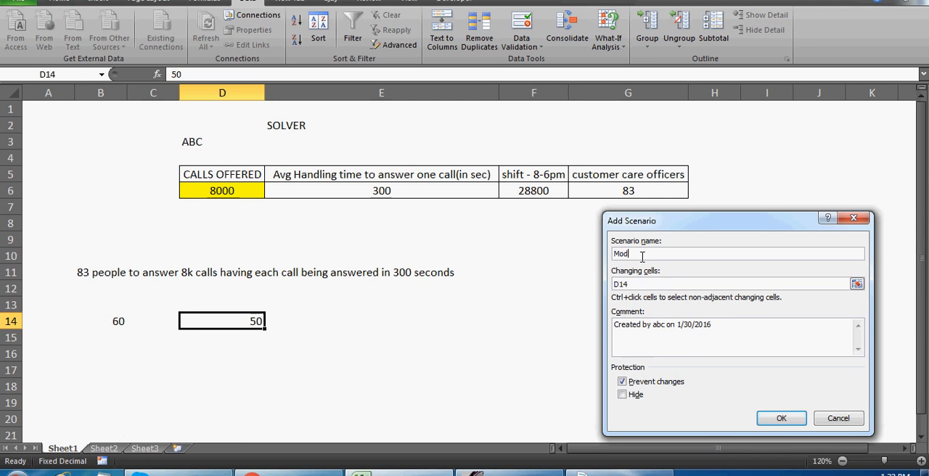
pyautogui.press('BackSpace')
pyautogui.press('BackSpace')
pyautogui.press('BackSpace')
pyautogui.press('BackSpace')
pyautogui.press('BackSpace')
pyautogui.press('capslock')
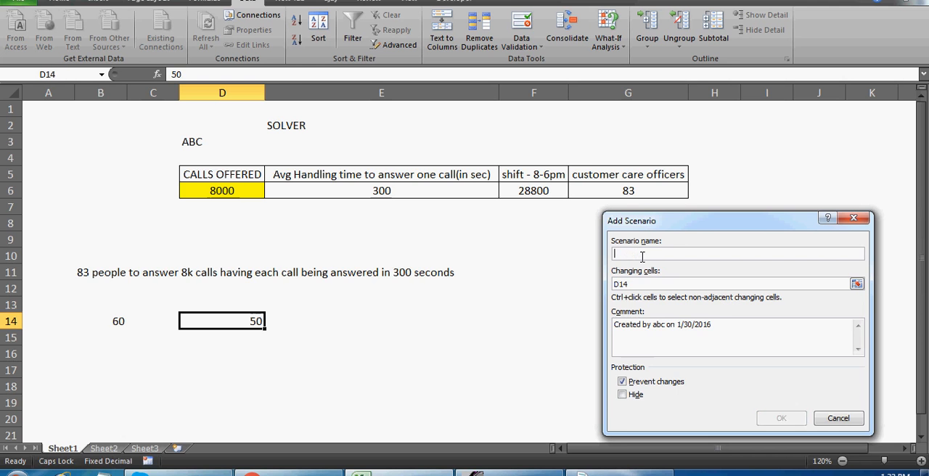
pyautogui.write('A')
pyautogui.press('capslock')
pyautogui.write('cheiva')
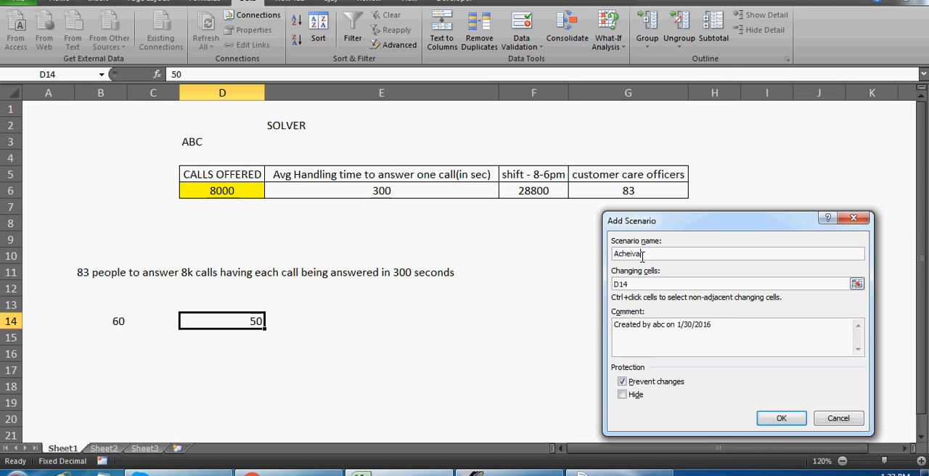
pyautogui.write('ble')
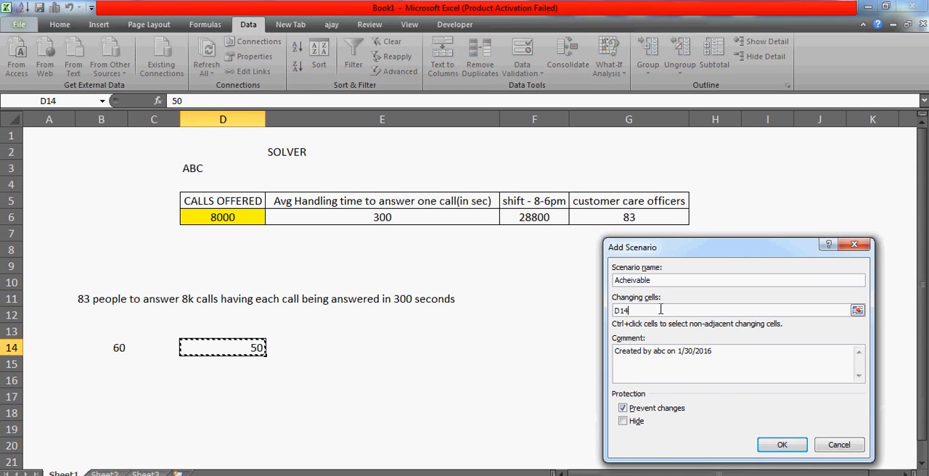
# Set the scenario's changing cell to the average handling time in E6 and accept the scenario definition
pyautogui.click(636, 311)
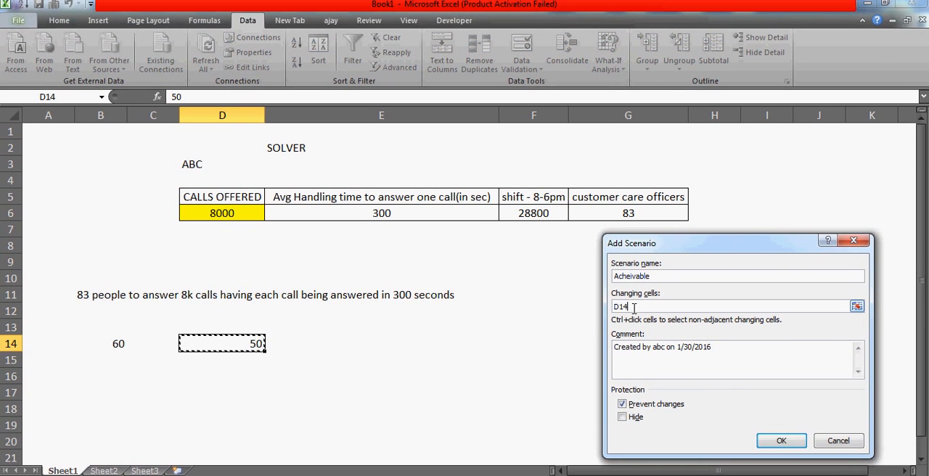
pyautogui.press('BackSpace')
pyautogui.press('BackSpace')
pyautogui.press('BackSpace')
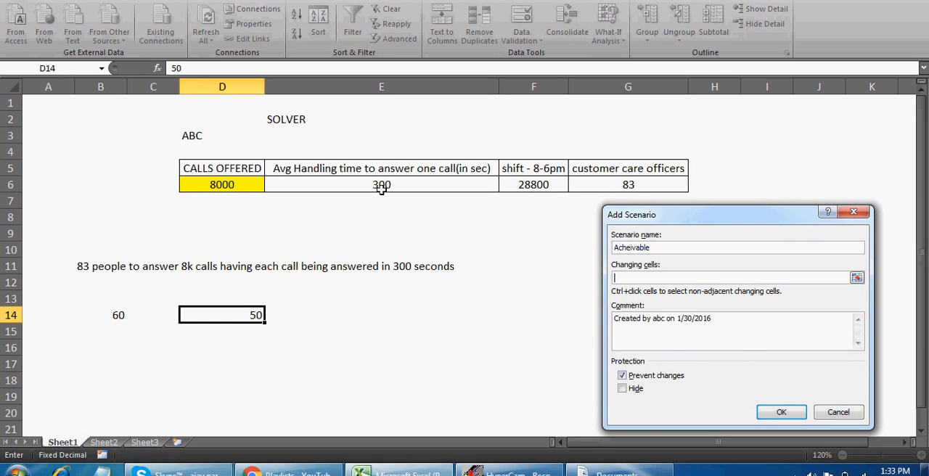
pyautogui.click(382, 186)
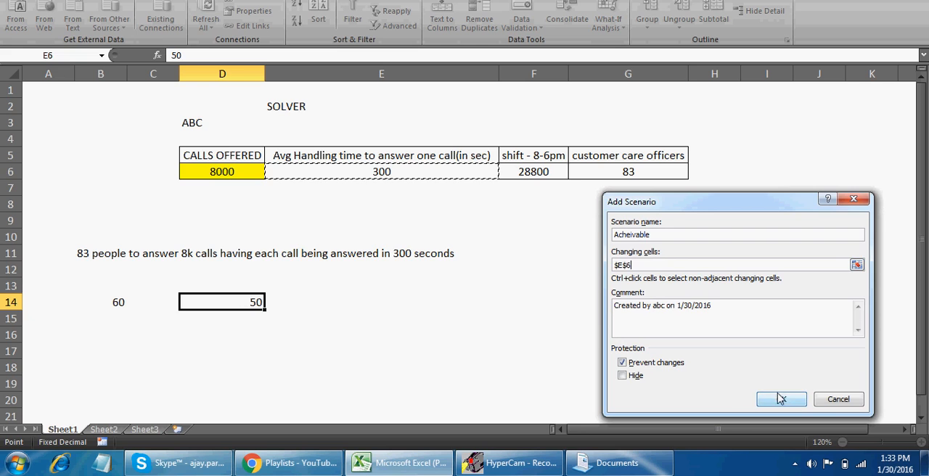
pyautogui.click(781, 399)
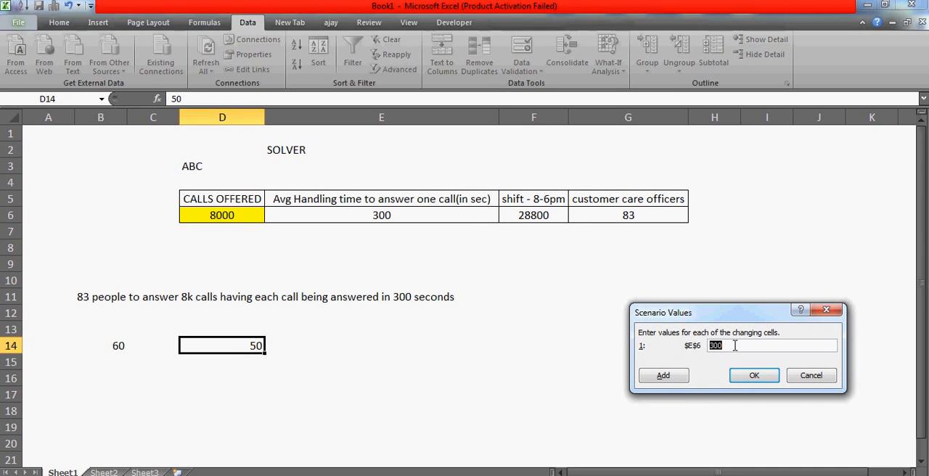
# Set the scenario value for E6 to 270 and save the scenario
pyautogui.click(736, 346)
pyautogui.press('BackSpace')
pyautogui.press('BackSpace')
pyautogui.press('BackSpace')
pyautogui.write('270')
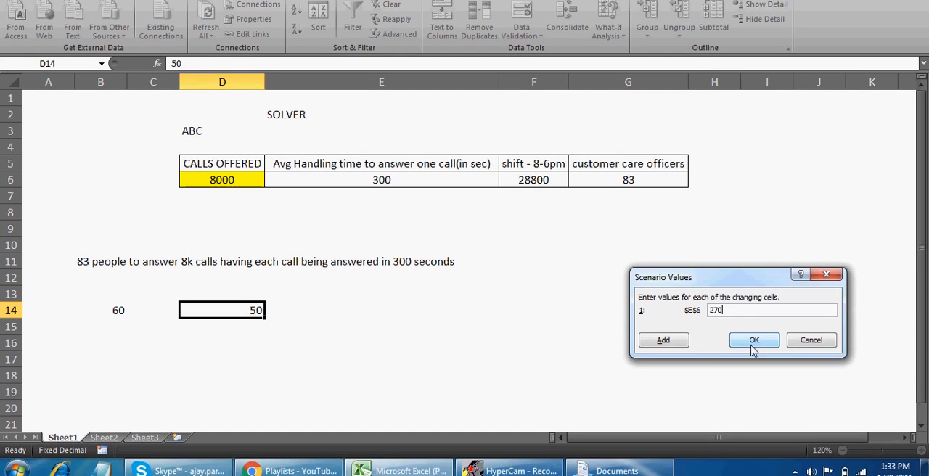
pyautogui.click(754, 375)
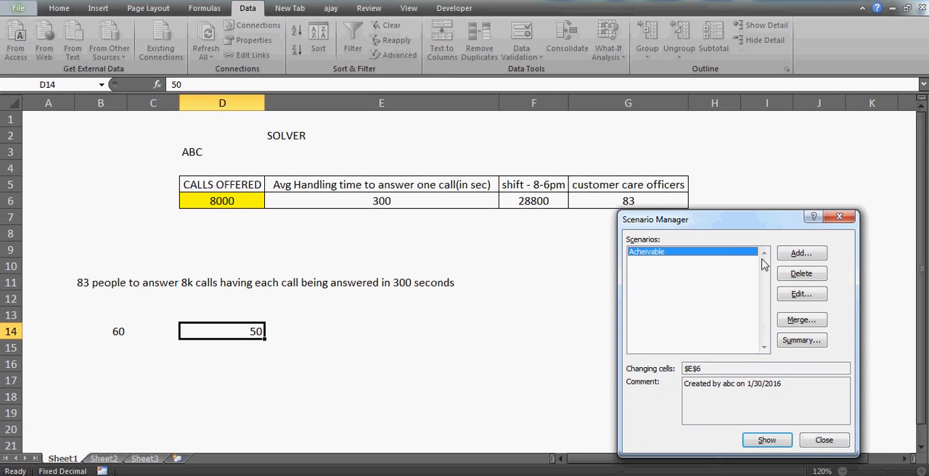
# Add a scenario named "Tough" with E6 as its changing cell and a scenario value of 250
pyautogui.click(801, 259)
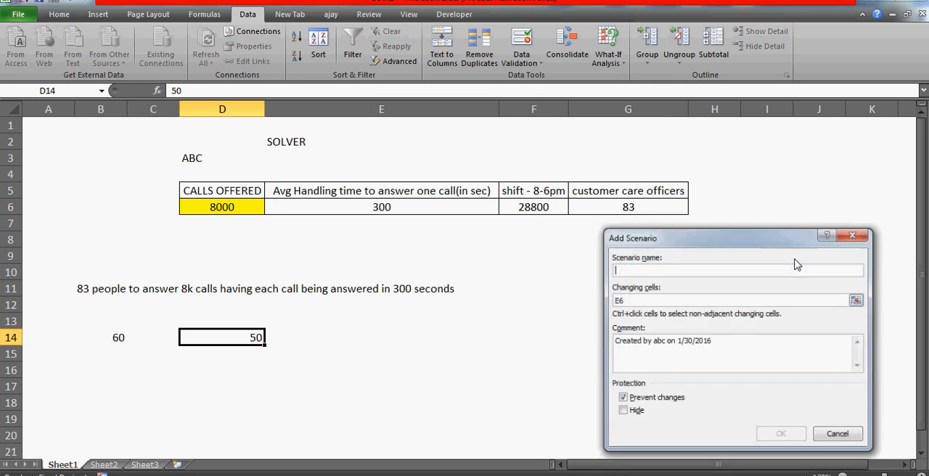
pyautogui.write('Tough')
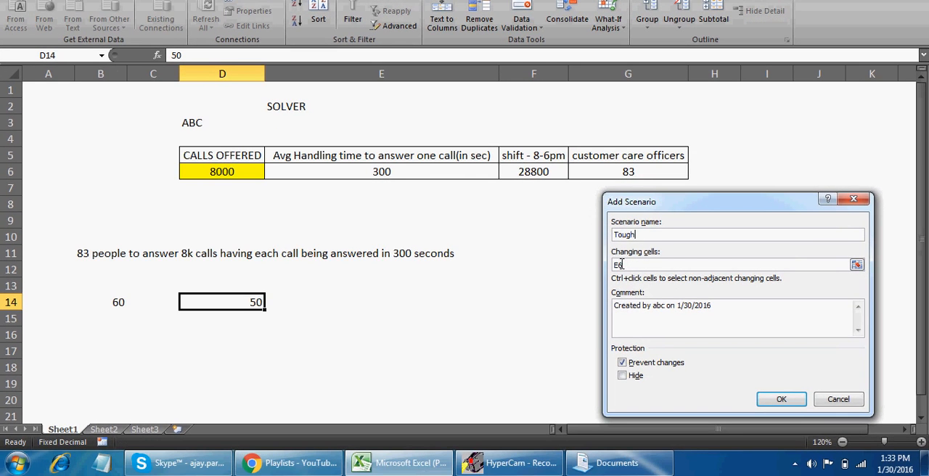
pyautogui.press('BackSpace')
pyautogui.press('BackSpace')
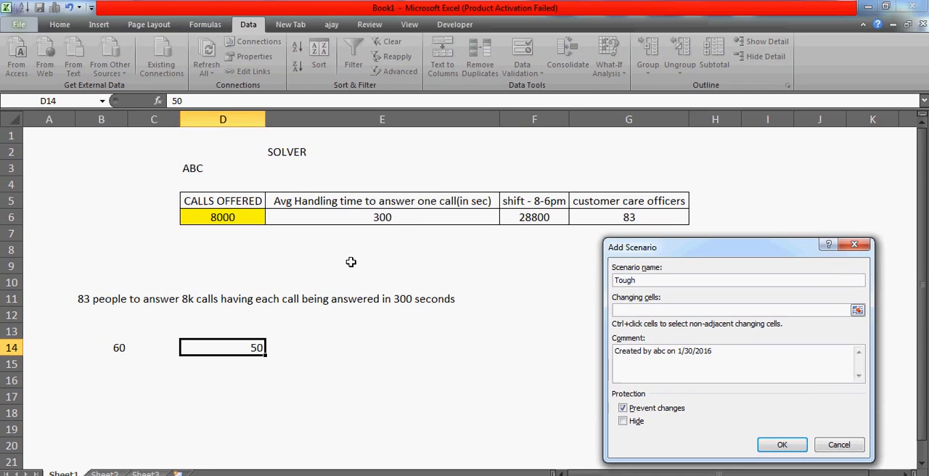
pyautogui.click(407, 217)
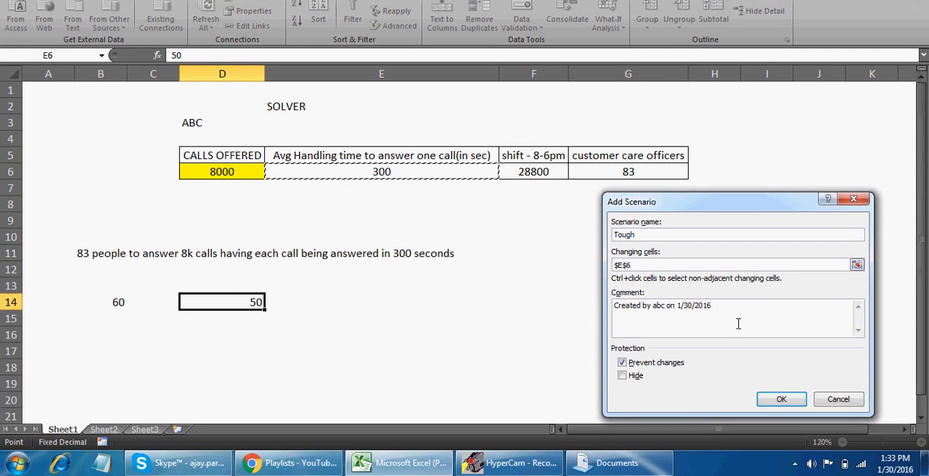
pyautogui.click(781, 400)
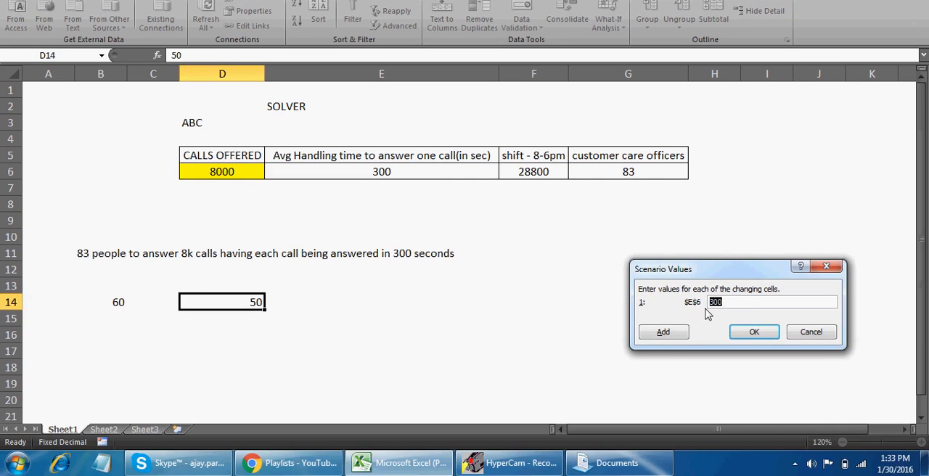
pyautogui.write('250')
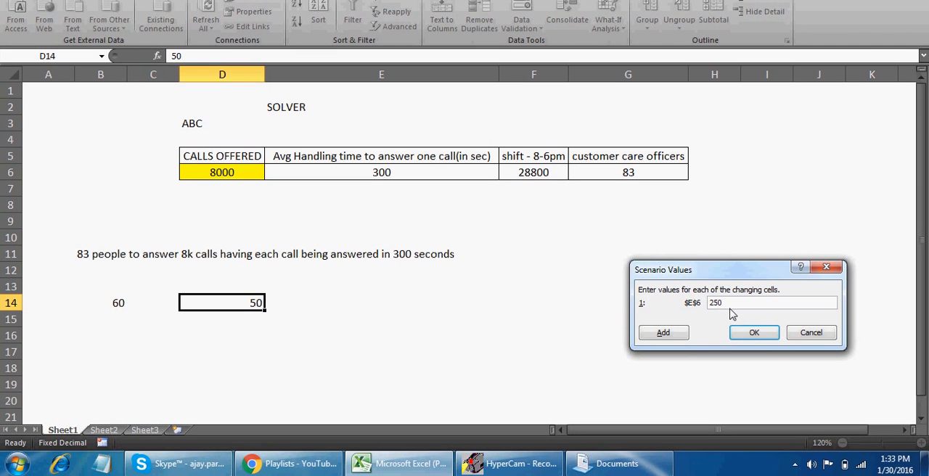
pyautogui.click(752, 334)
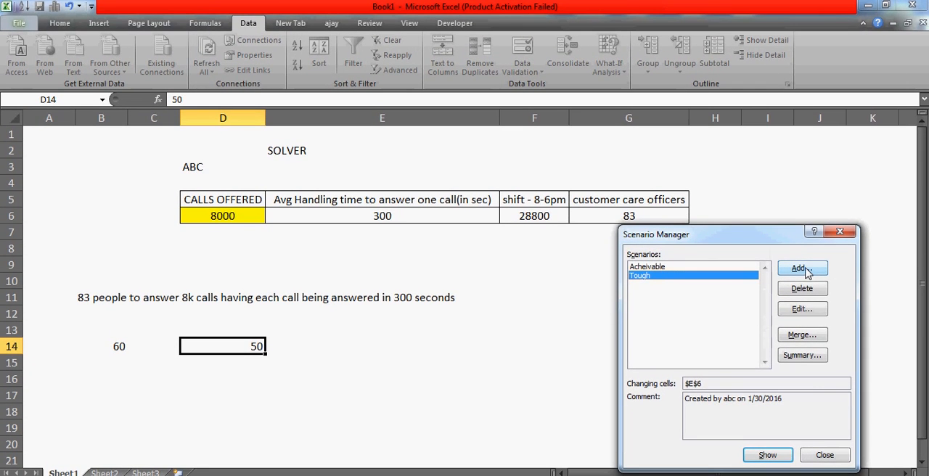
# Add a scenario named "reallytough" that sets the average handling time in E6 to 200
pyautogui.click(803, 269)
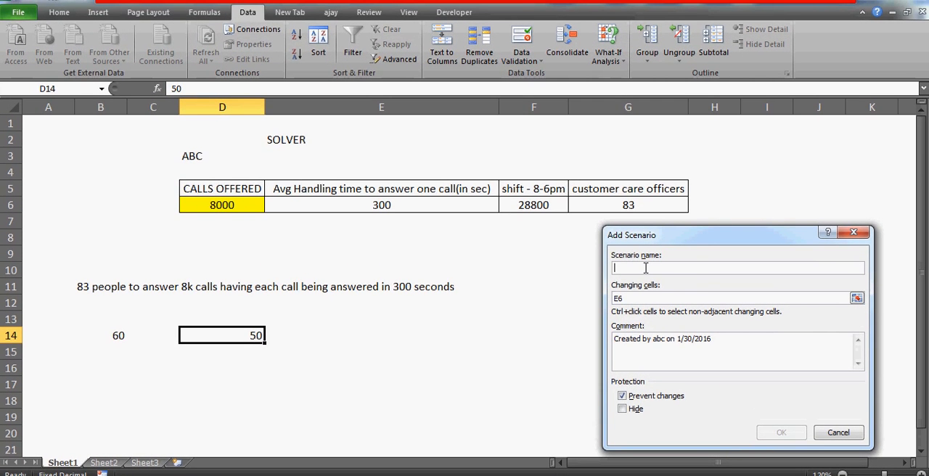
pyautogui.write('reall')
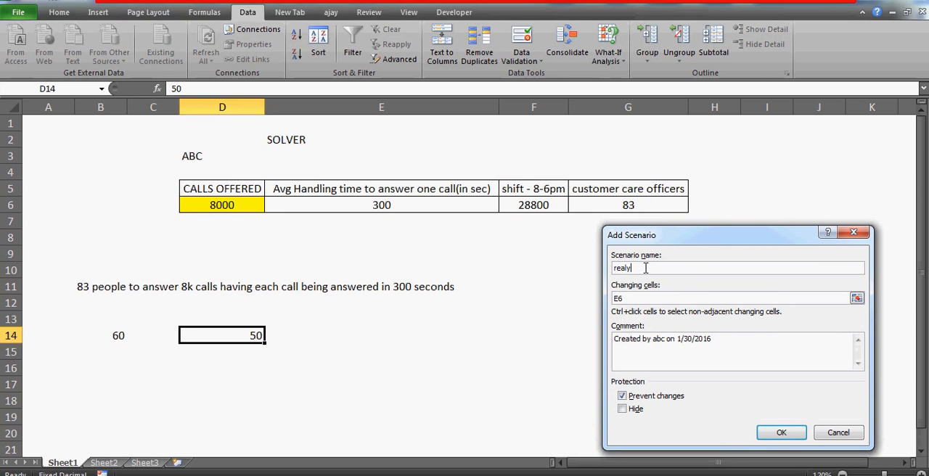
pyautogui.write('ytough')
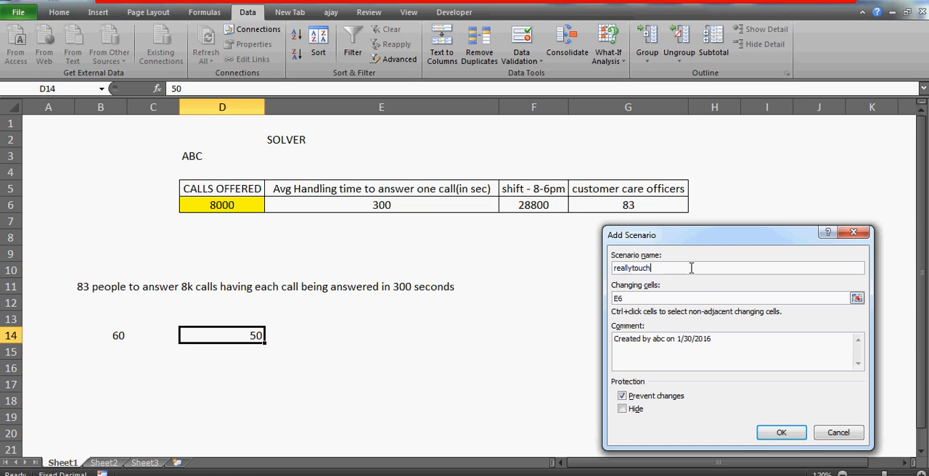
pyautogui.press('BackSpace')
pyautogui.press('BackSpace')
pyautogui.write('gh')
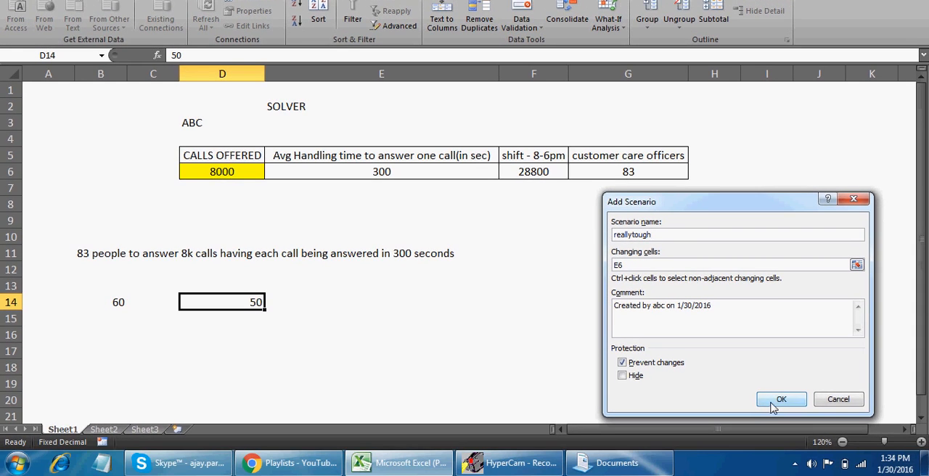
pyautogui.click(782, 434)
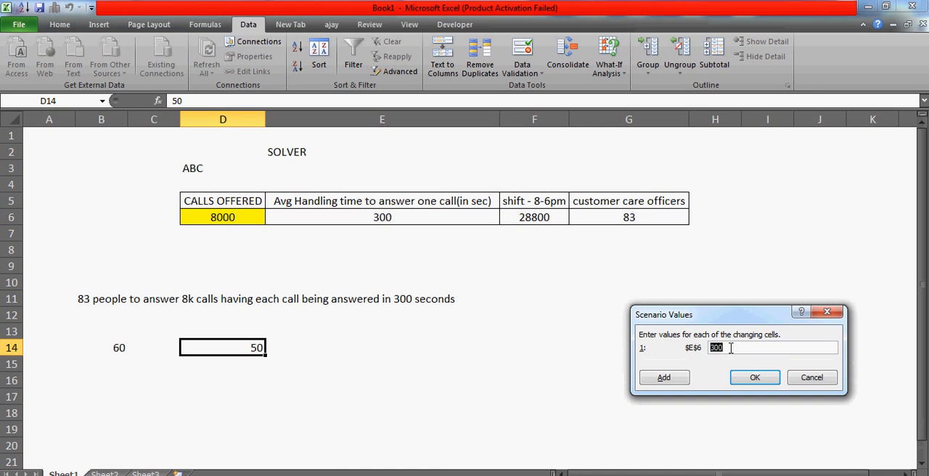
pyautogui.write('200')
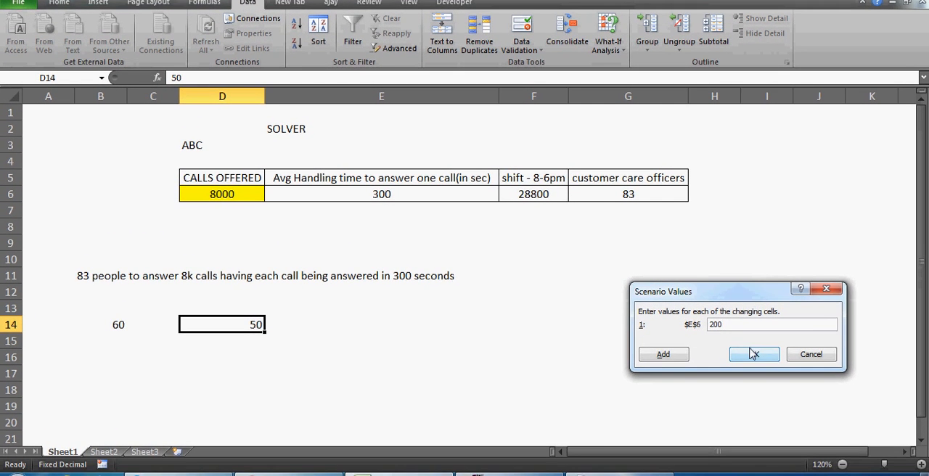
pyautogui.click(753, 377)
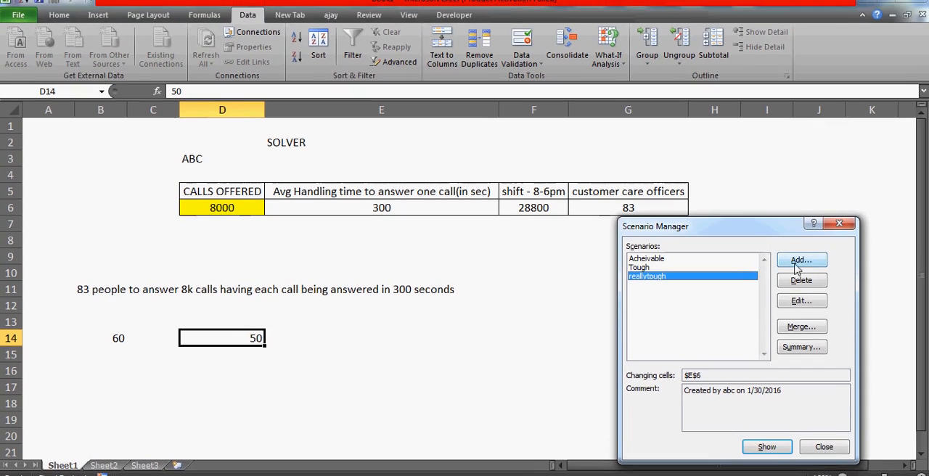
# Add a scenario named "original" that keeps the handling time in E6 at 300
pyautogui.click(800, 261)
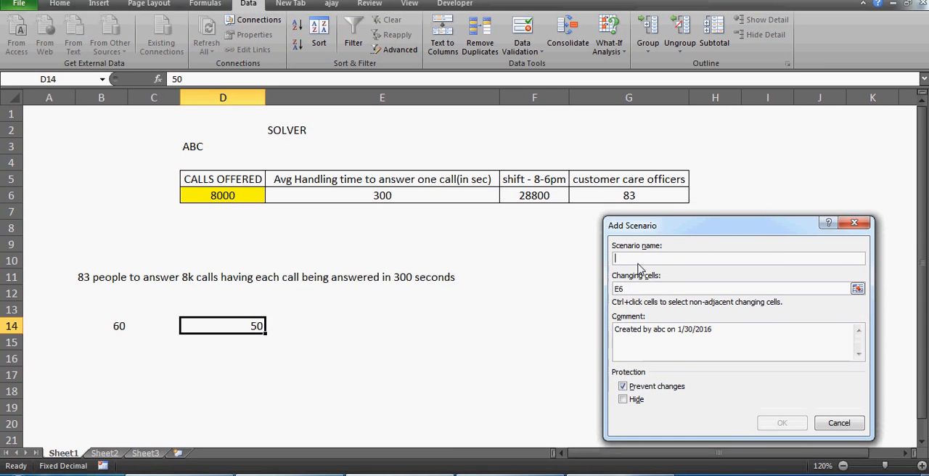
pyautogui.write('opit')
pyautogui.press('BackSpace')
pyautogui.press('BackSpace')
pyautogui.press('BackSpace')
pyautogui.press('BackSpace')
pyautogui.write('o')
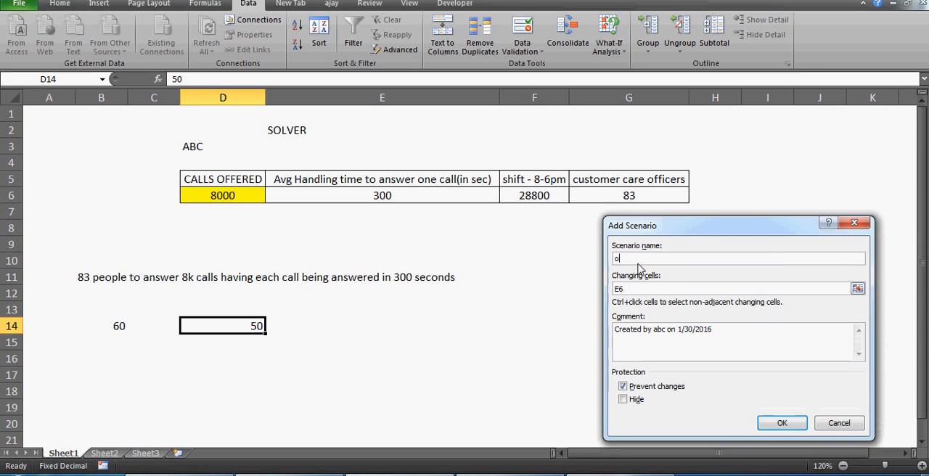
pyautogui.write('riginal')
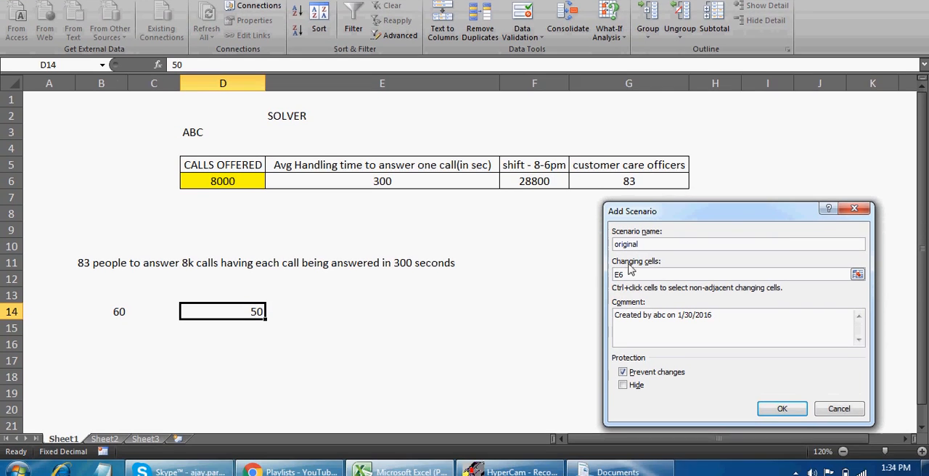
pyautogui.click(631, 273)
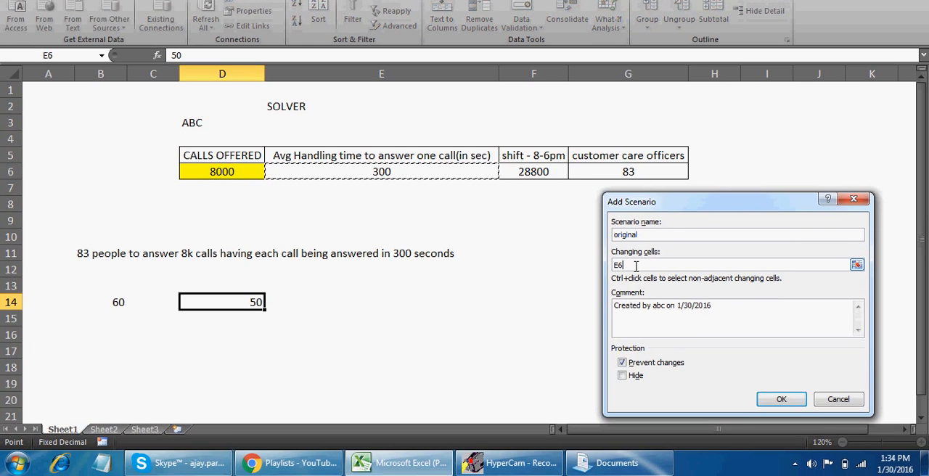
pyautogui.click(782, 400)
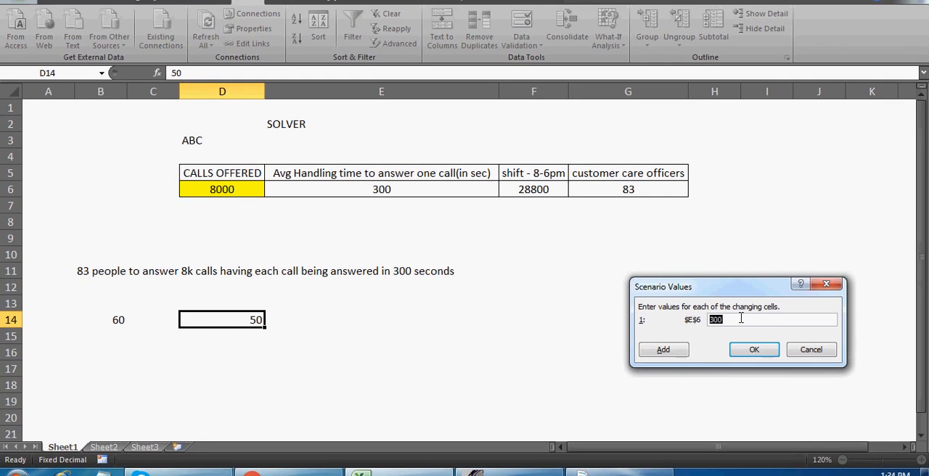
pyautogui.click(740, 318)
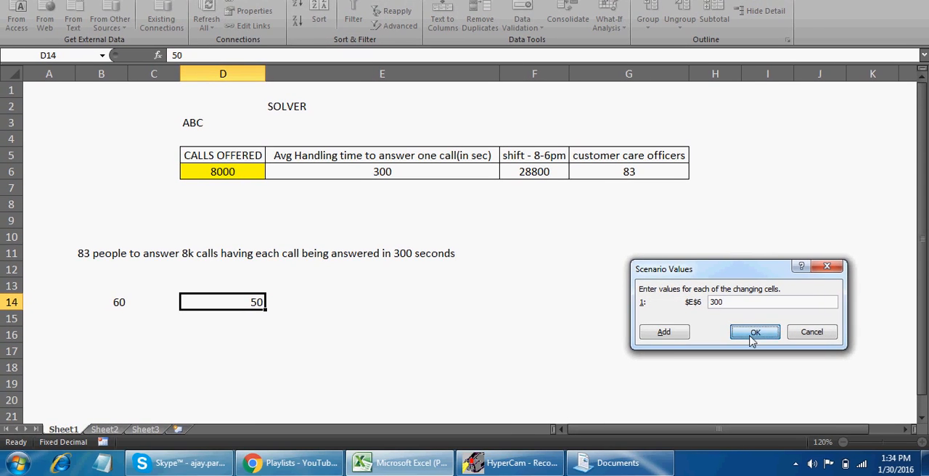
pyautogui.click(754, 332)
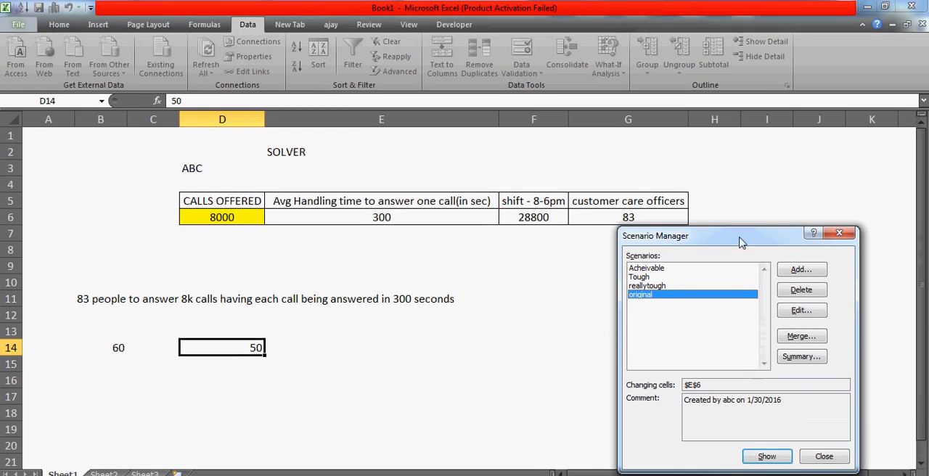
# Move the Scenario Manager clear of the officers column and show the "Acheivable" scenario in the worksheet
pyautogui.moveTo(725, 195); pyautogui.dragTo(730, 191)
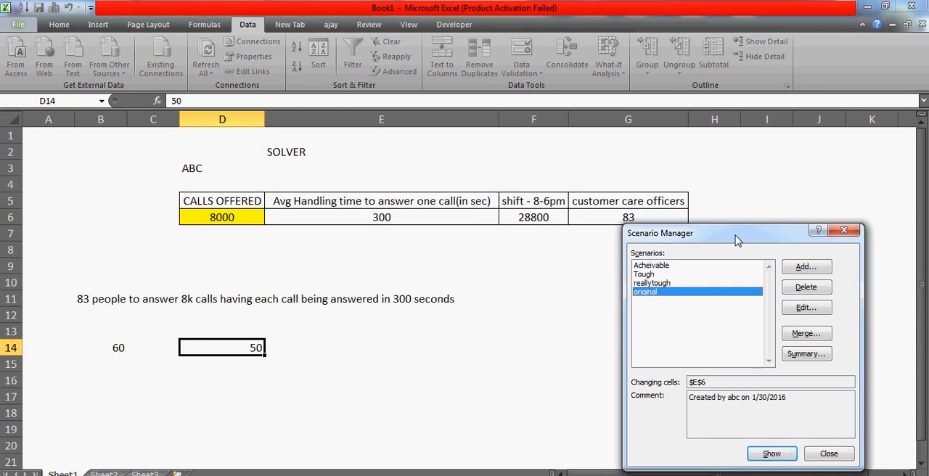
pyautogui.moveTo(738, 241); pyautogui.dragTo(659, 258)
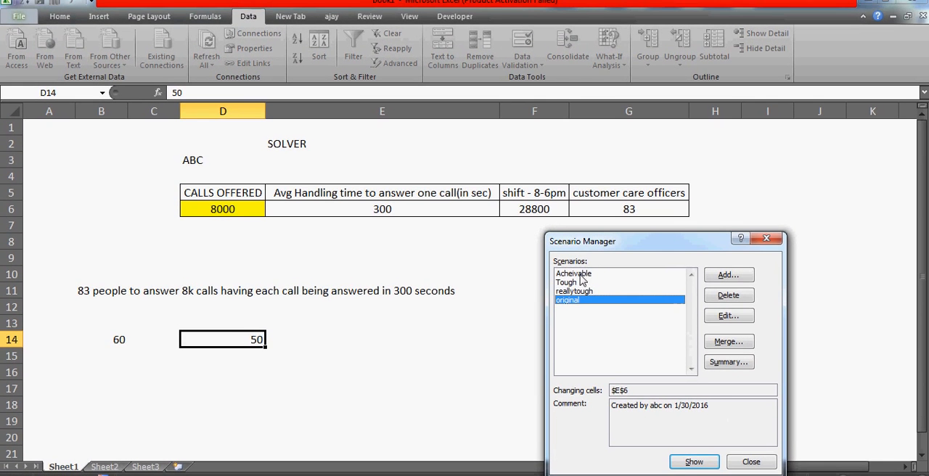
pyautogui.click(582, 274)
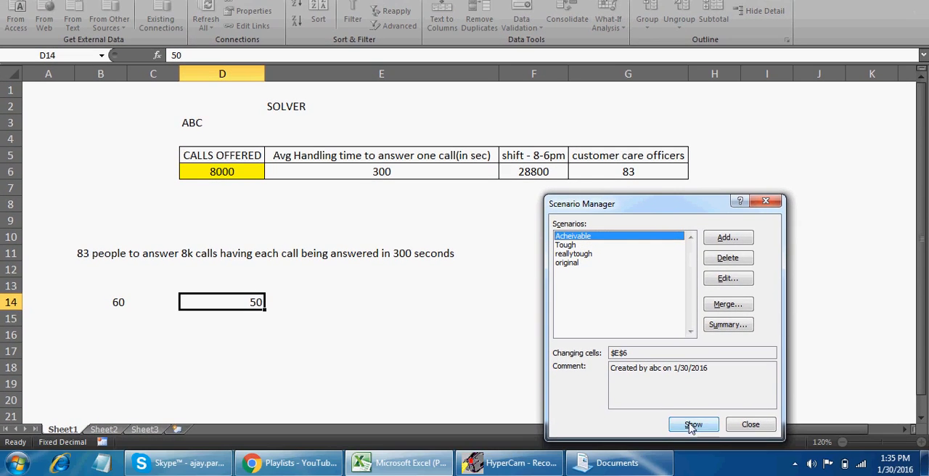
pyautogui.click(692, 427)
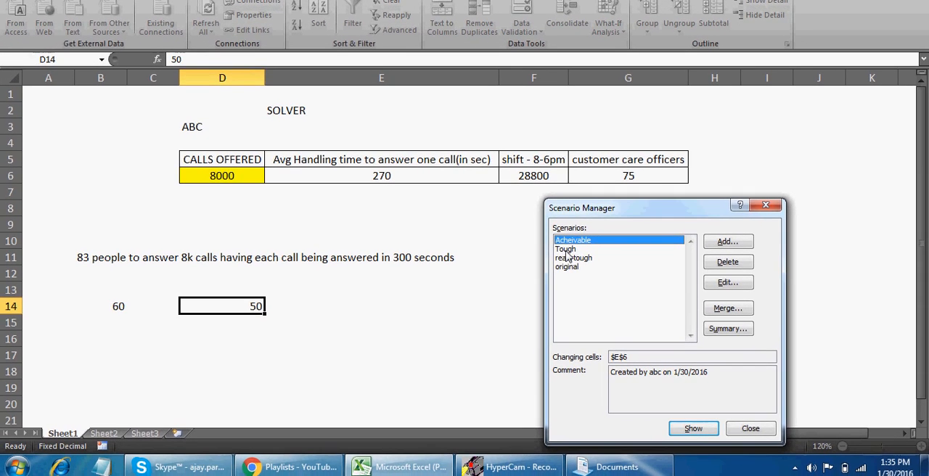
# Show the "Tough" scenario in the worksheet, followed by the "reallytough" scenario
pyautogui.click(567, 248)
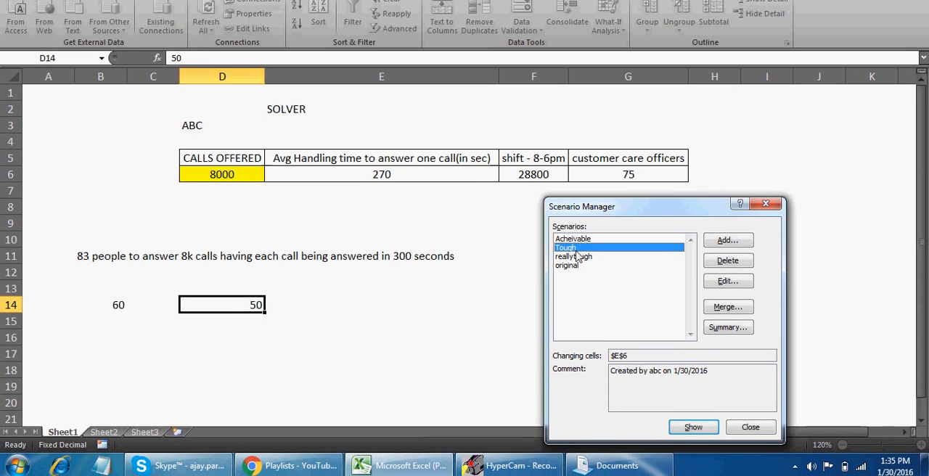
pyautogui.click(692, 429)
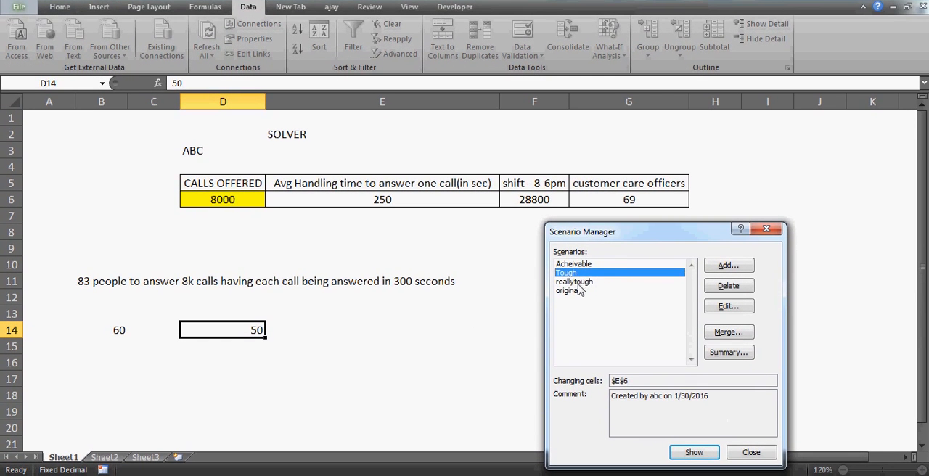
pyautogui.click(580, 286)
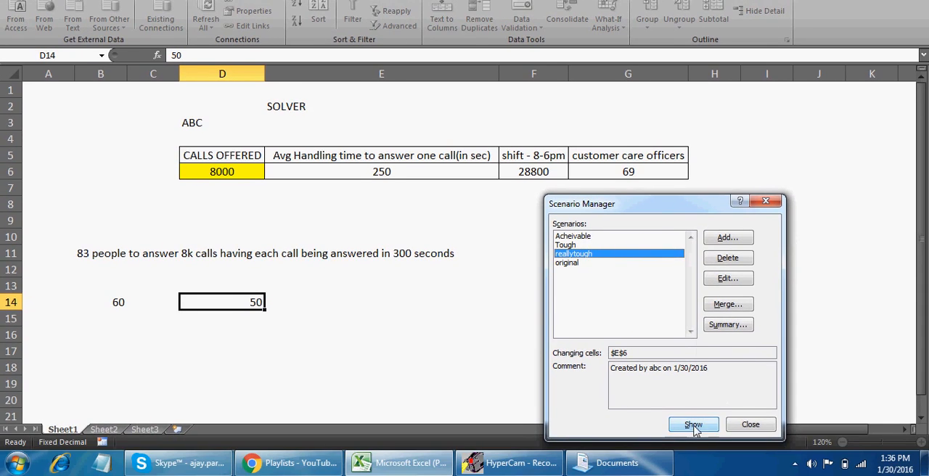
pyautogui.click(694, 463)
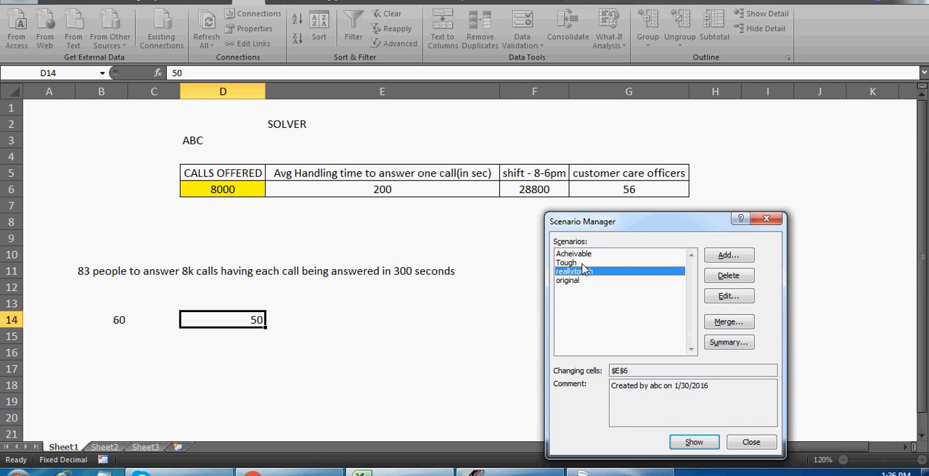
pyautogui.click(582, 264)
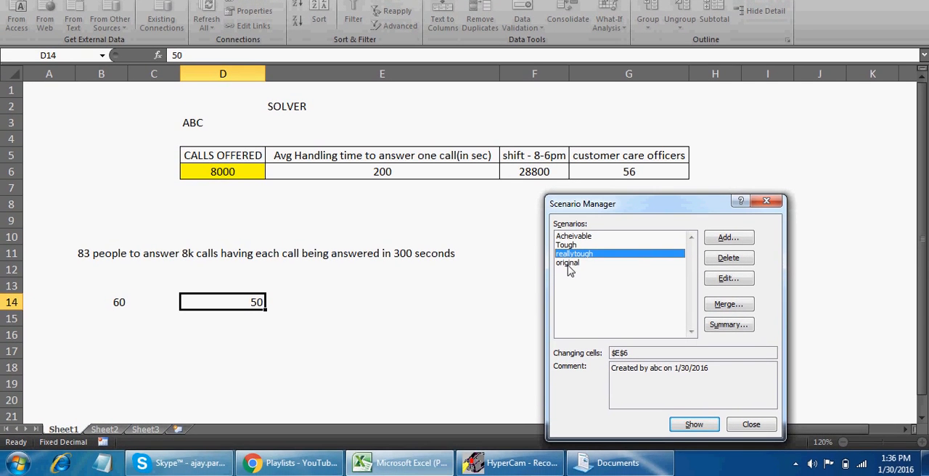
pyautogui.click(570, 271)
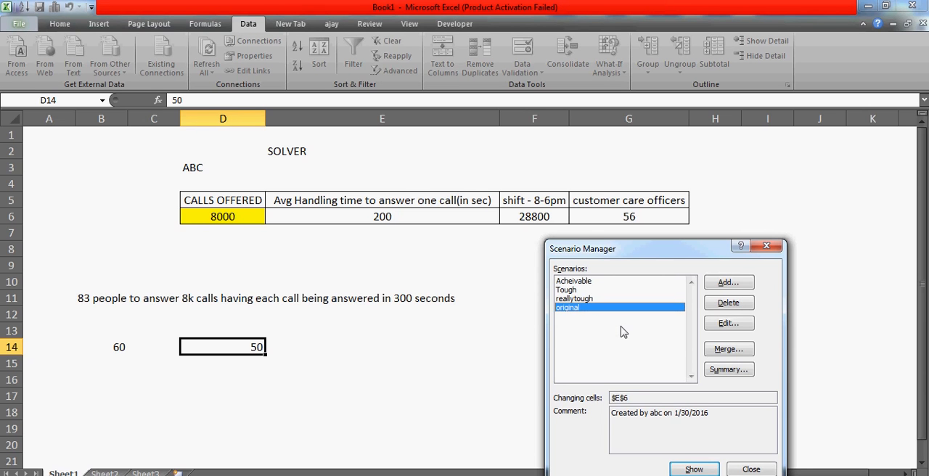
pyautogui.click(573, 282)
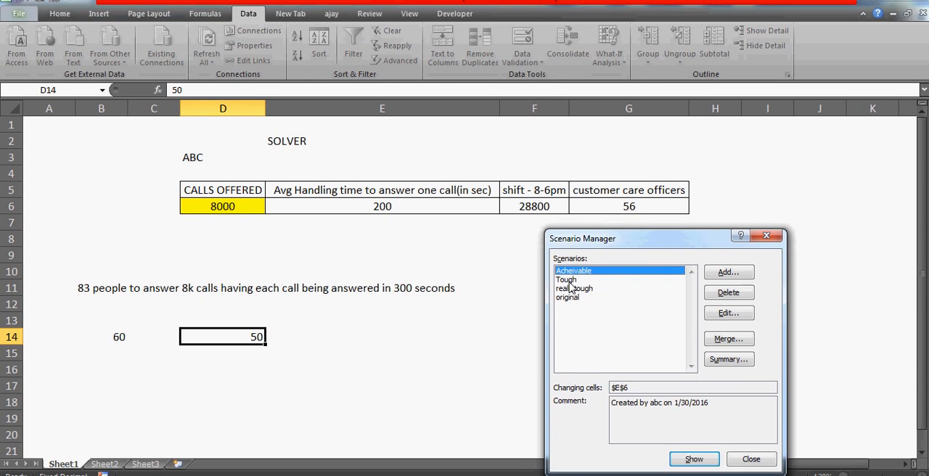
pyautogui.press('Down')
pyautogui.press('Down')
pyautogui.press('Down')
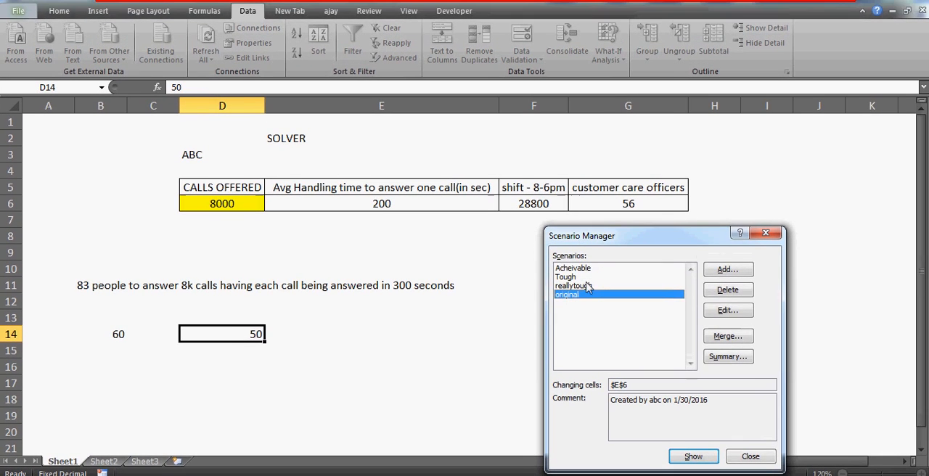
pyautogui.click(588, 286)
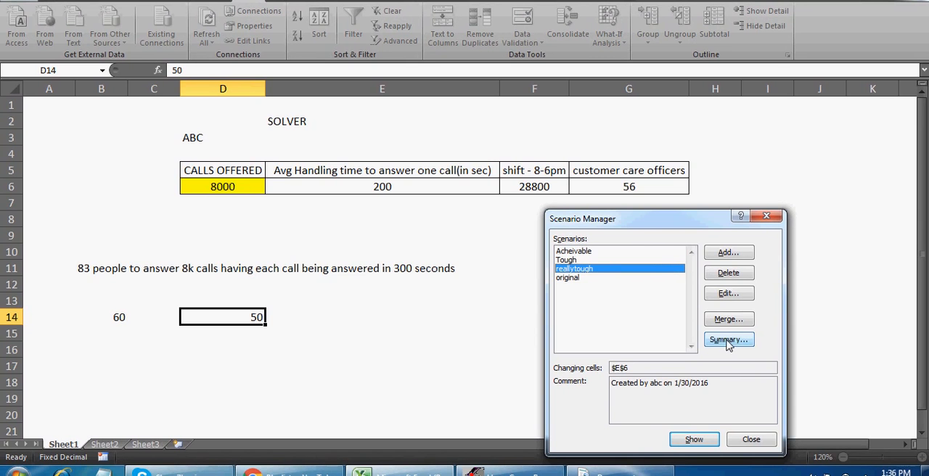
# Generate a Scenario summary report of all scenarios with the customer care officers cell G6 as the result cell
pyautogui.click(728, 340)
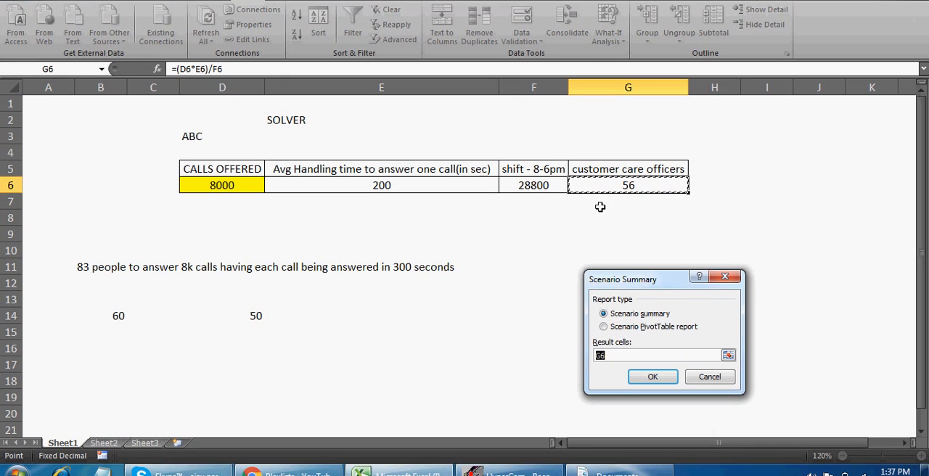
pyautogui.click(610, 357)
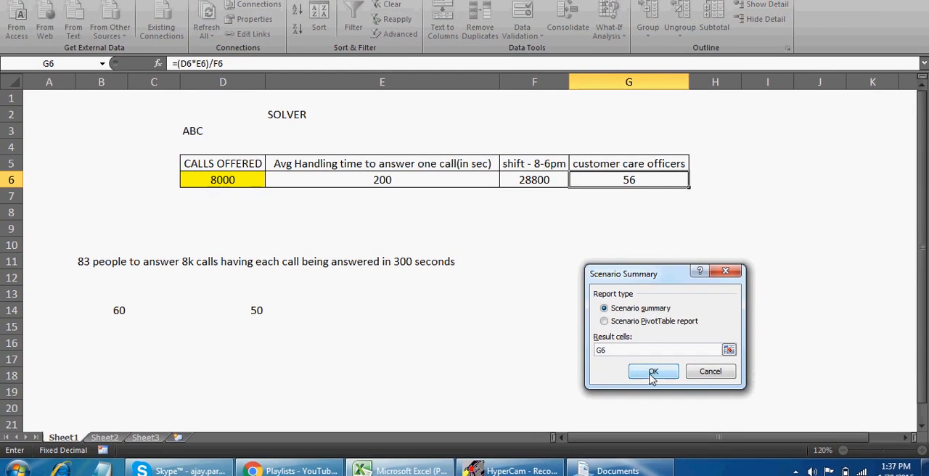
pyautogui.click(650, 395)
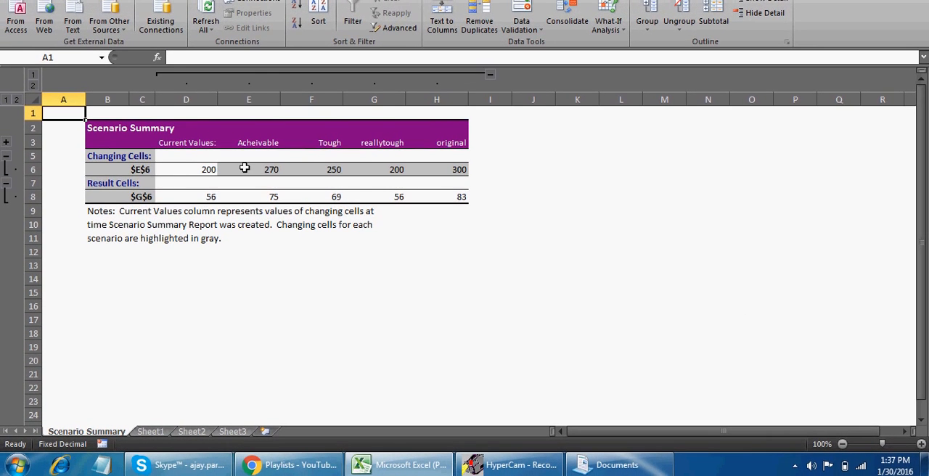
# Compare the handling time in E6 with the officers required in G6 for each scenario in the summary report
pyautogui.click(268, 181)
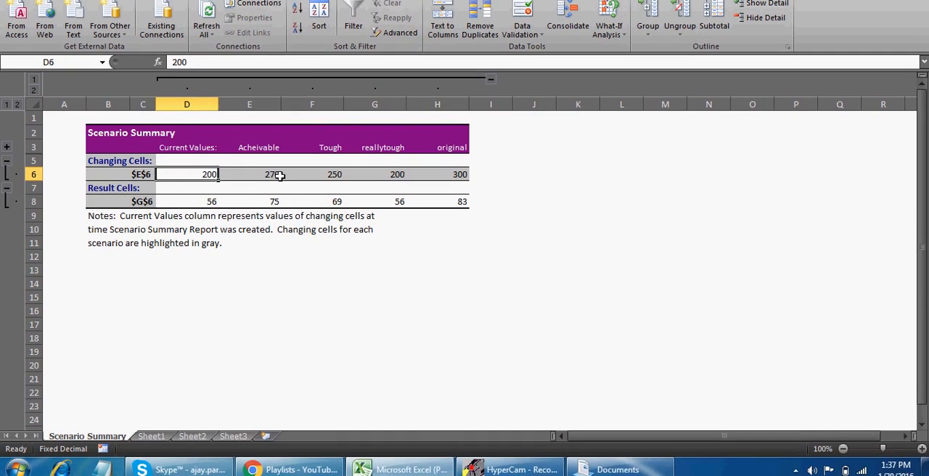
pyautogui.click(268, 185)
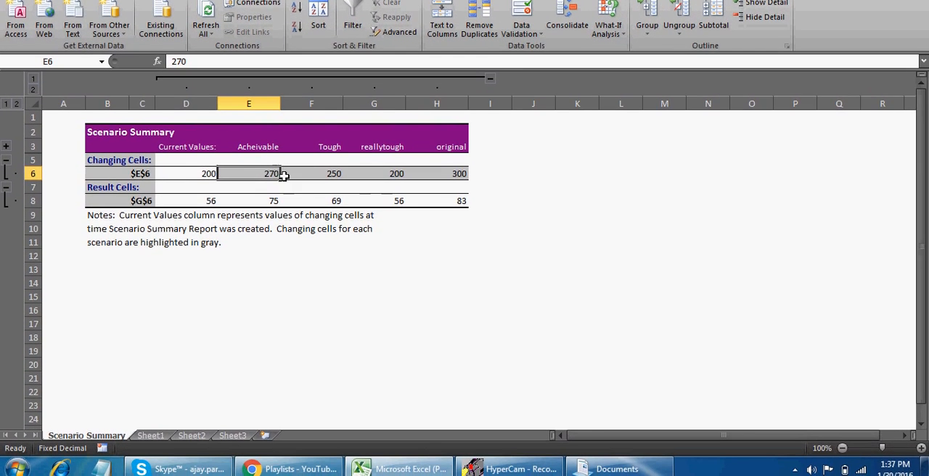
pyautogui.click(264, 205)
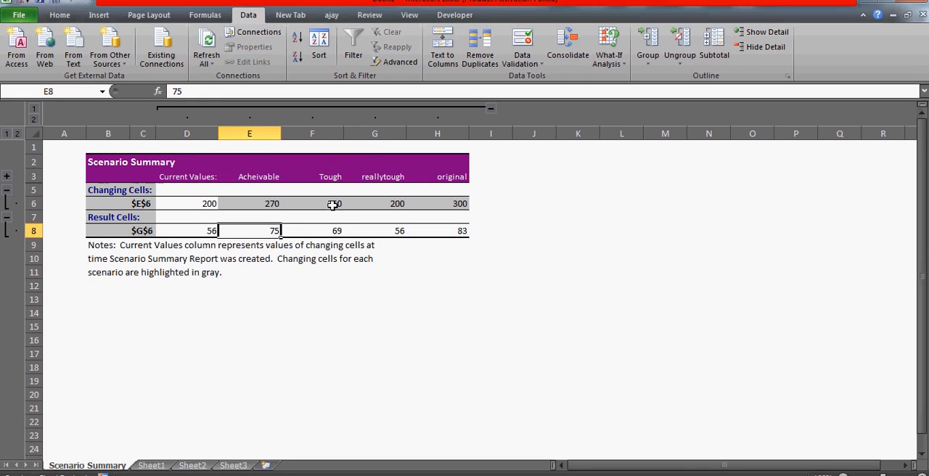
pyautogui.click(335, 177)
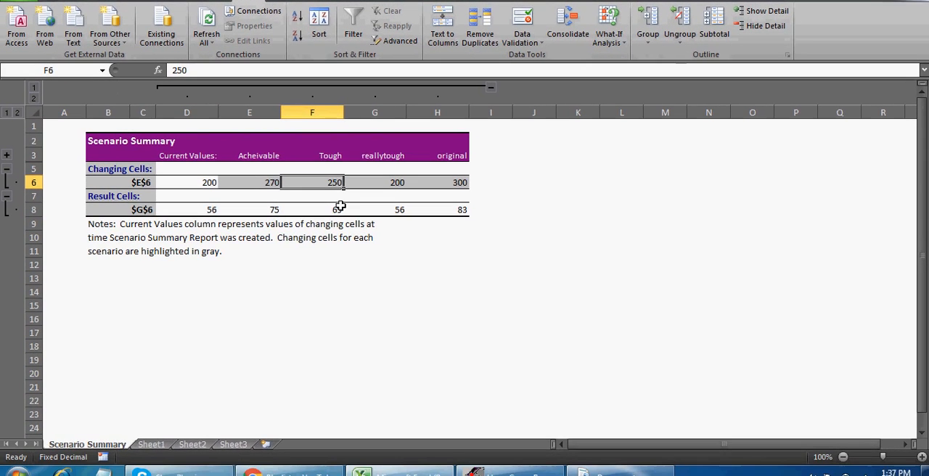
pyautogui.click(340, 206)
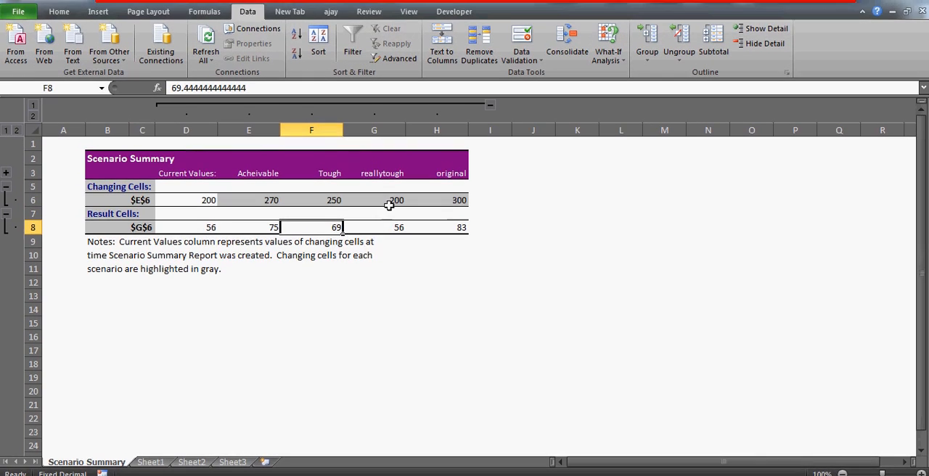
pyautogui.click(394, 172)
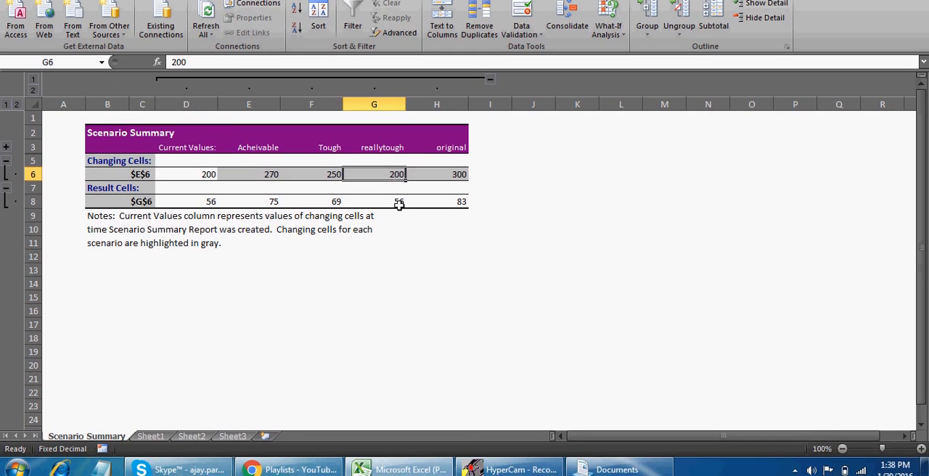
pyautogui.click(400, 216)
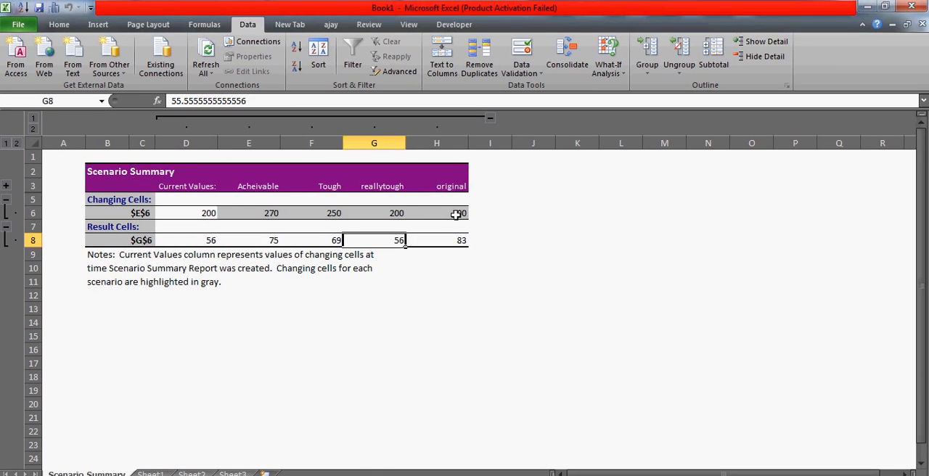
pyautogui.click(461, 179)
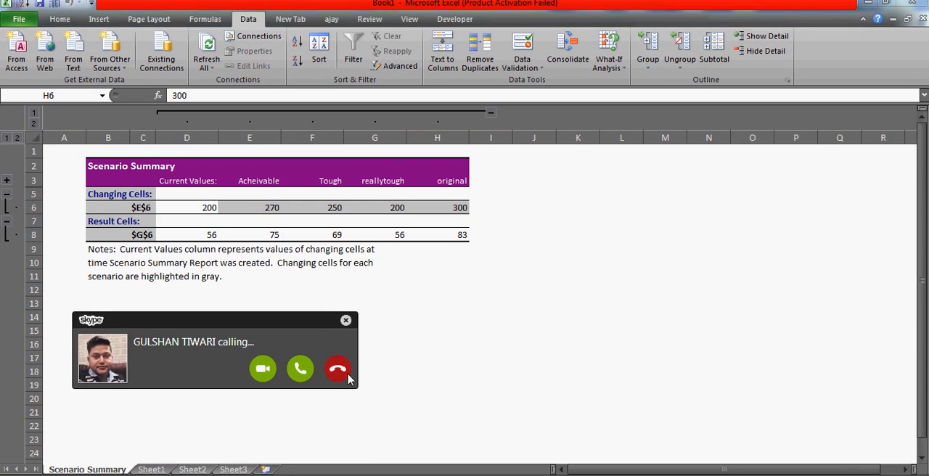
# Decline the incoming Skype call and return to the scenario summary report
pyautogui.click(347, 375)
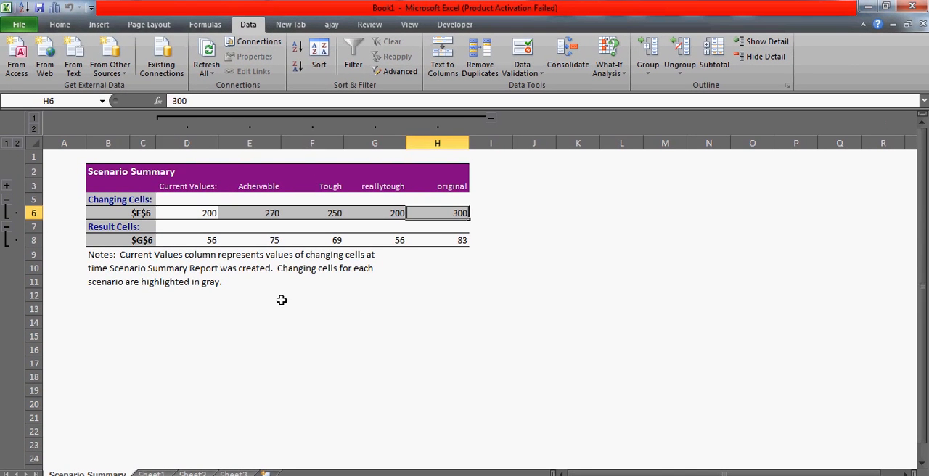
pyautogui.click(282, 300)
pyautogui.click(274, 225)
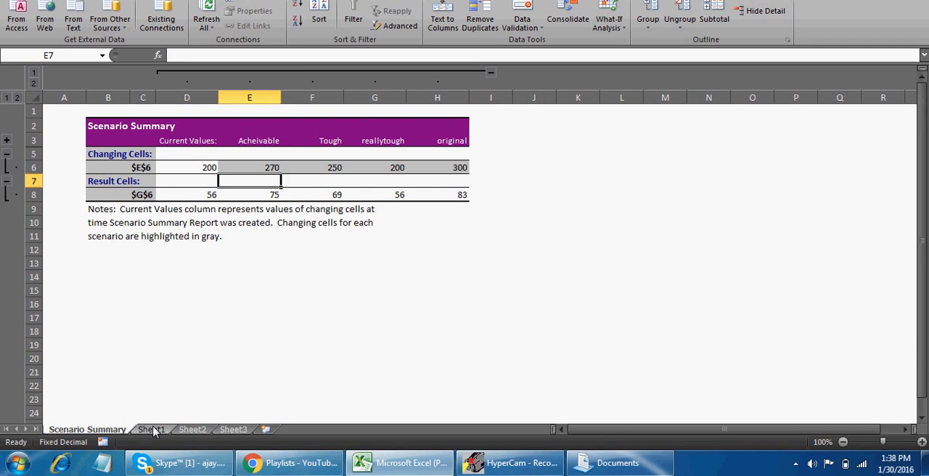
# Go back to Sheet1 and review the table of calls offered, average handling time, shift and customer care officers
pyautogui.click(151, 473)
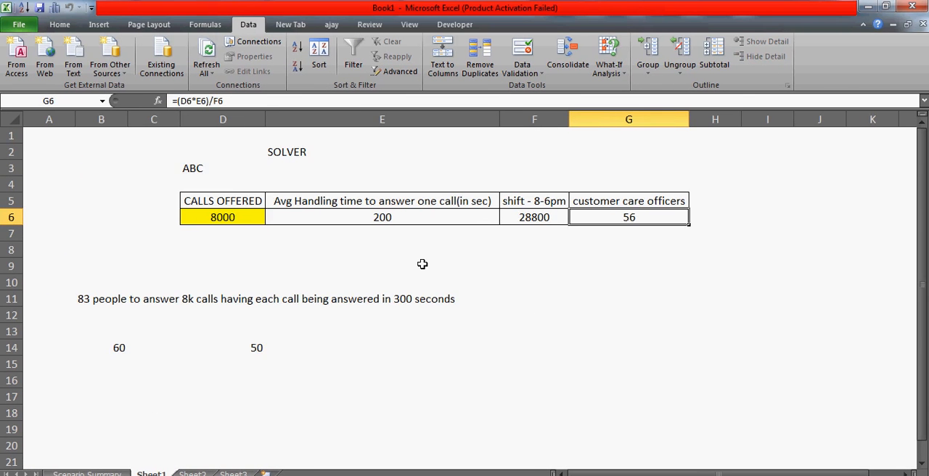
pyautogui.click(240, 201)
pyautogui.hotkey('shift', 'Right')
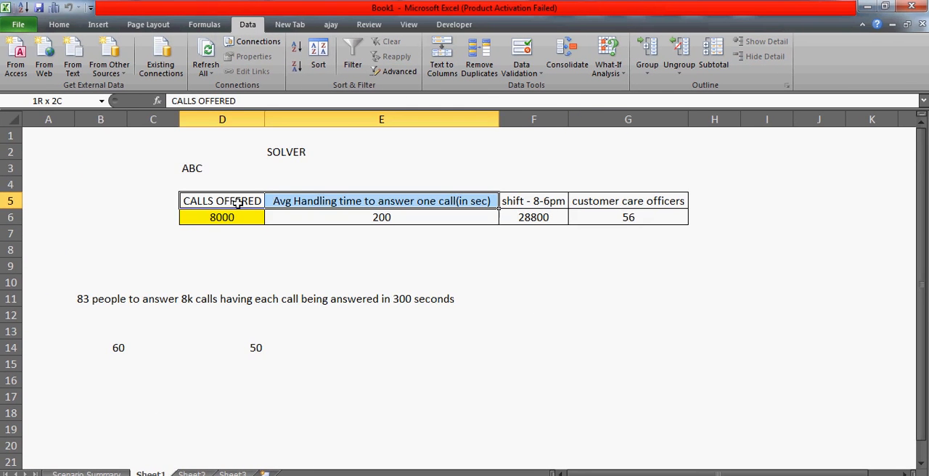
pyautogui.hotkey('shift', 'Right')
pyautogui.hotkey('shift', 'Down')
pyautogui.hotkey('shift', 'Right')
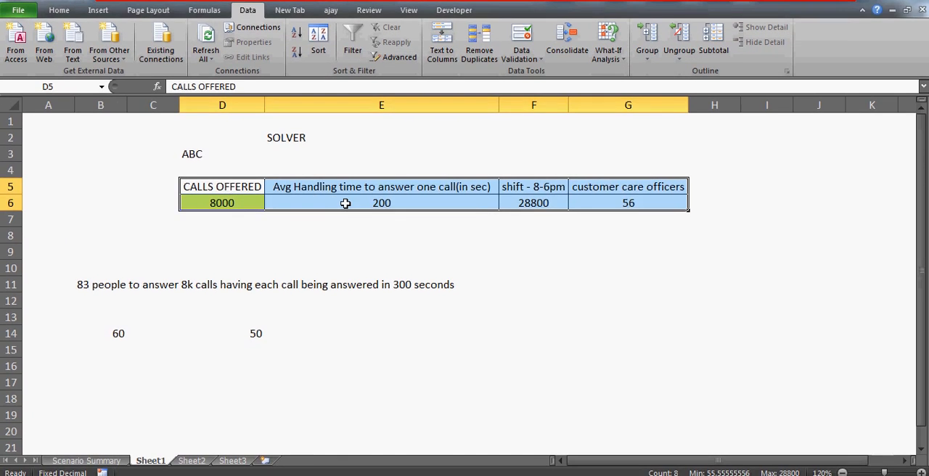
pyautogui.click(327, 203)
pyautogui.click(246, 202)
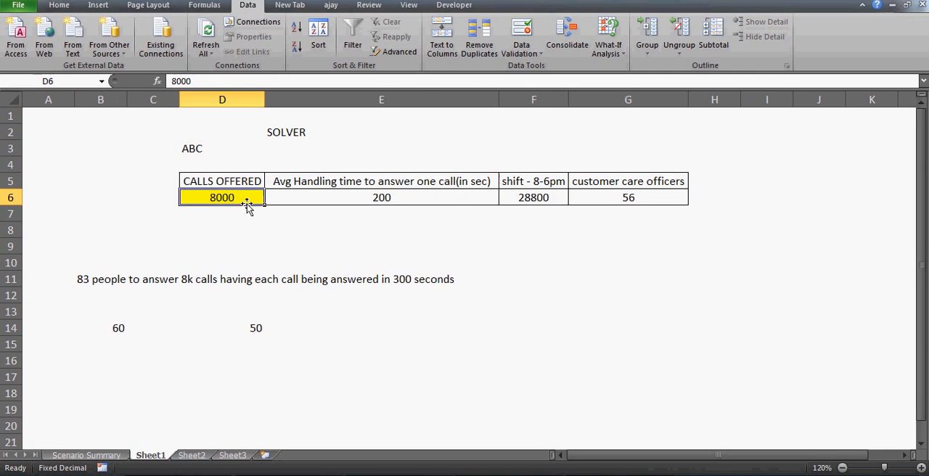
pyautogui.click(528, 204)
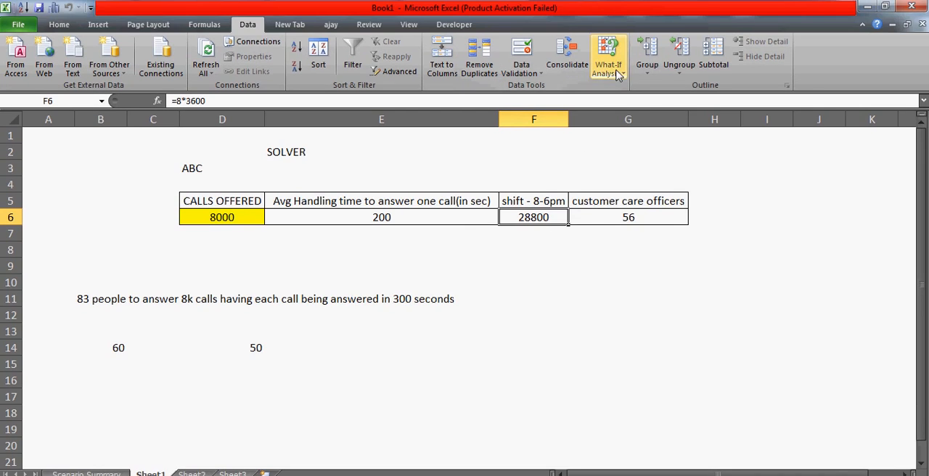
# Review the saved scenarios in the Scenario Manager, selecting "Tough", and close it without showing any scenario
pyautogui.click(607, 26)
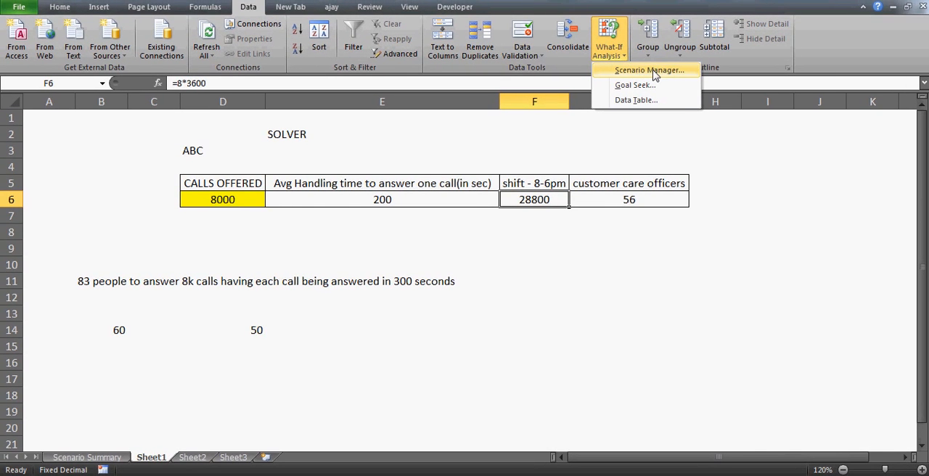
pyautogui.click(649, 71)
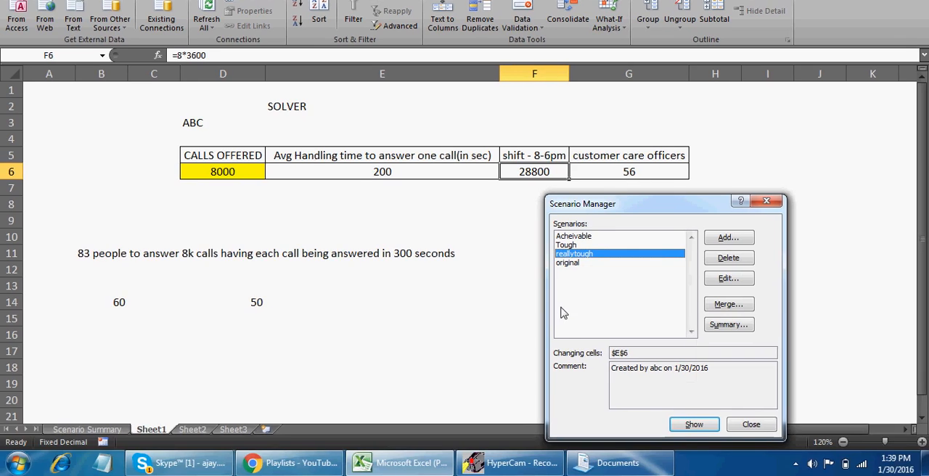
pyautogui.click(568, 245)
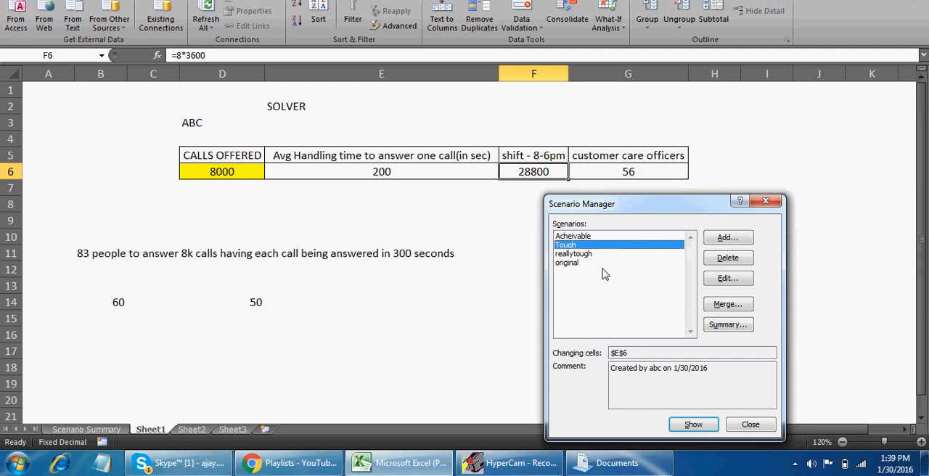
pyautogui.click(762, 424)
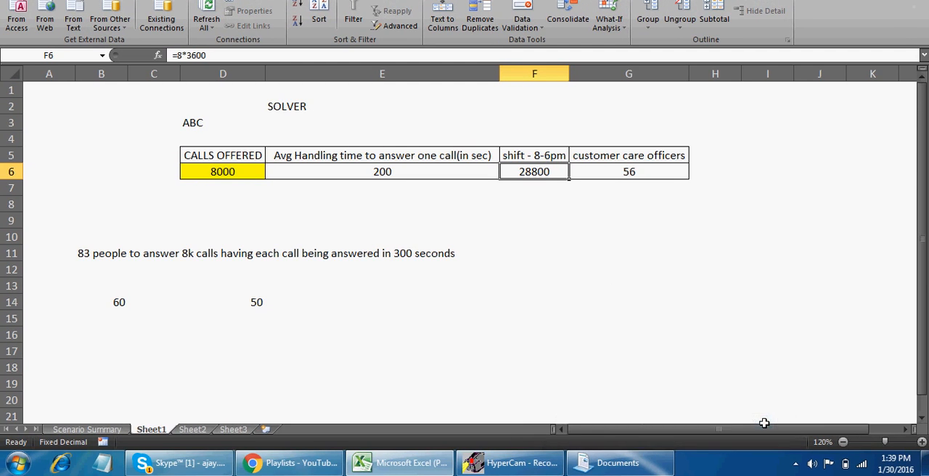
pyautogui.click(318, 208)
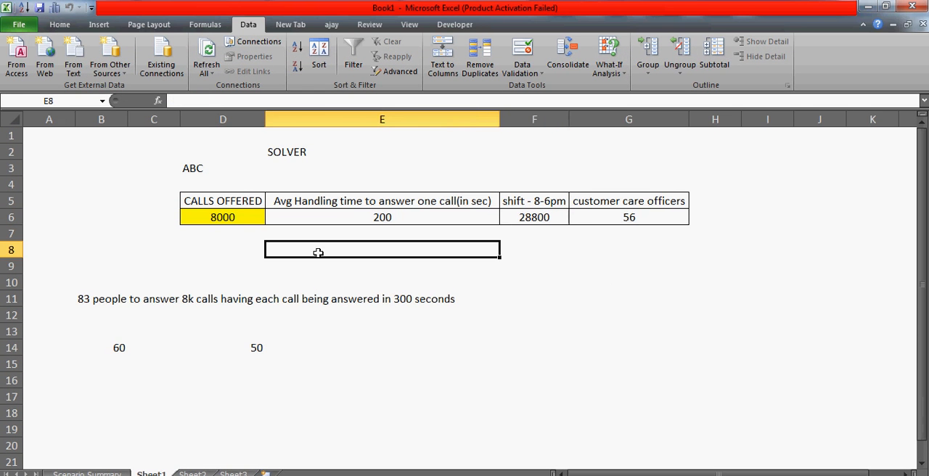
pyautogui.click(238, 204)
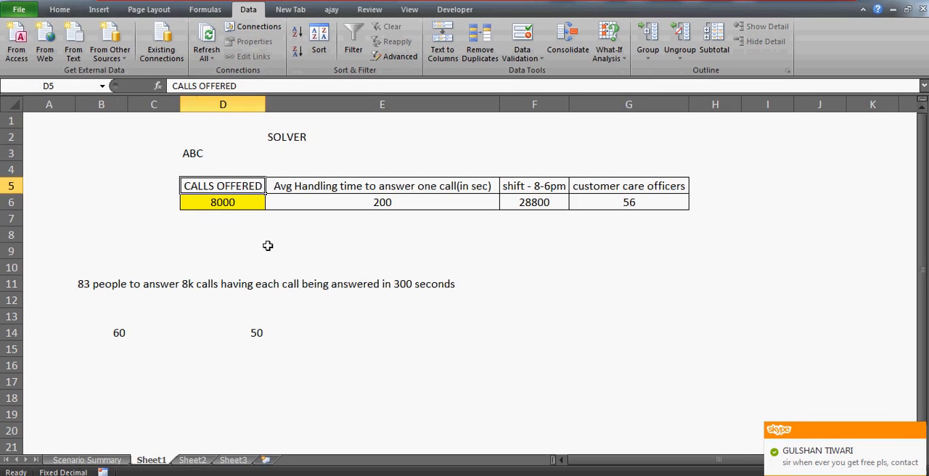
pyautogui.click(268, 246)
pyautogui.press('Up')
pyautogui.press('Up')
pyautogui.press('Up')
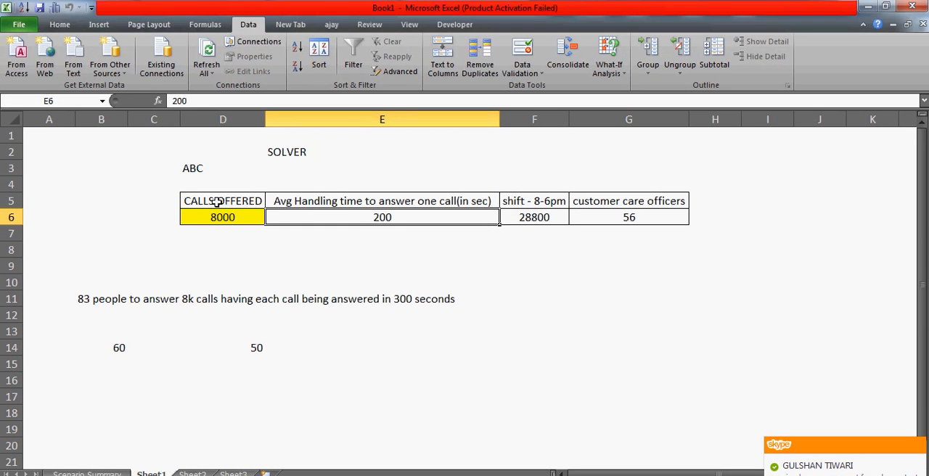
pyautogui.click(218, 201)
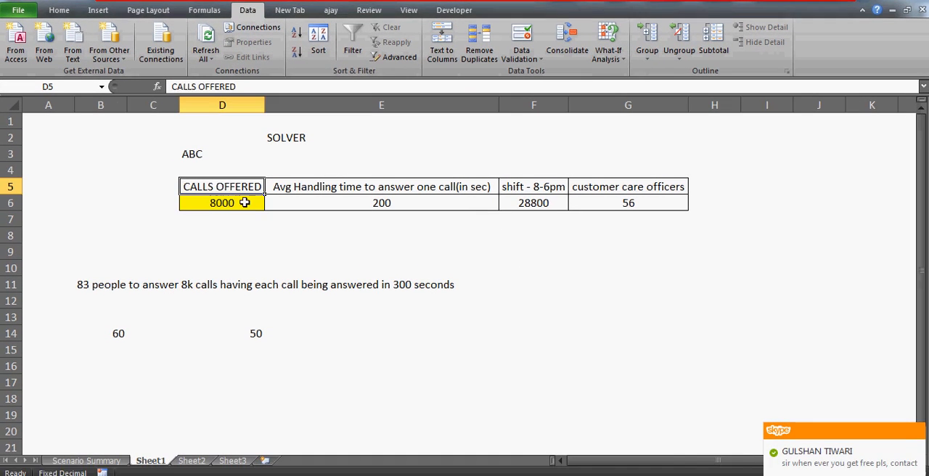
pyautogui.click(222, 217)
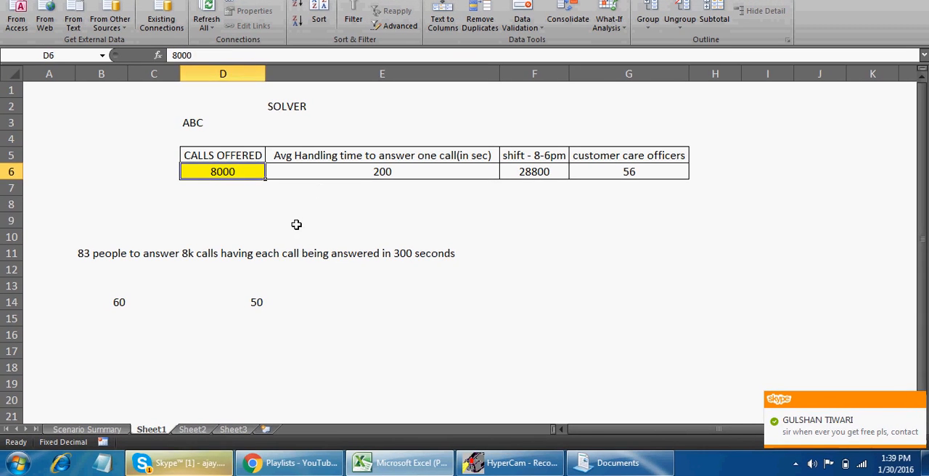
pyautogui.click(297, 258)
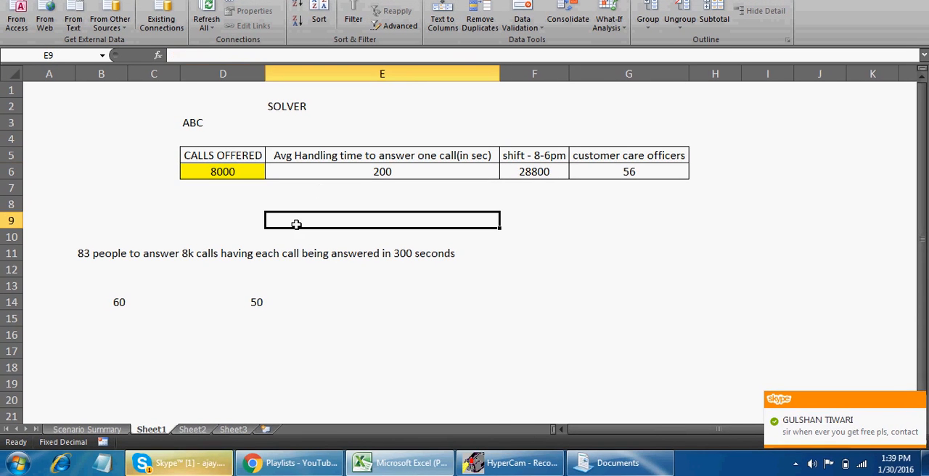